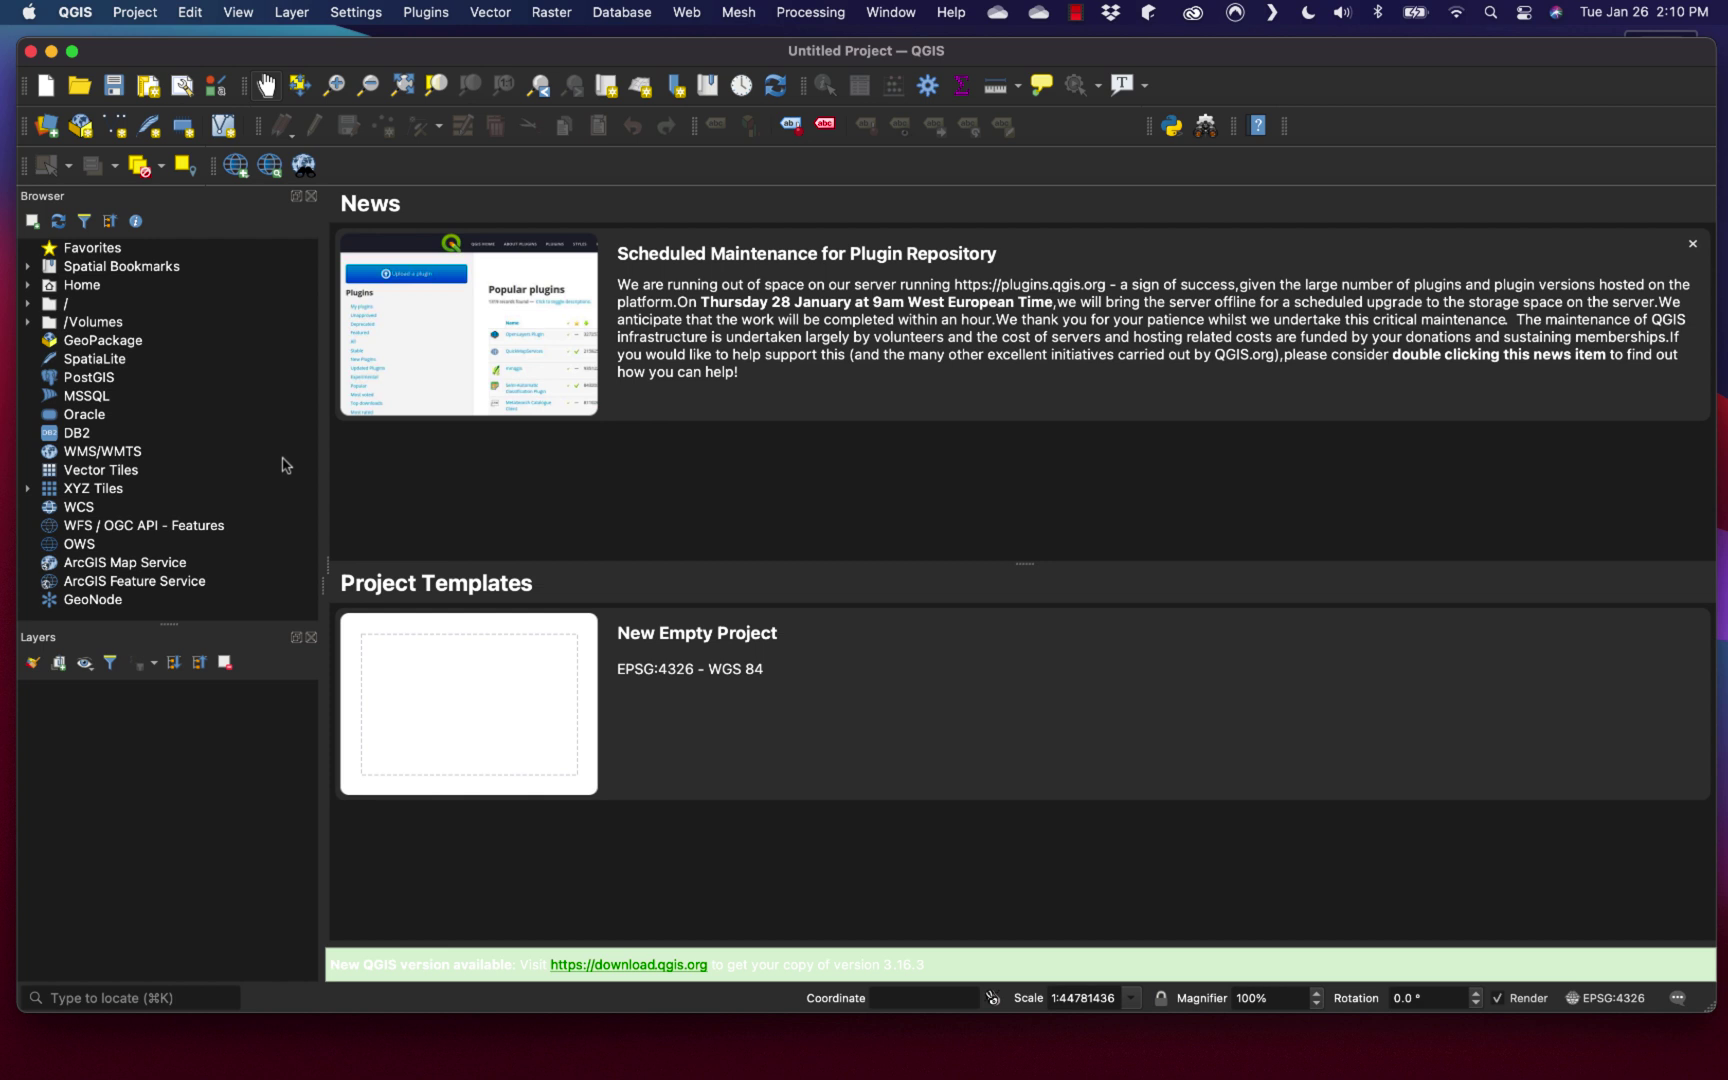
Find QuickMapServices by searching 'quick' in the plugin manager and reinstall it.
click(425, 15)
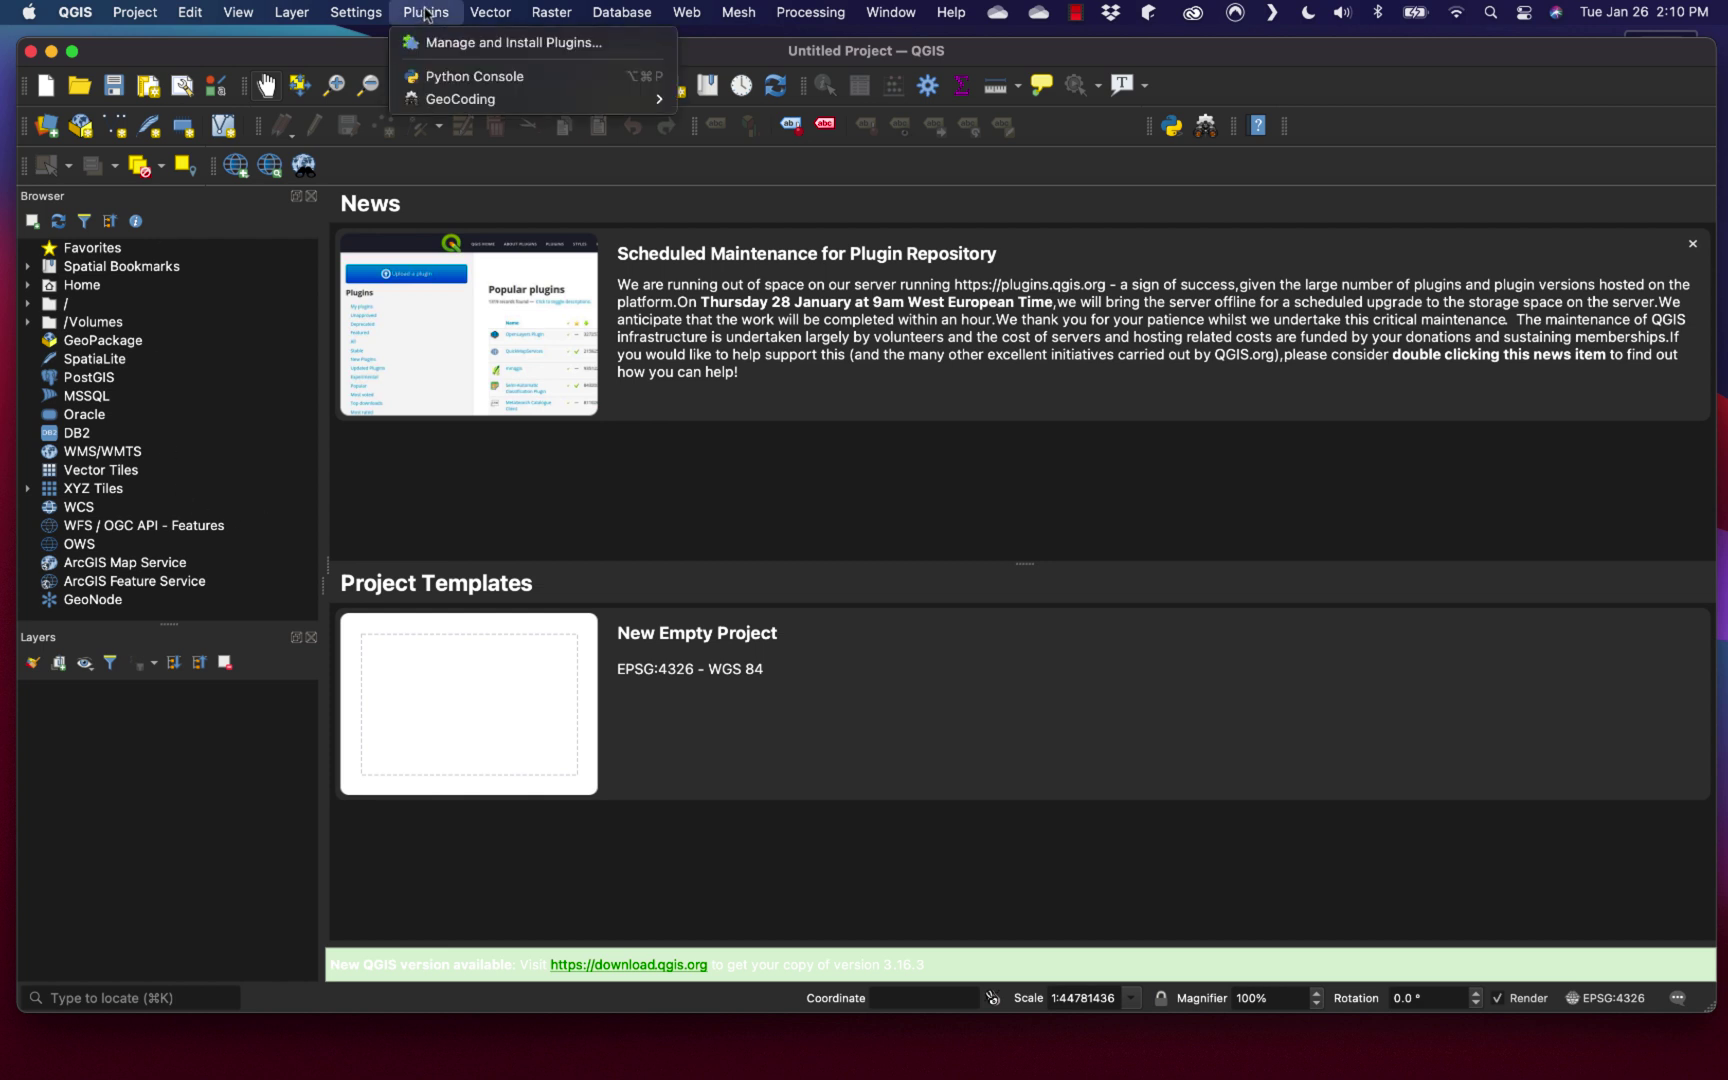
click(460, 43)
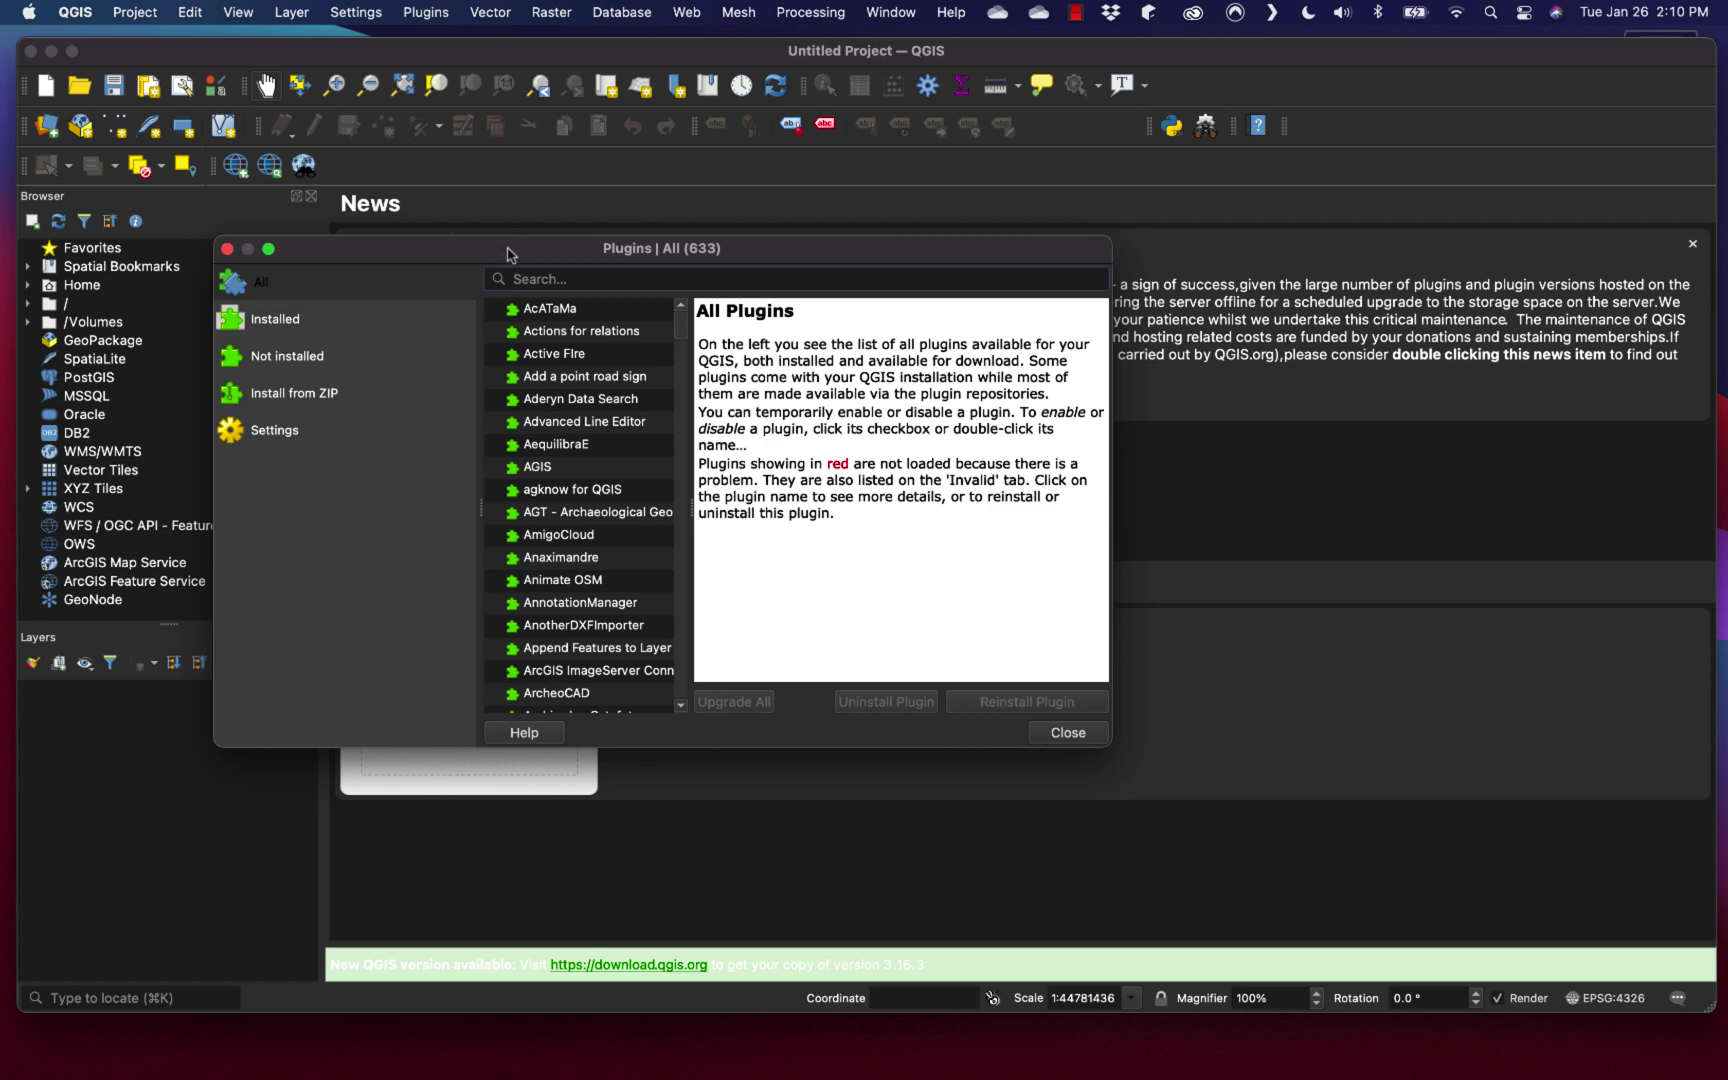
drag(507, 254, 705, 225)
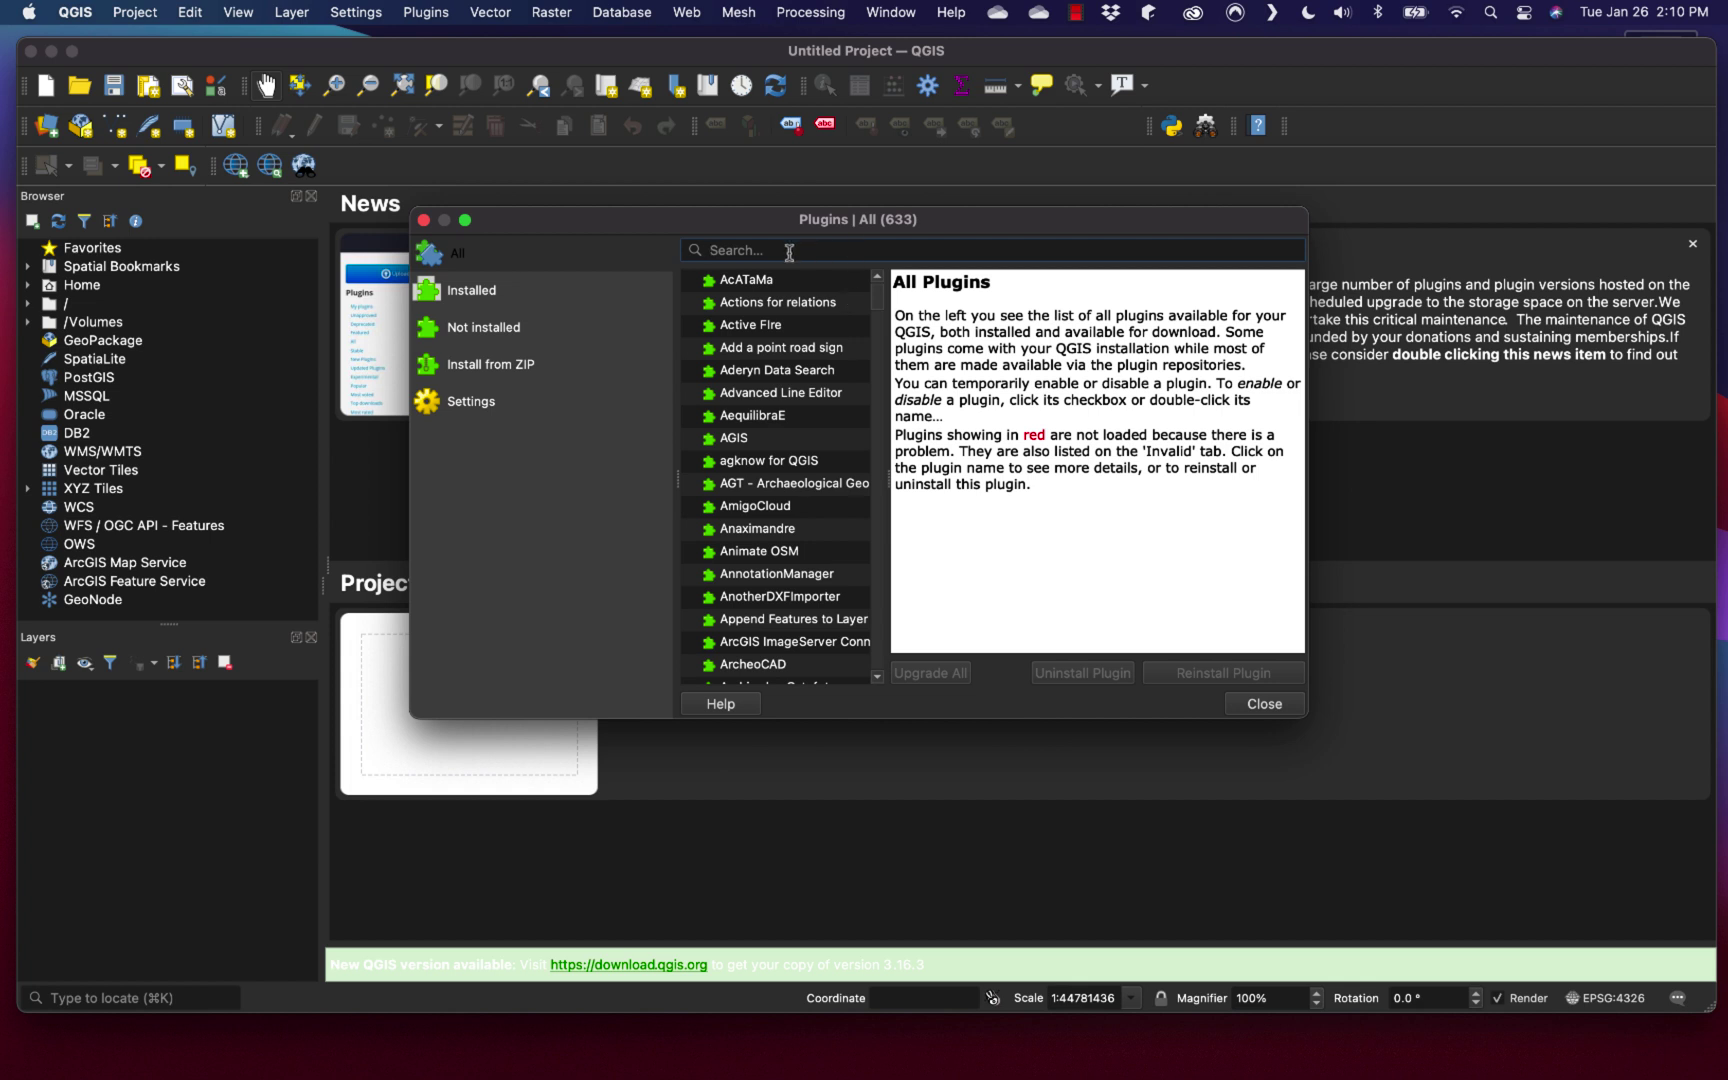
text(qui)
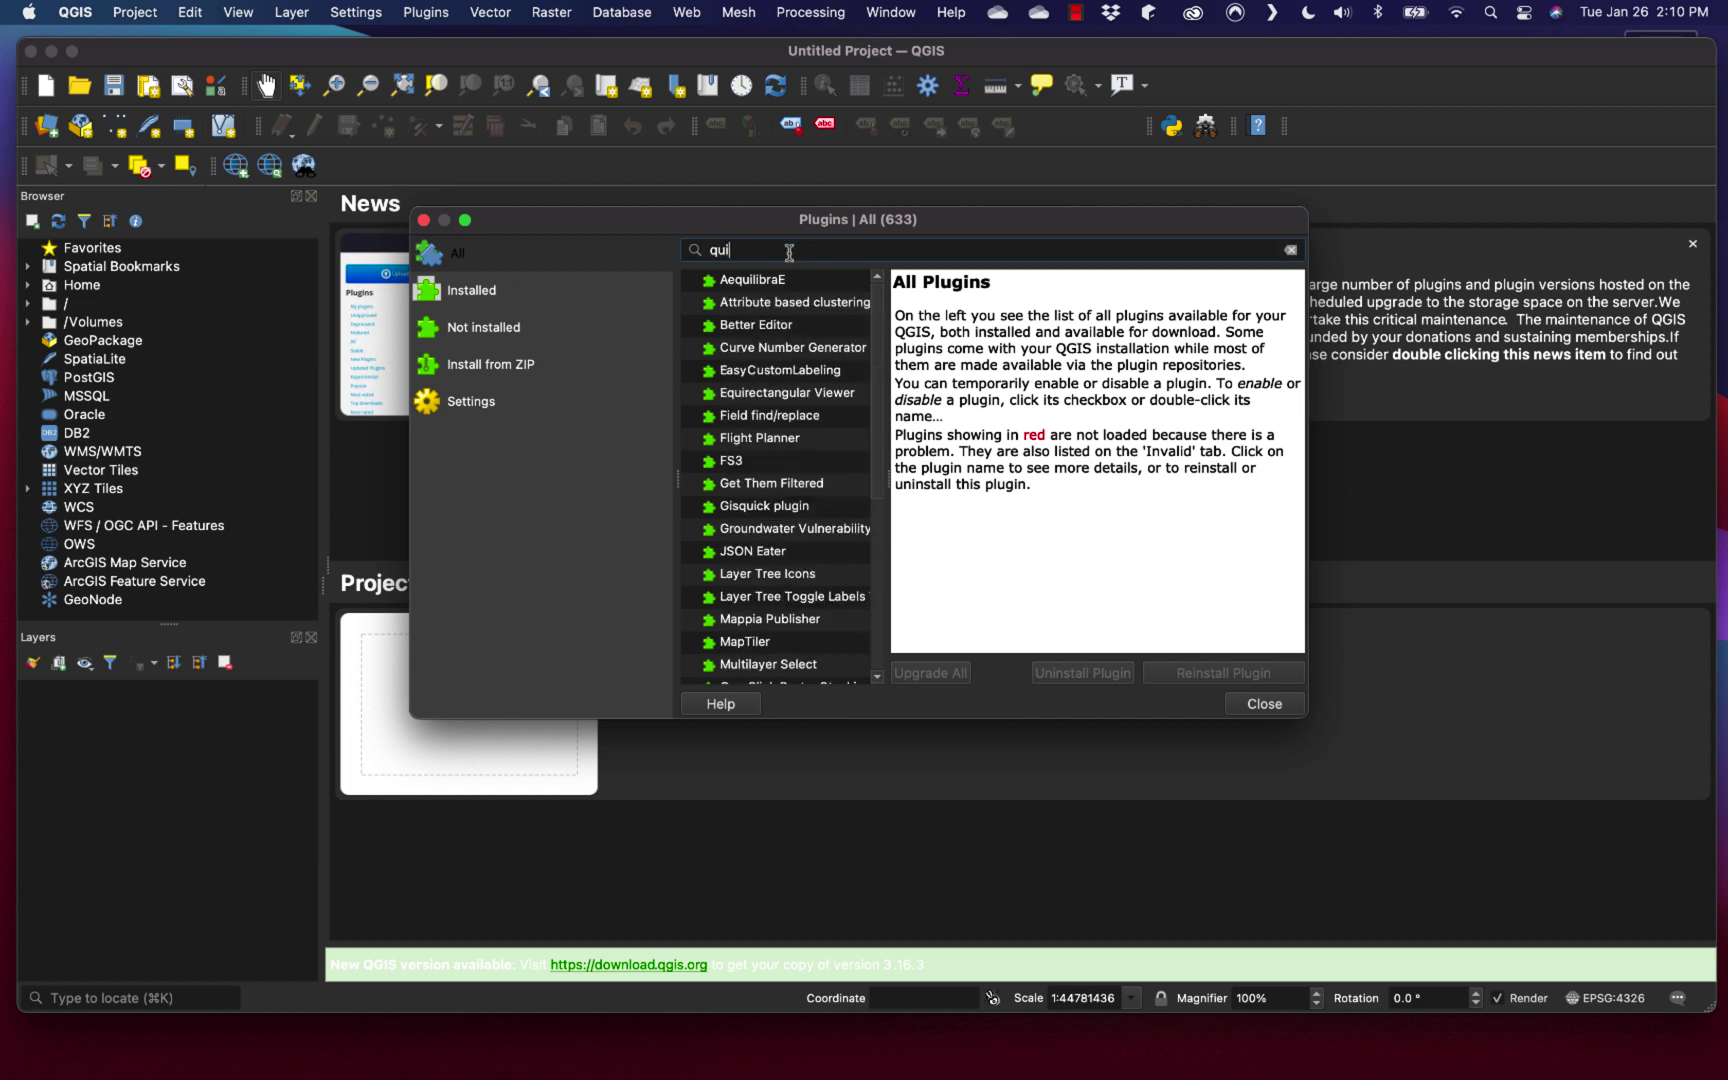
text(ck)
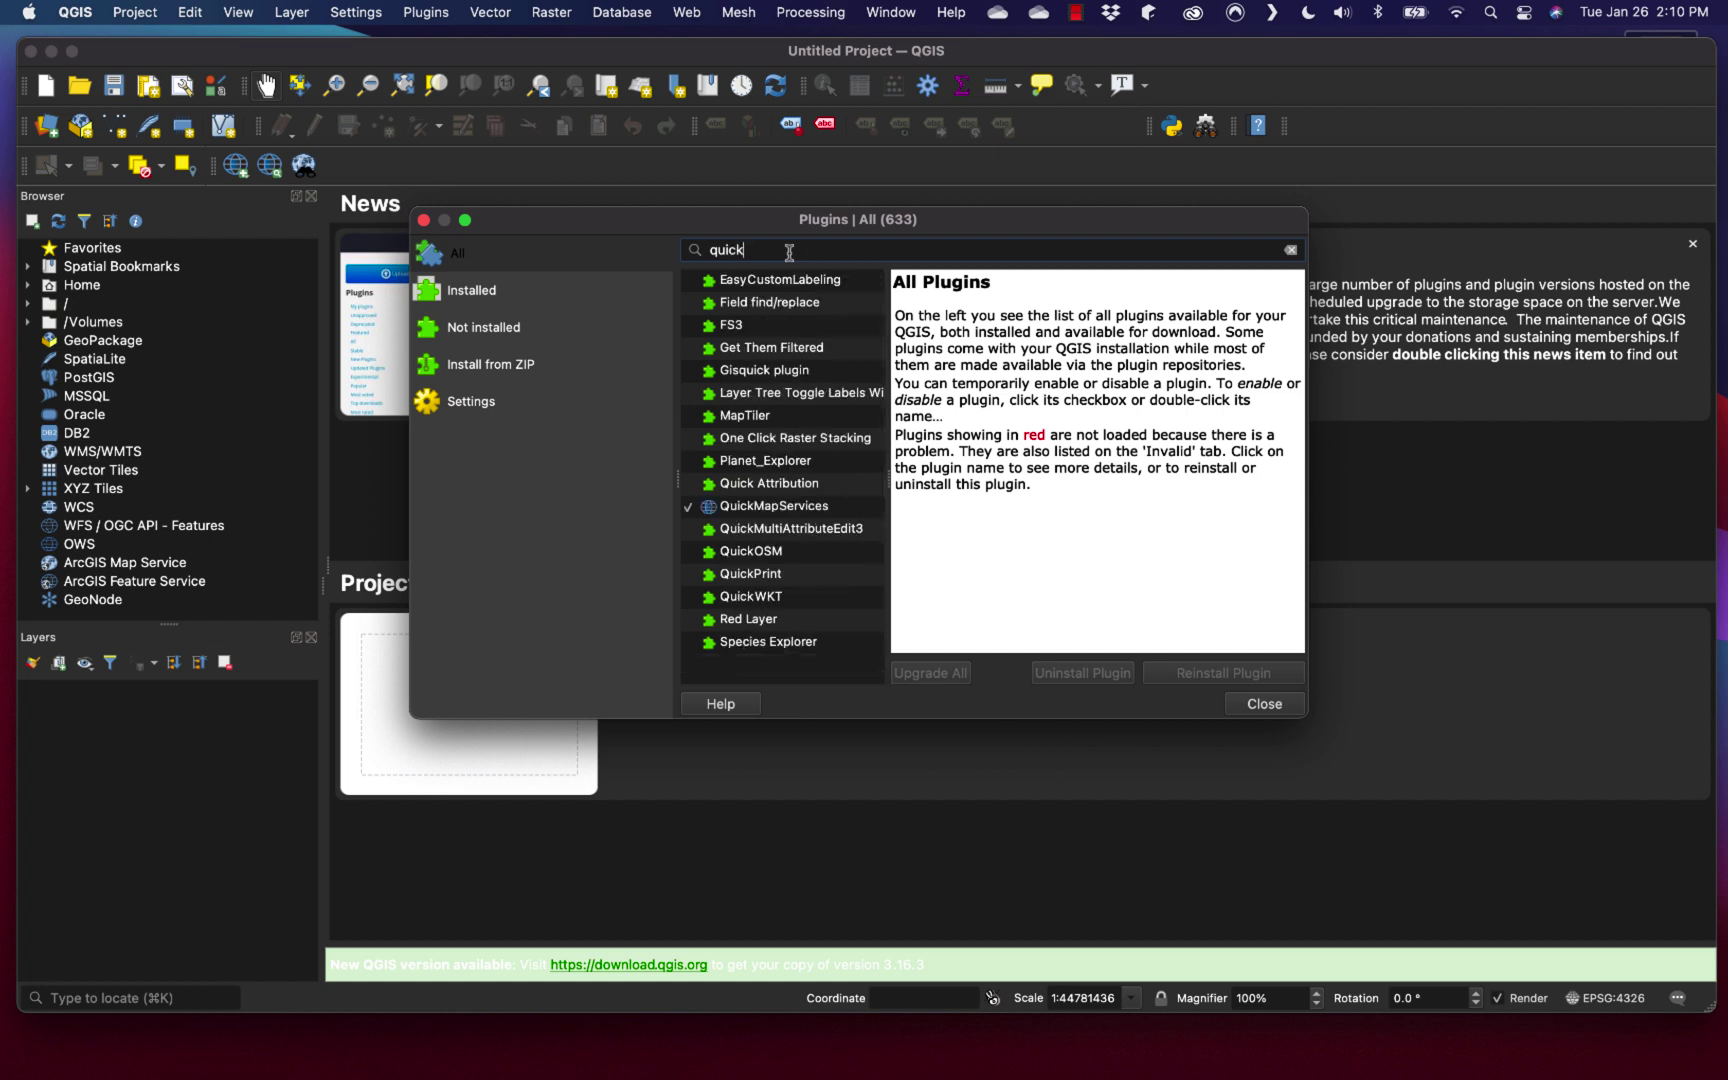
click(803, 512)
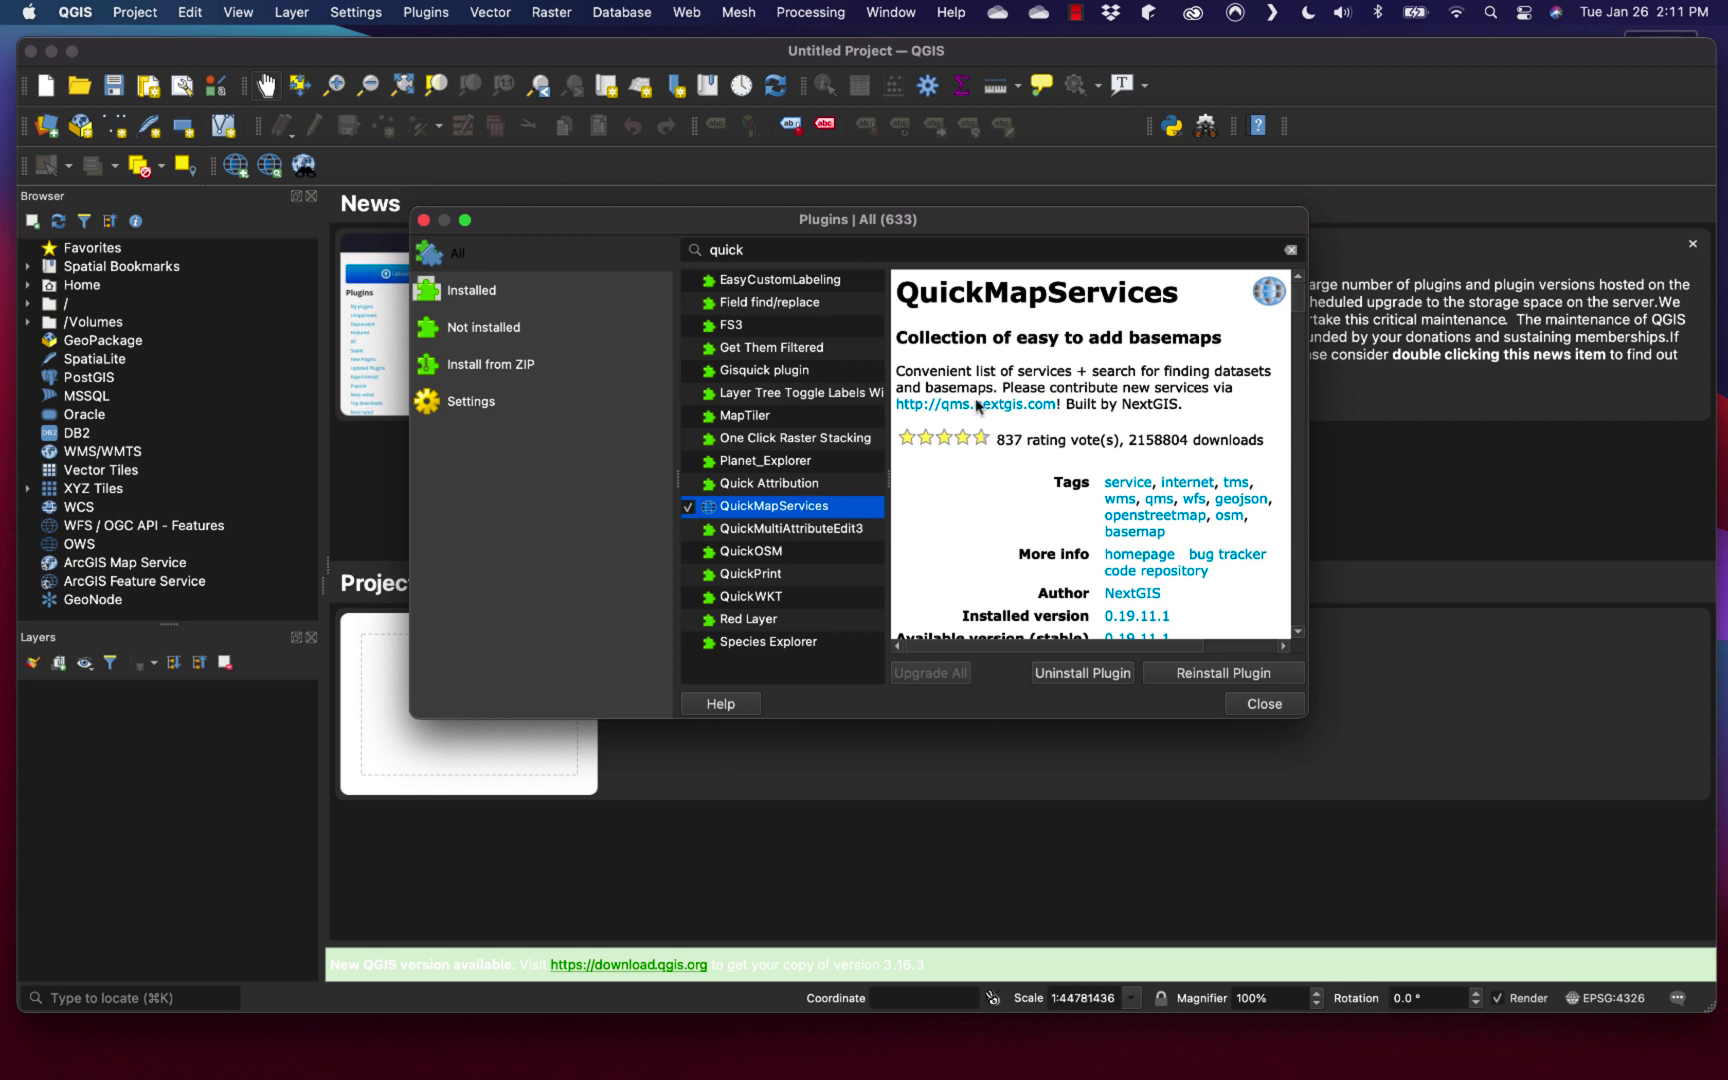
scroll(1148, 527, down, 1)
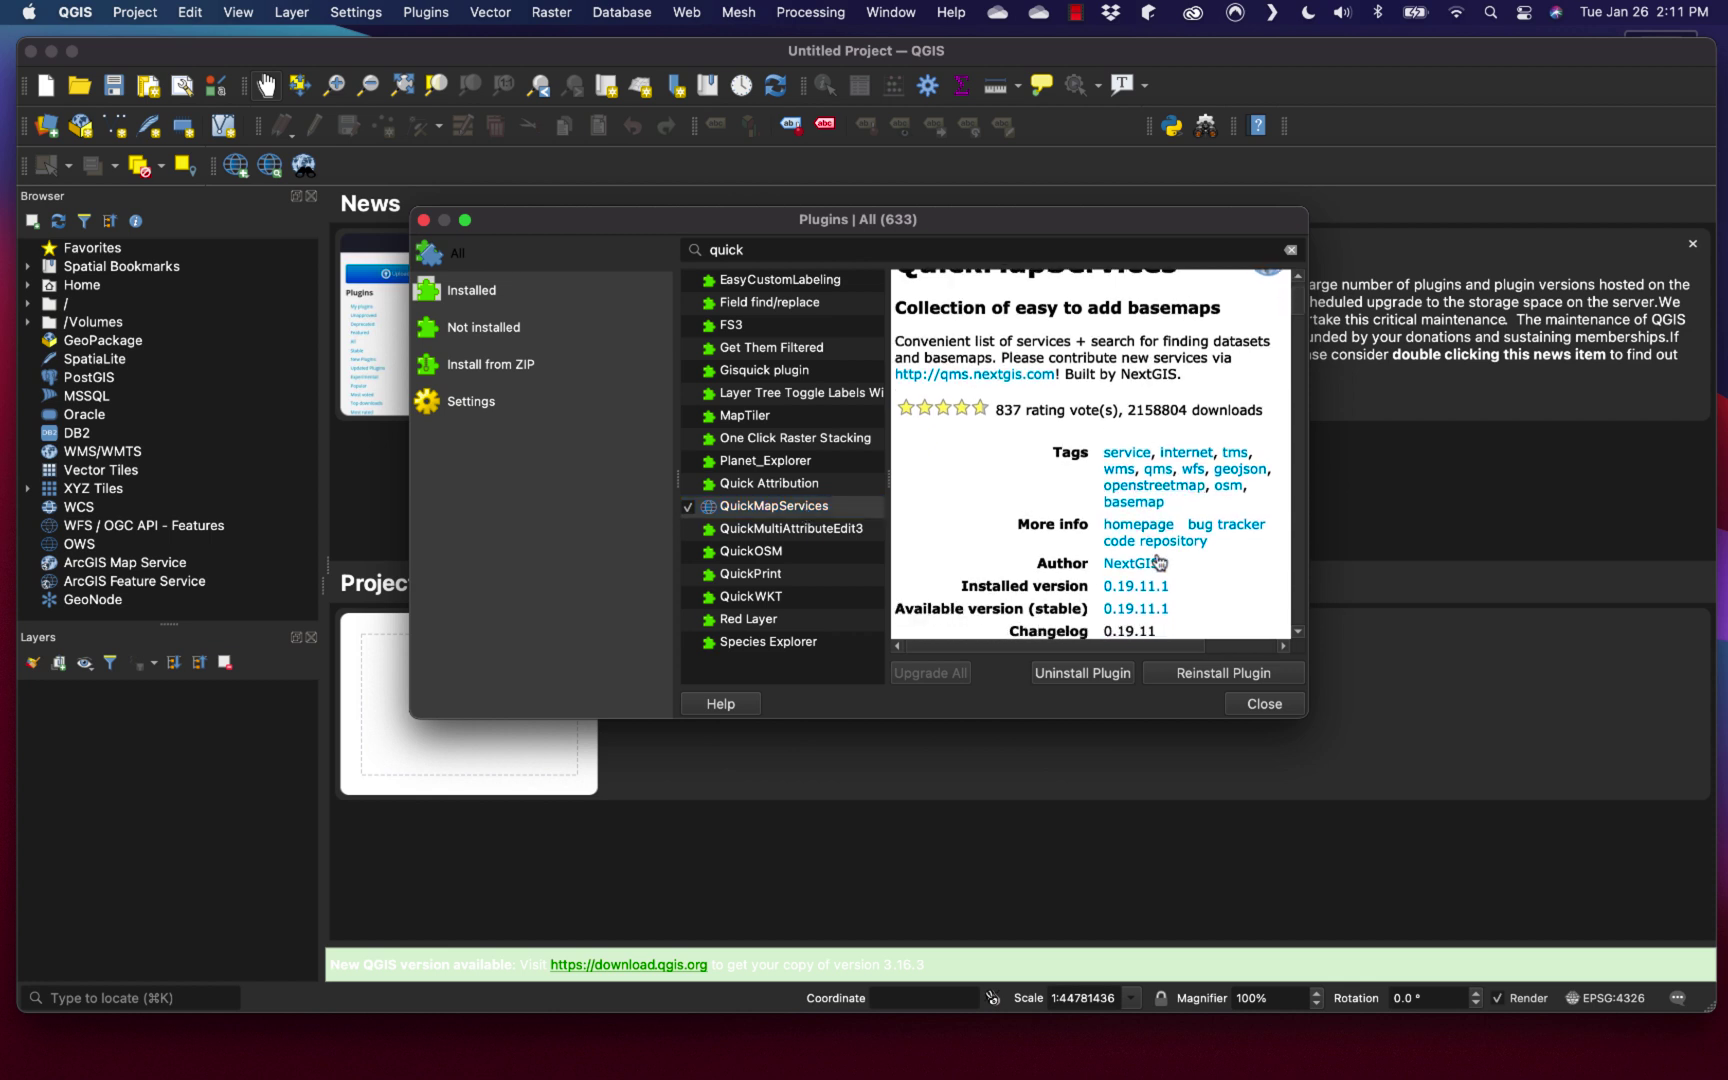
click(1217, 677)
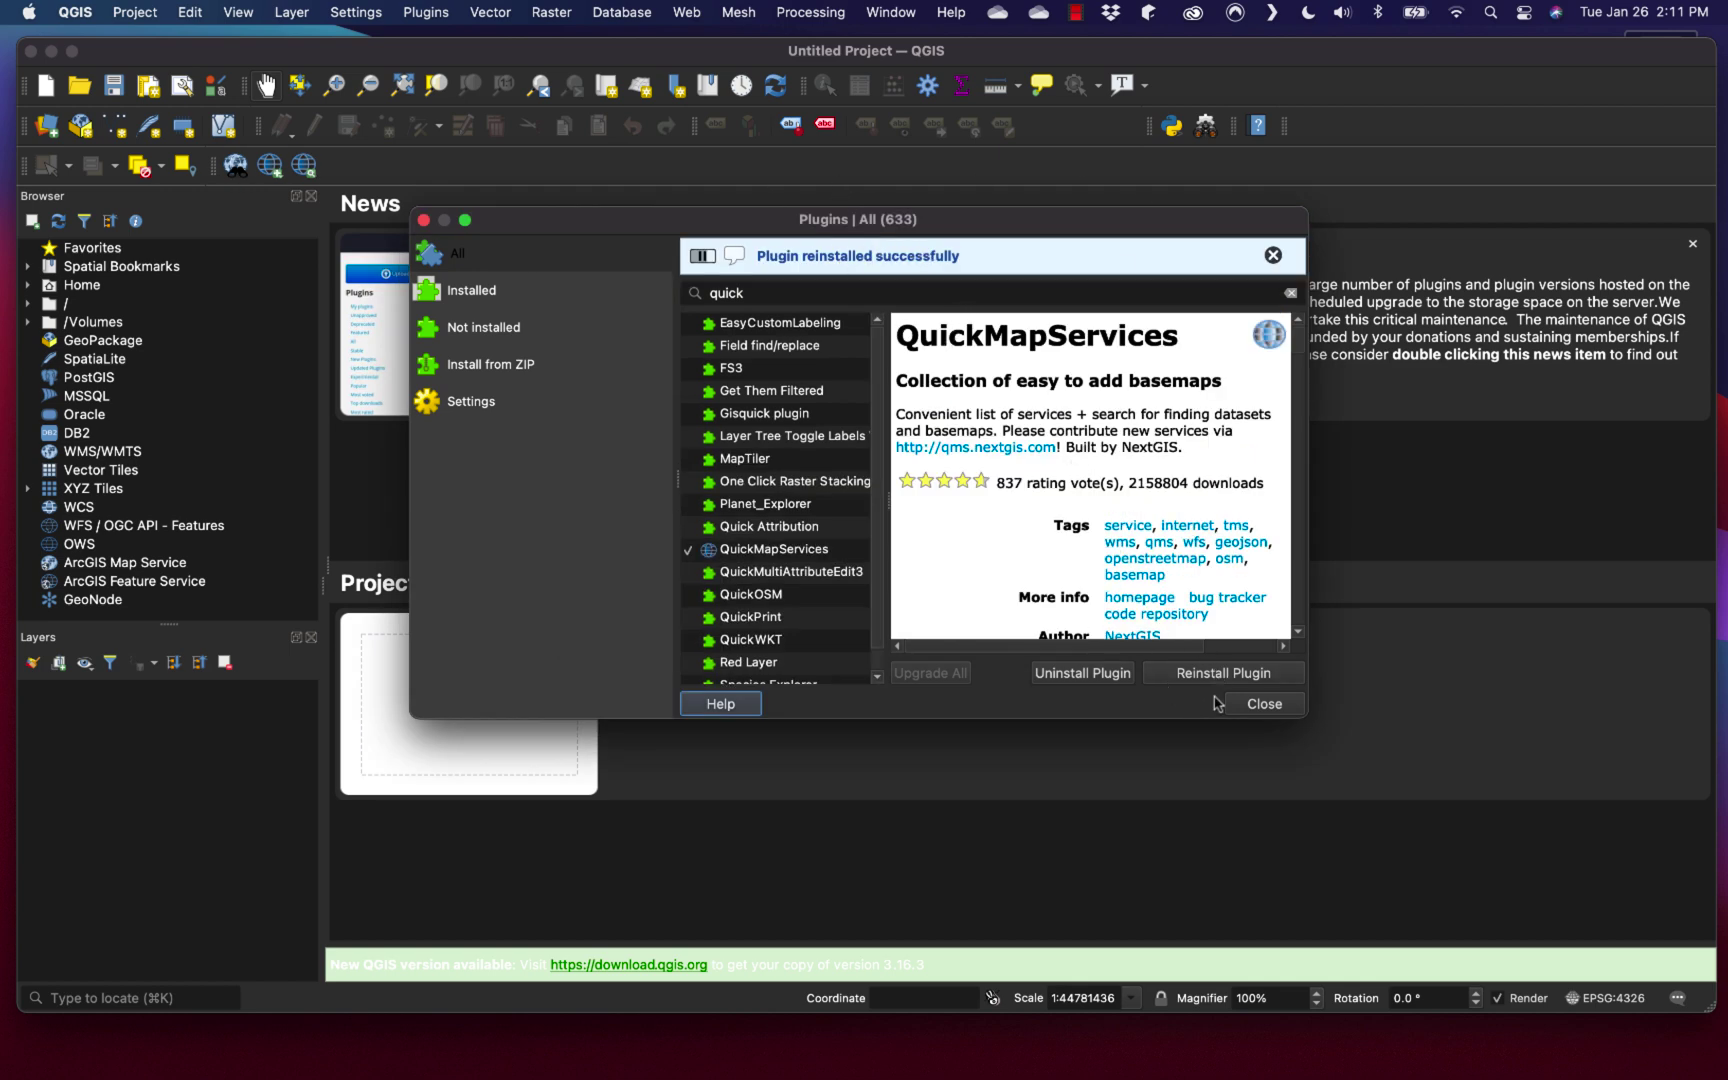
click(1258, 711)
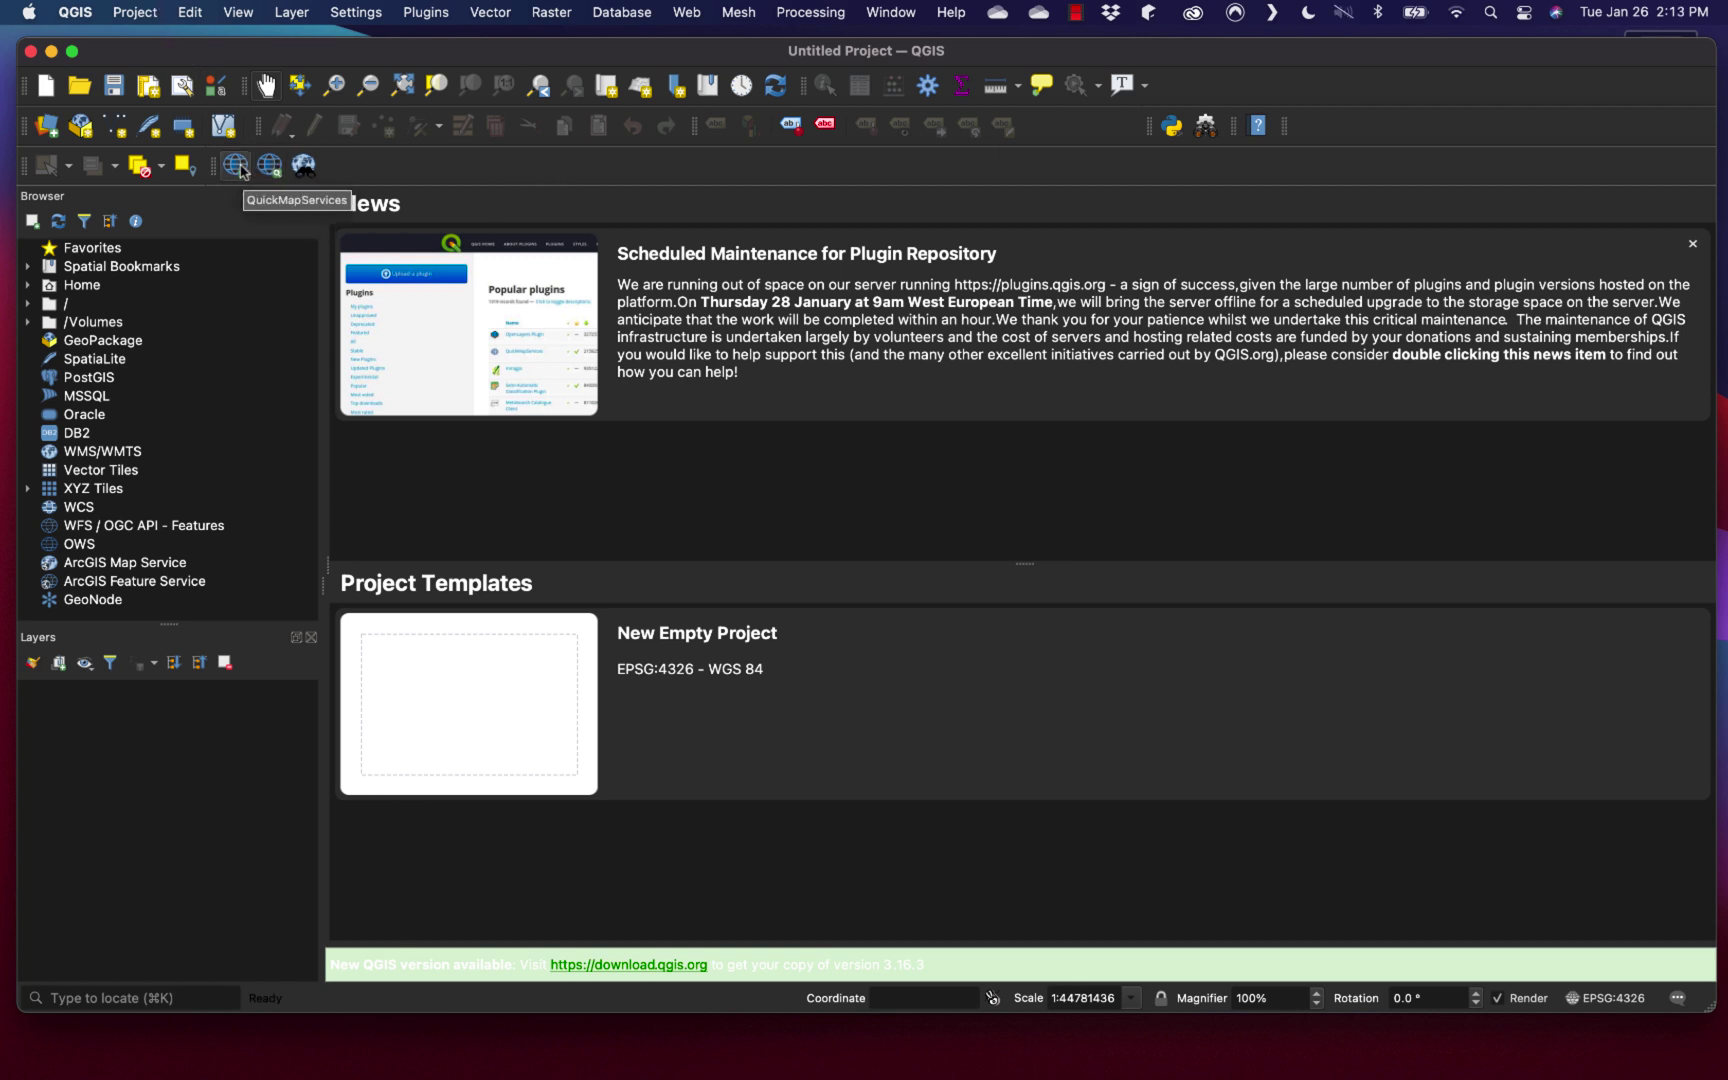
Add the OSM Standard basemap from the QuickMapServices OSM list.
click(241, 170)
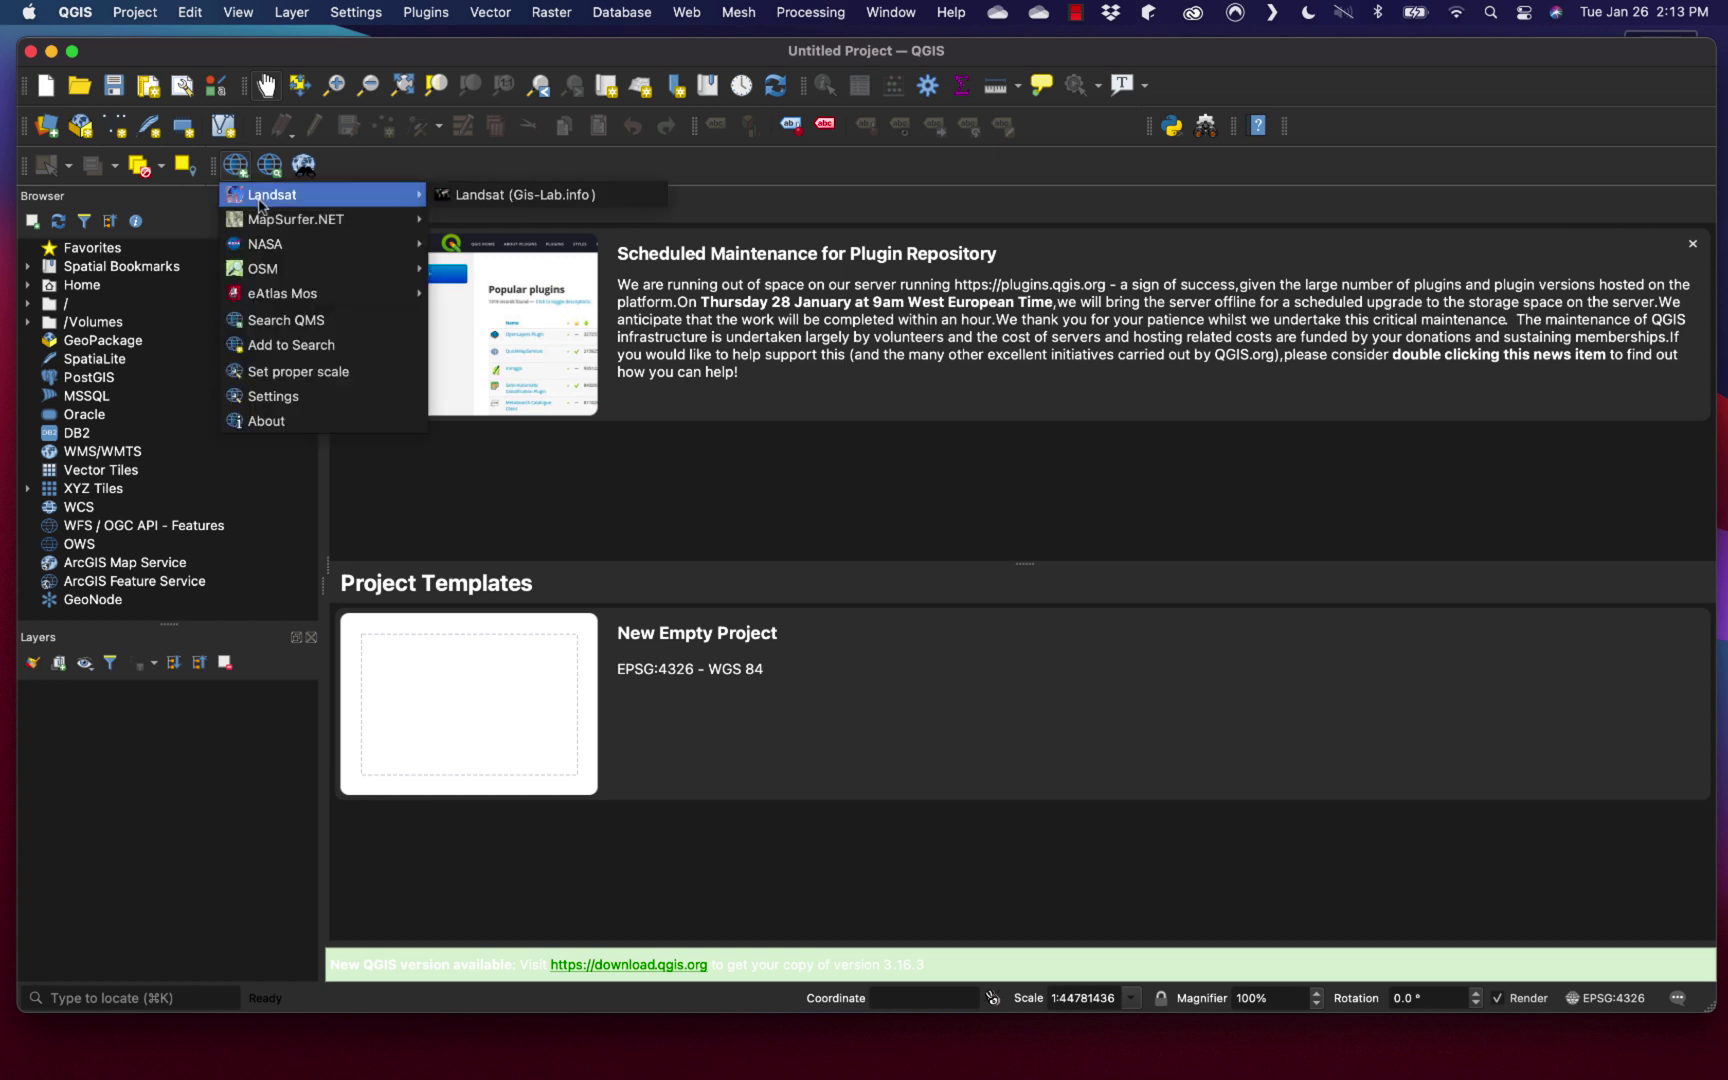
mouse_move(282, 268)
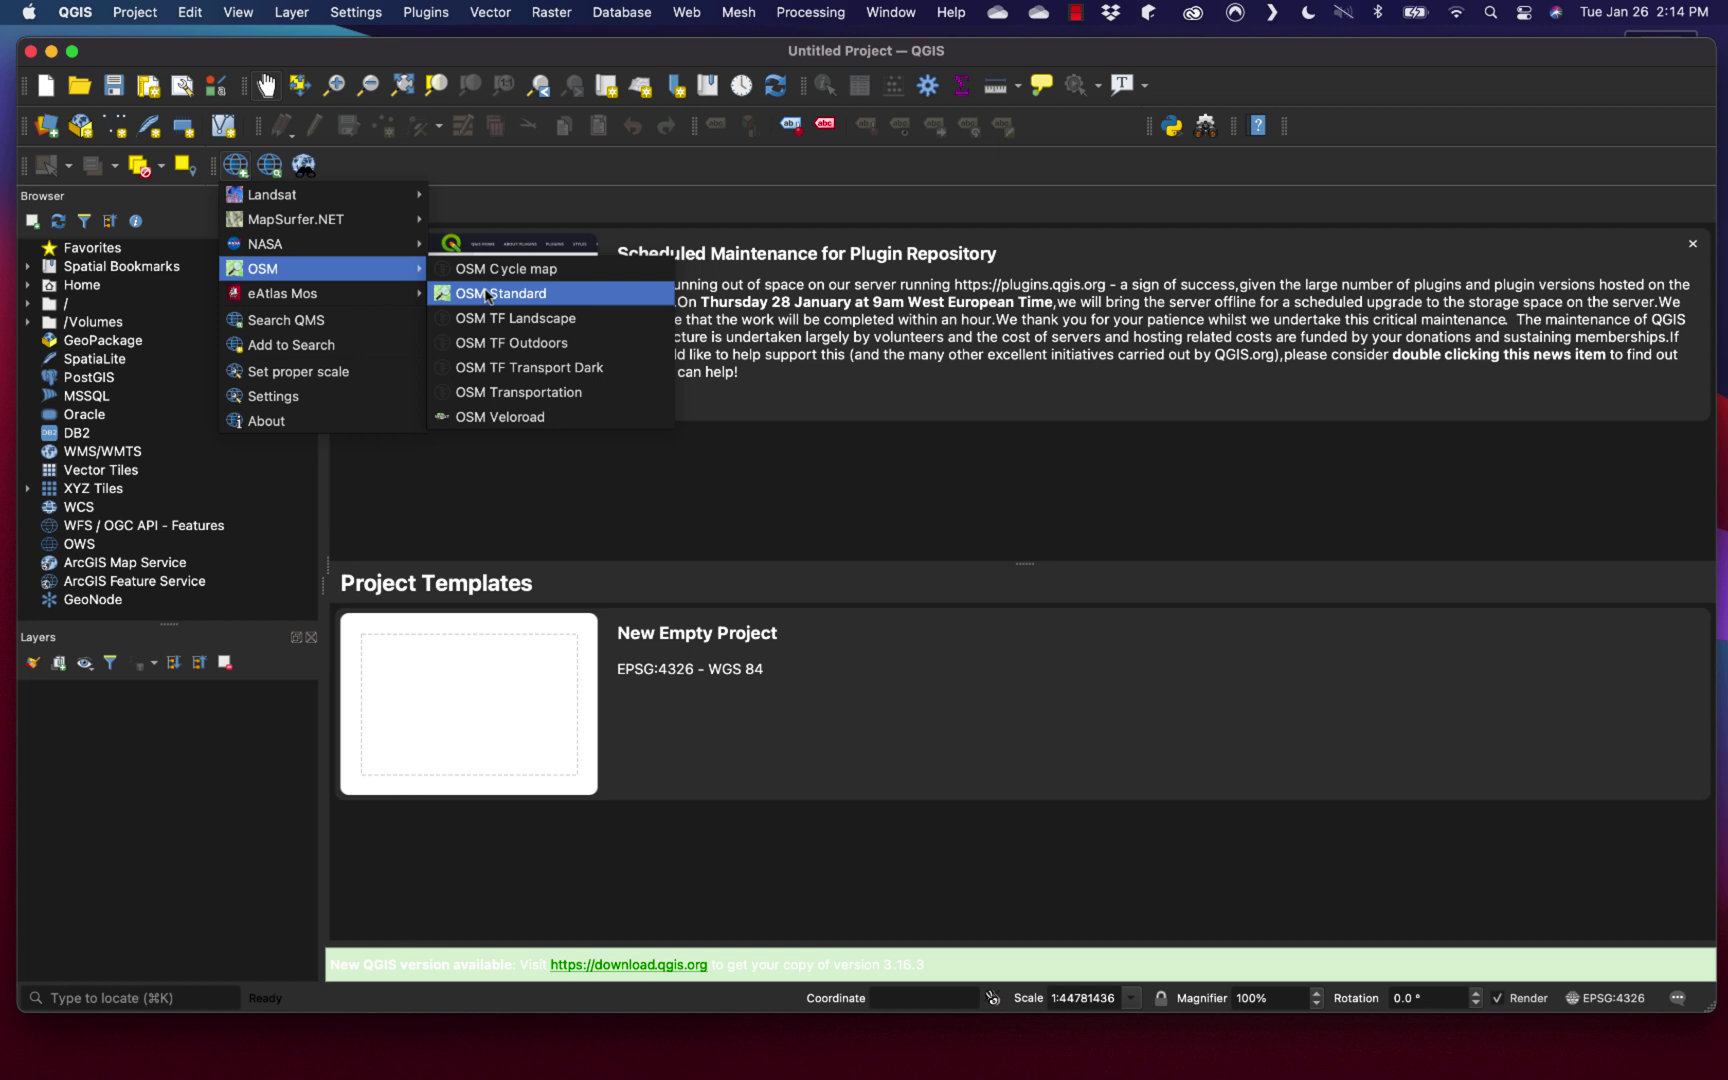
click(487, 294)
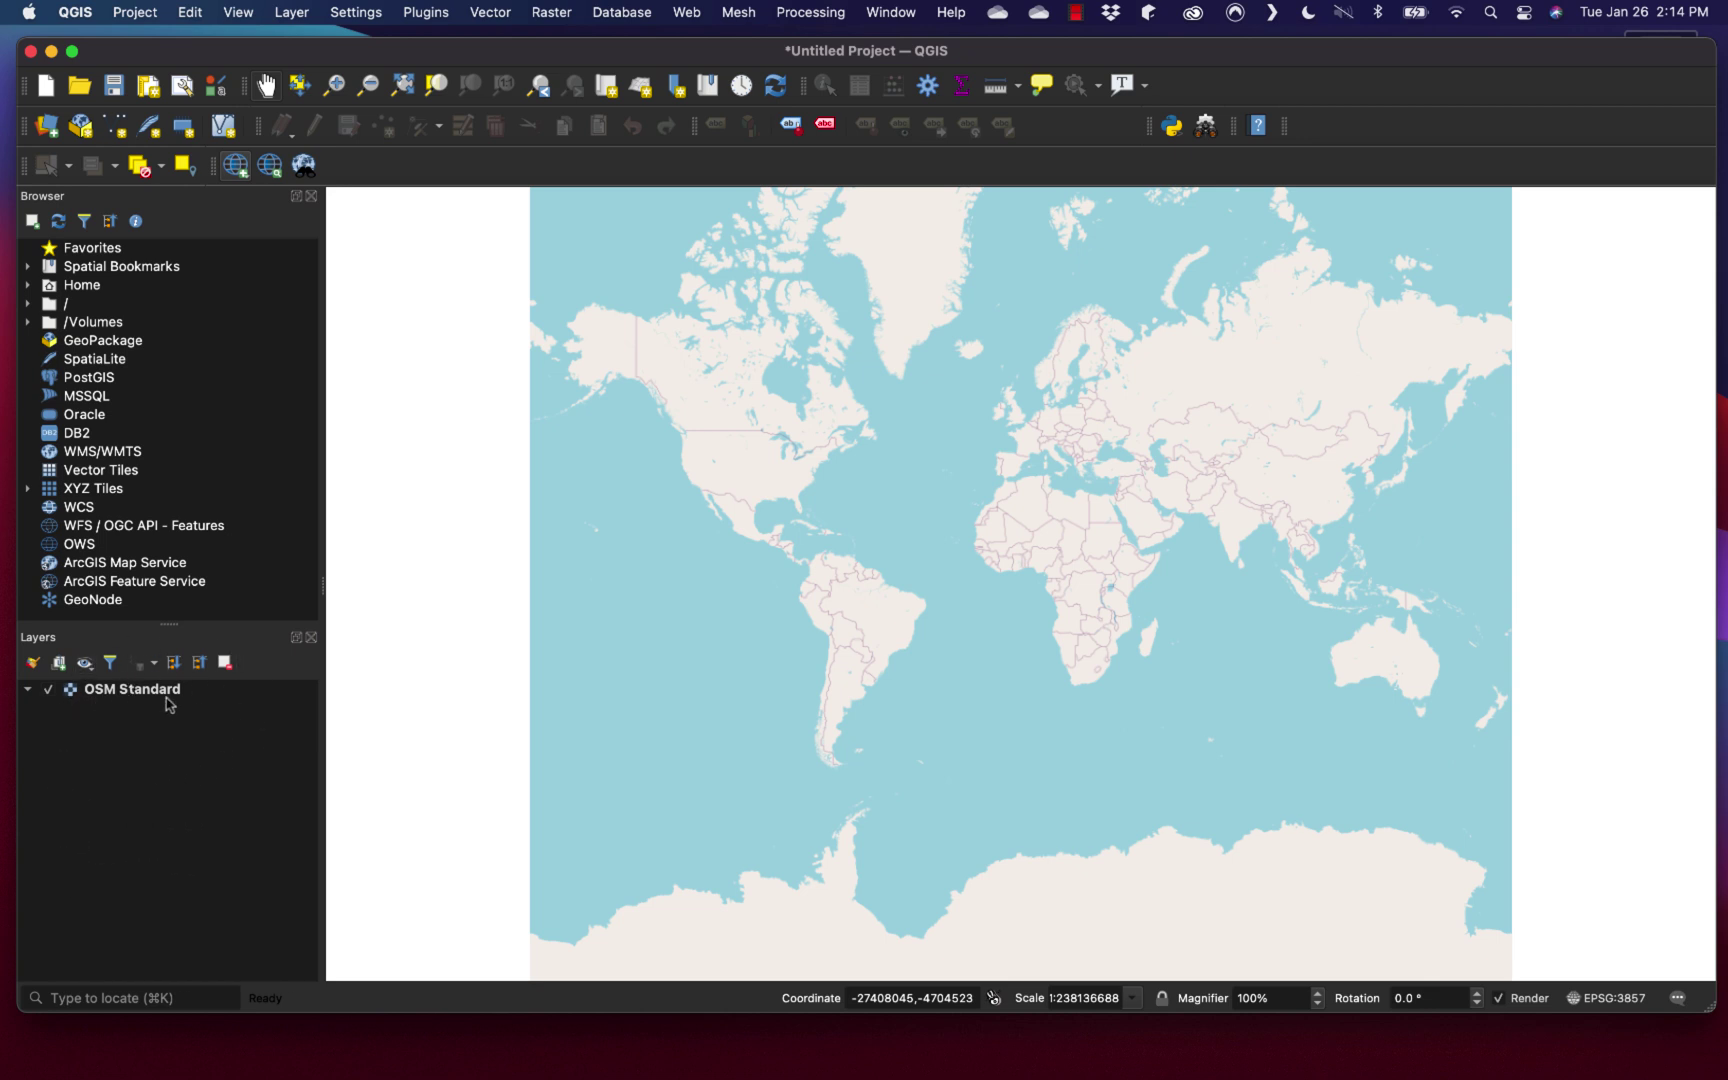
Toggle the OSM Standard layer off and back on, then open the QMS search panel.
click(48, 690)
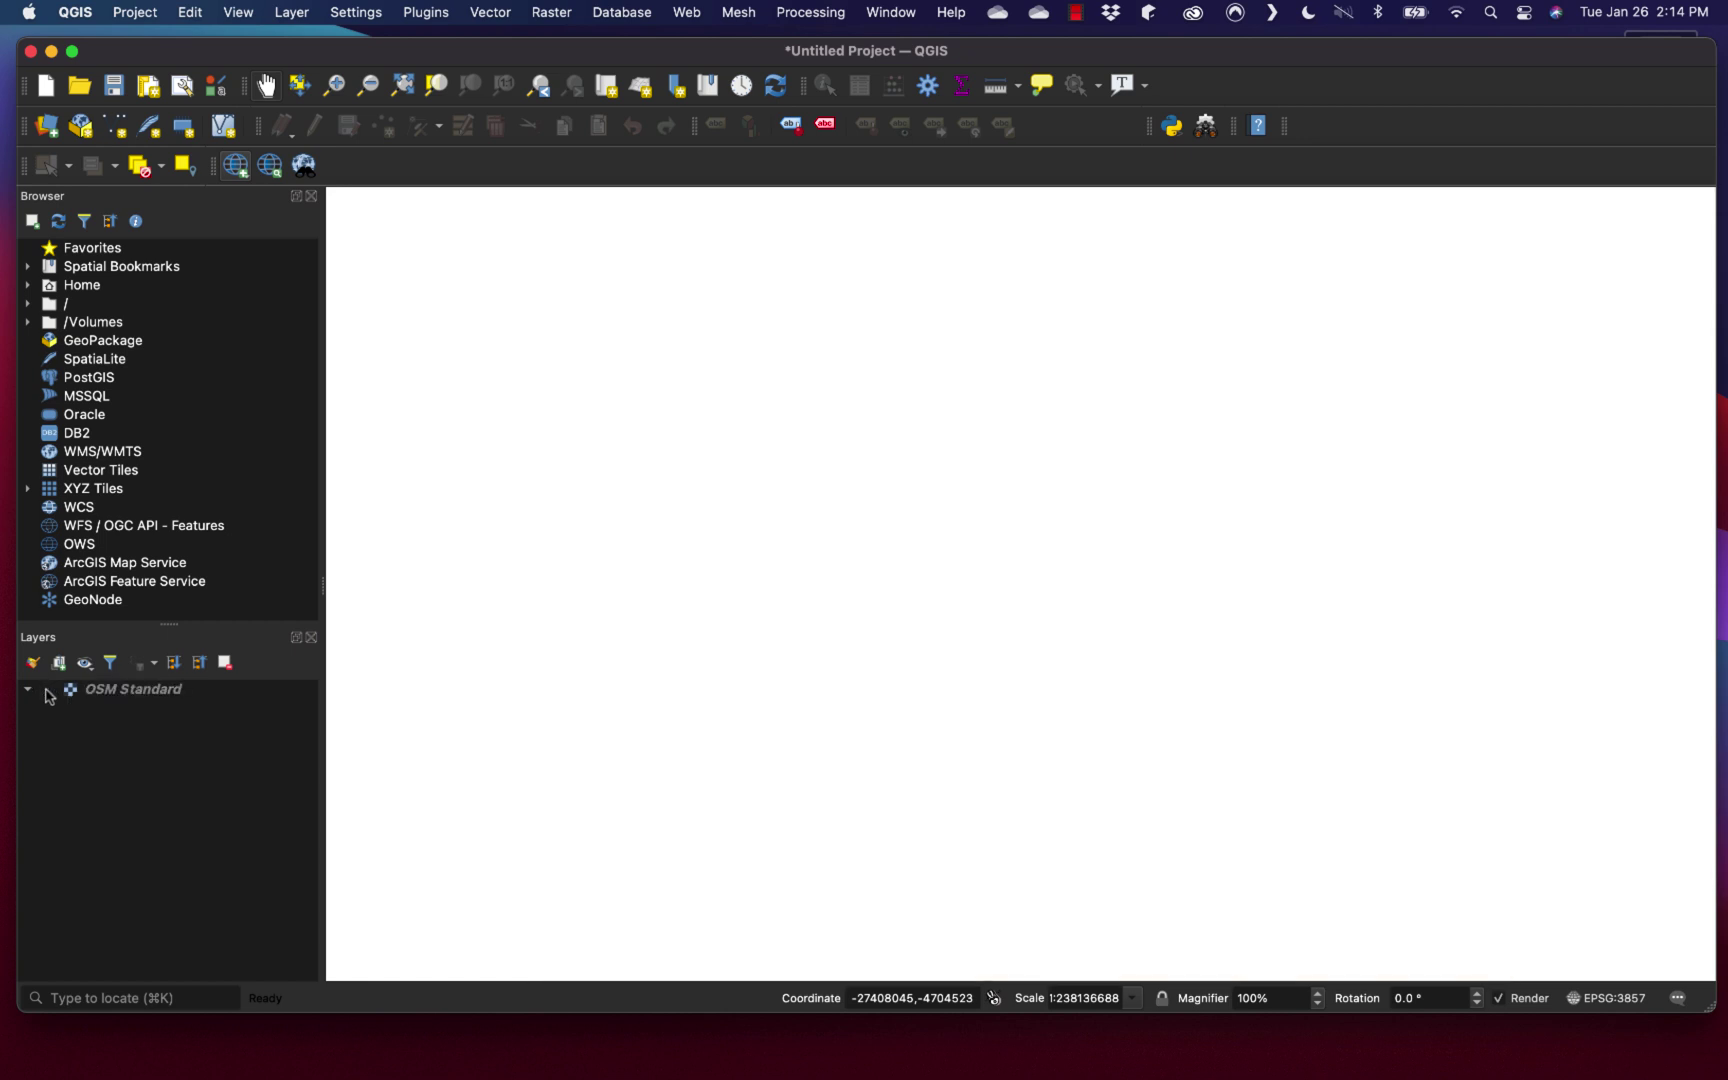
click(48, 690)
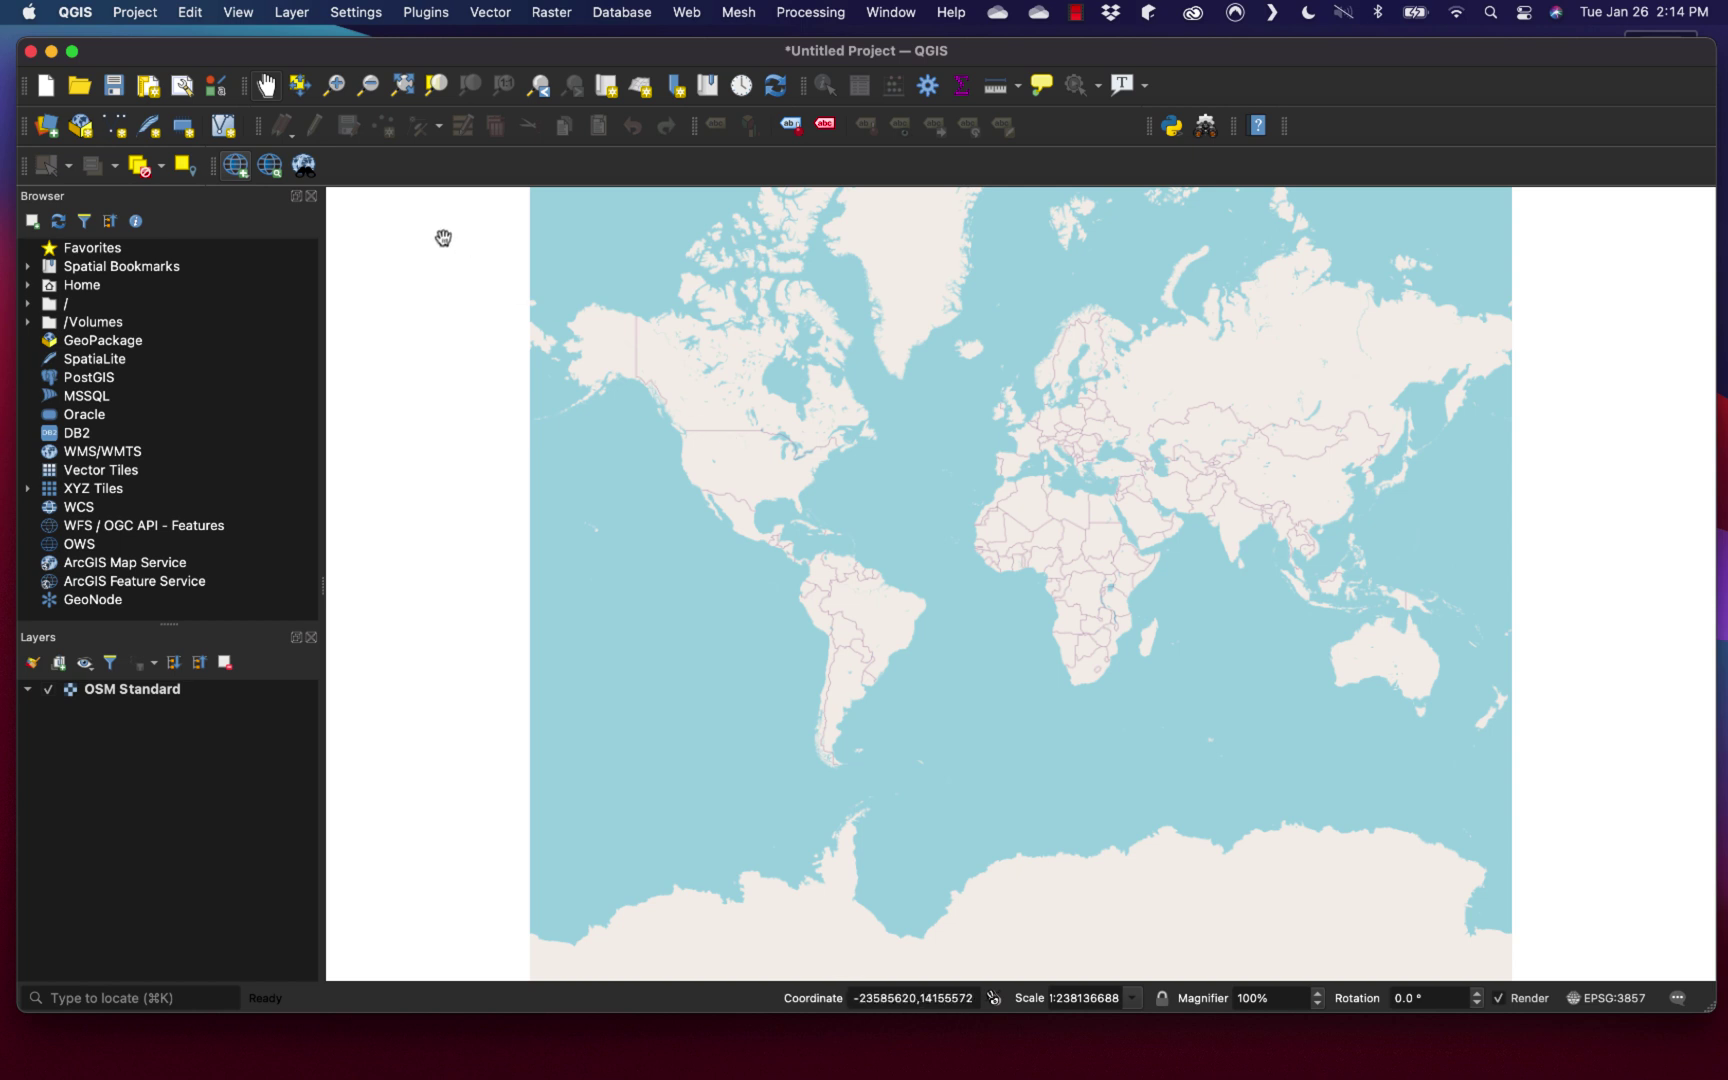
click(269, 165)
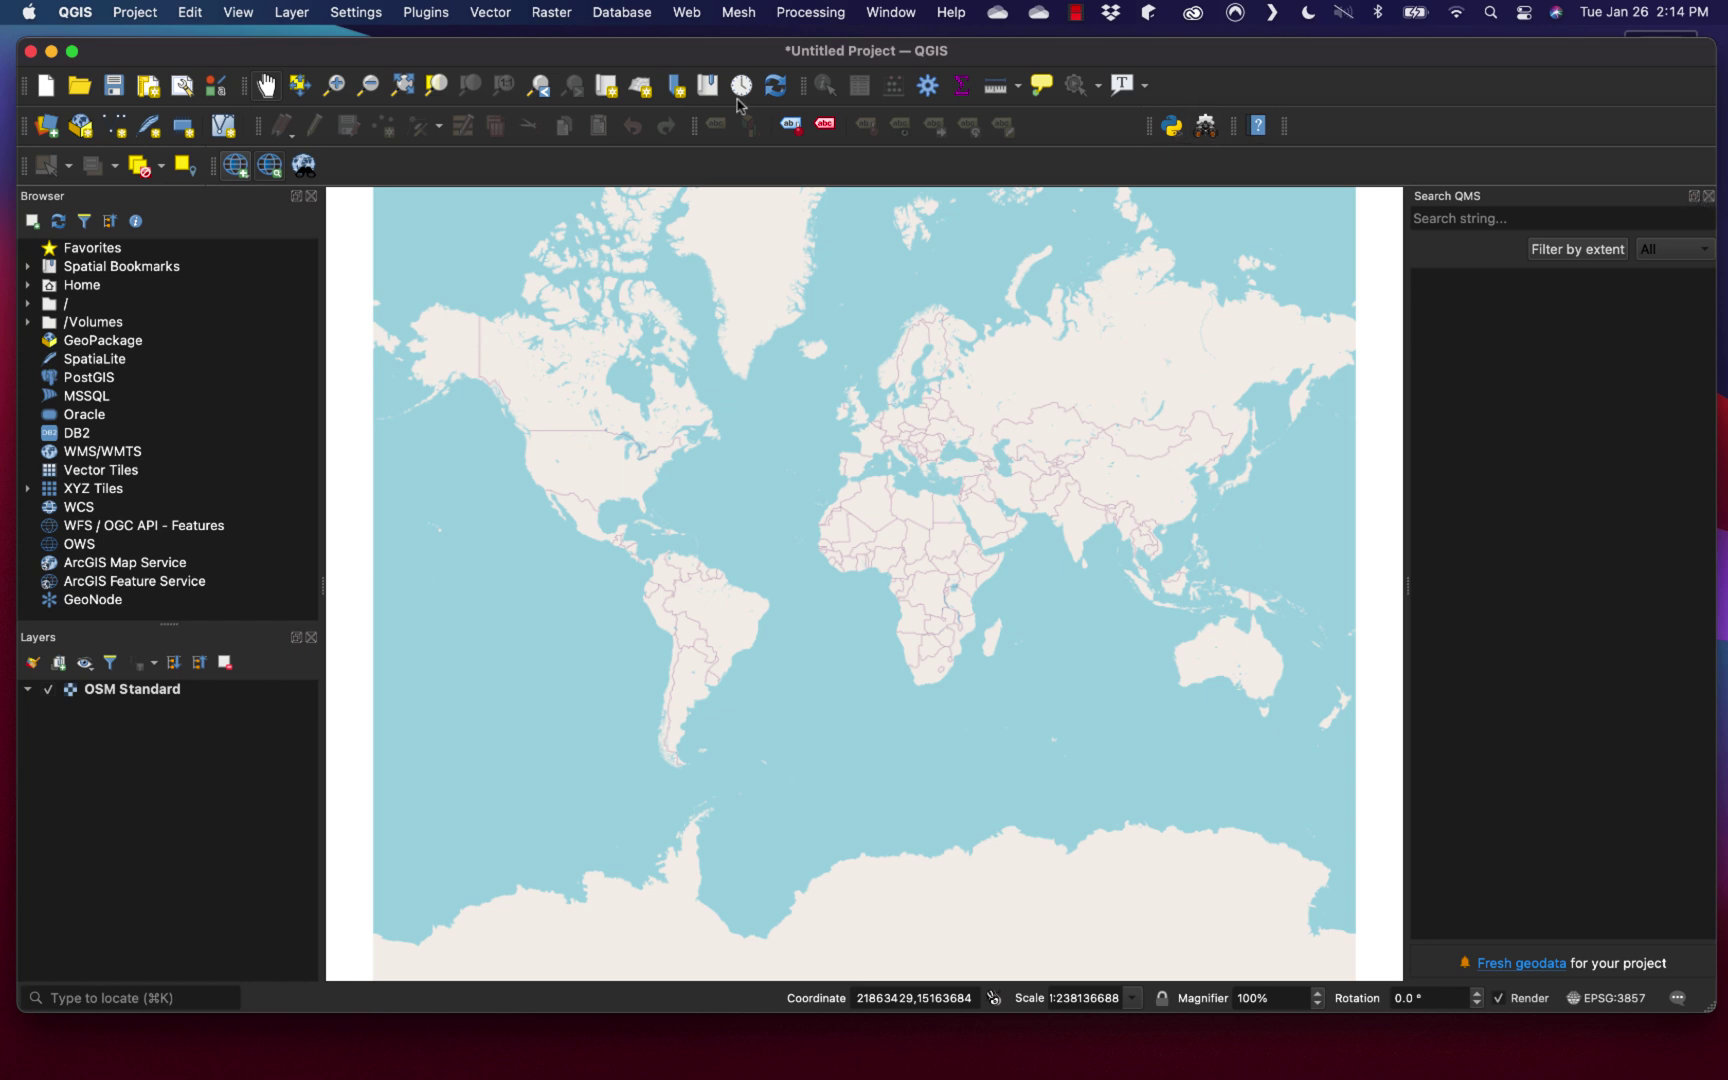
Zoom the map in to North America, then to Texas and its neighbouring states.
click(336, 88)
drag(390, 289, 756, 552)
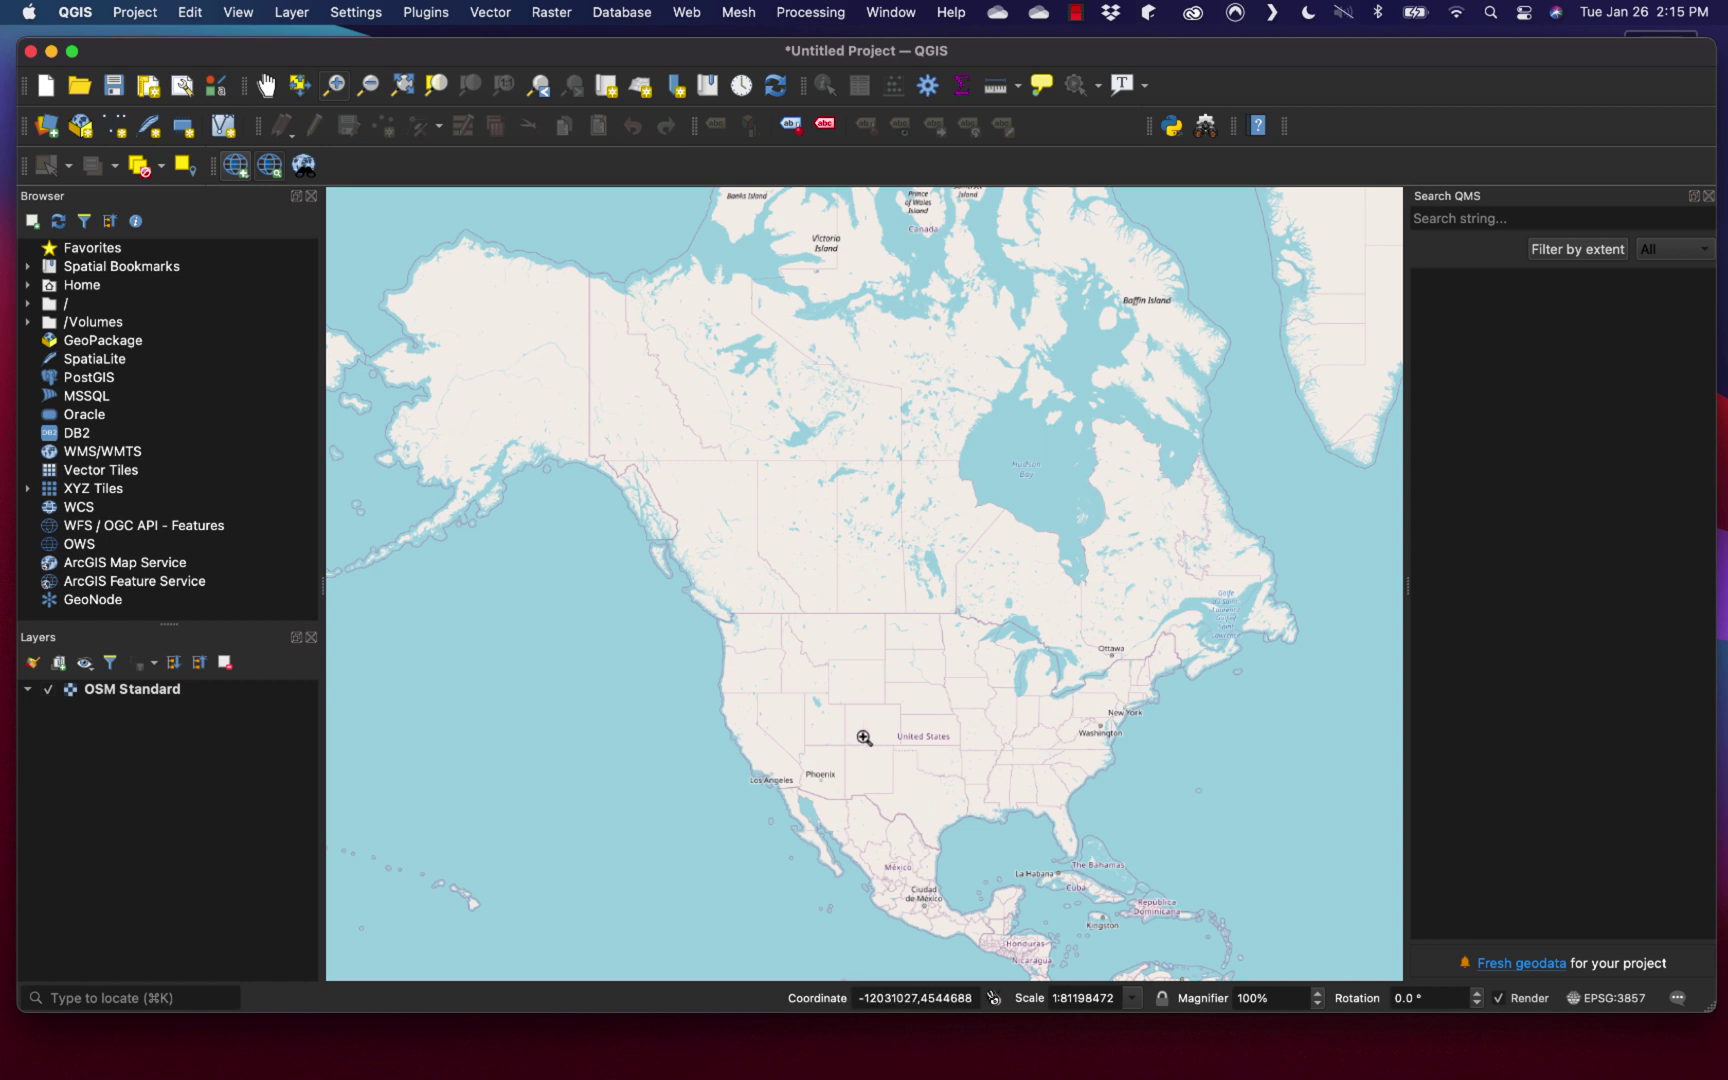
drag(851, 740, 854, 760)
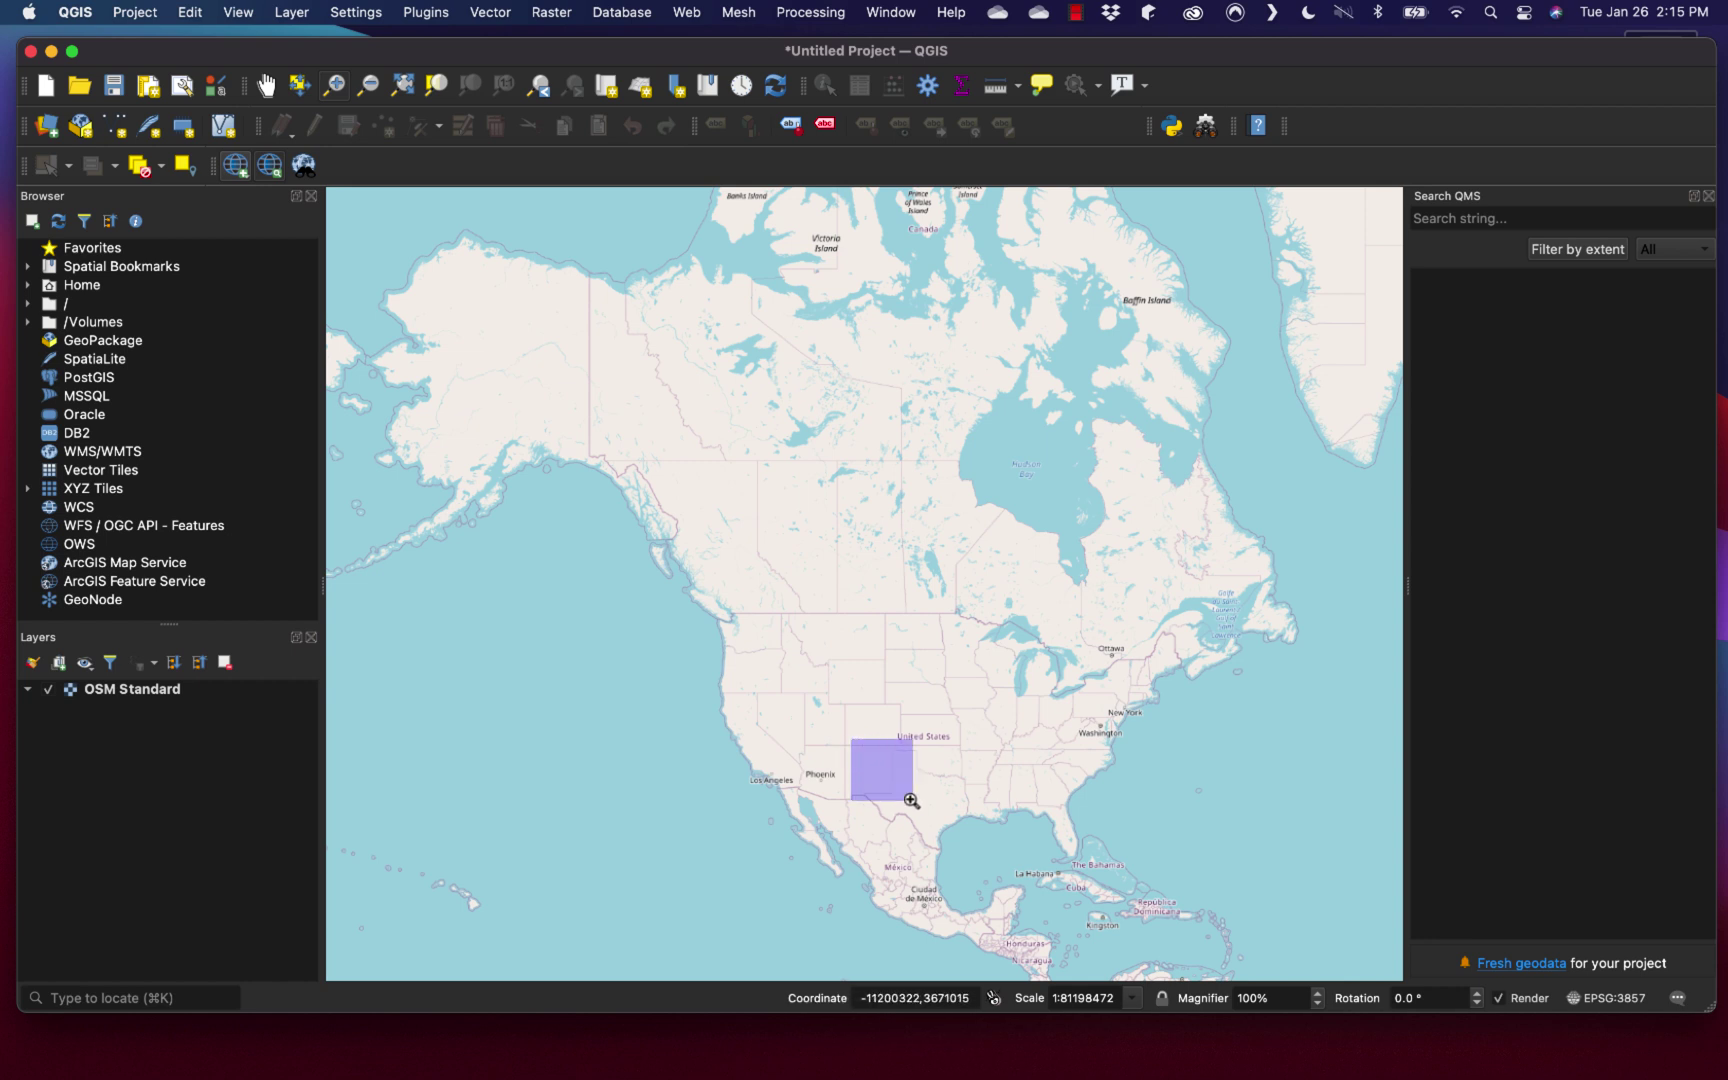
drag(911, 800, 985, 860)
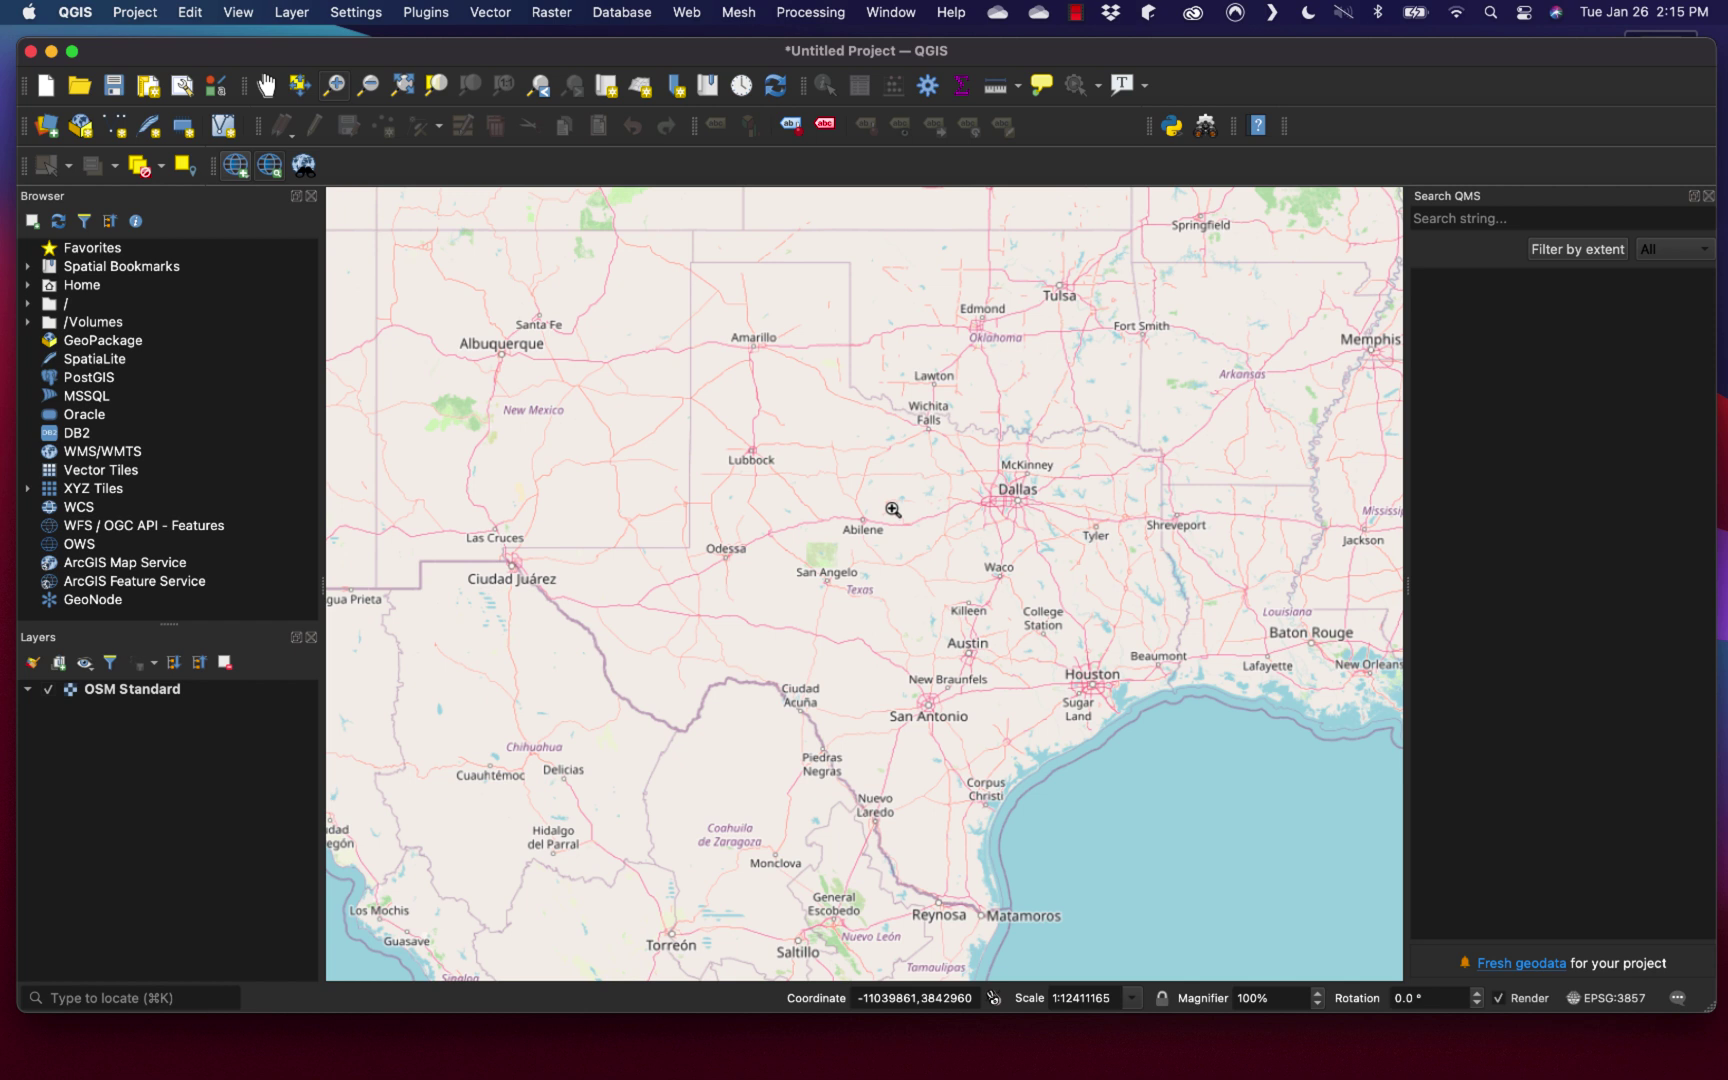
click(430, 19)
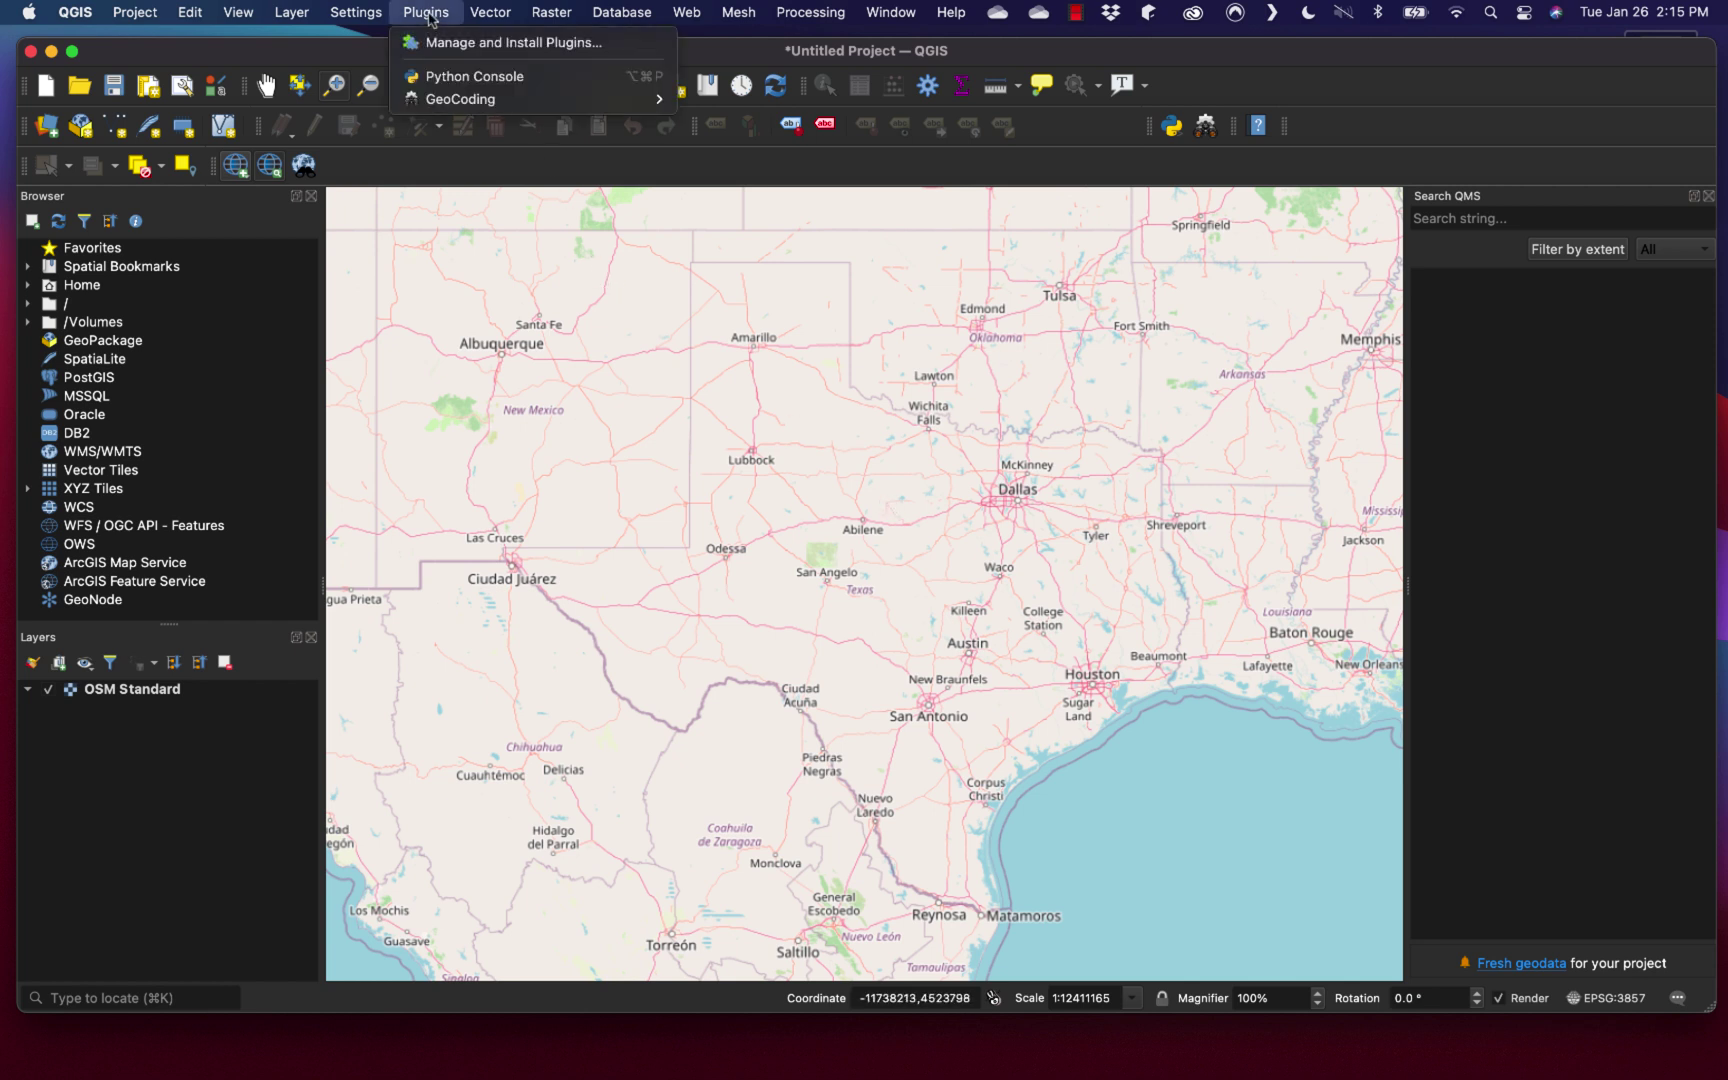
click(446, 45)
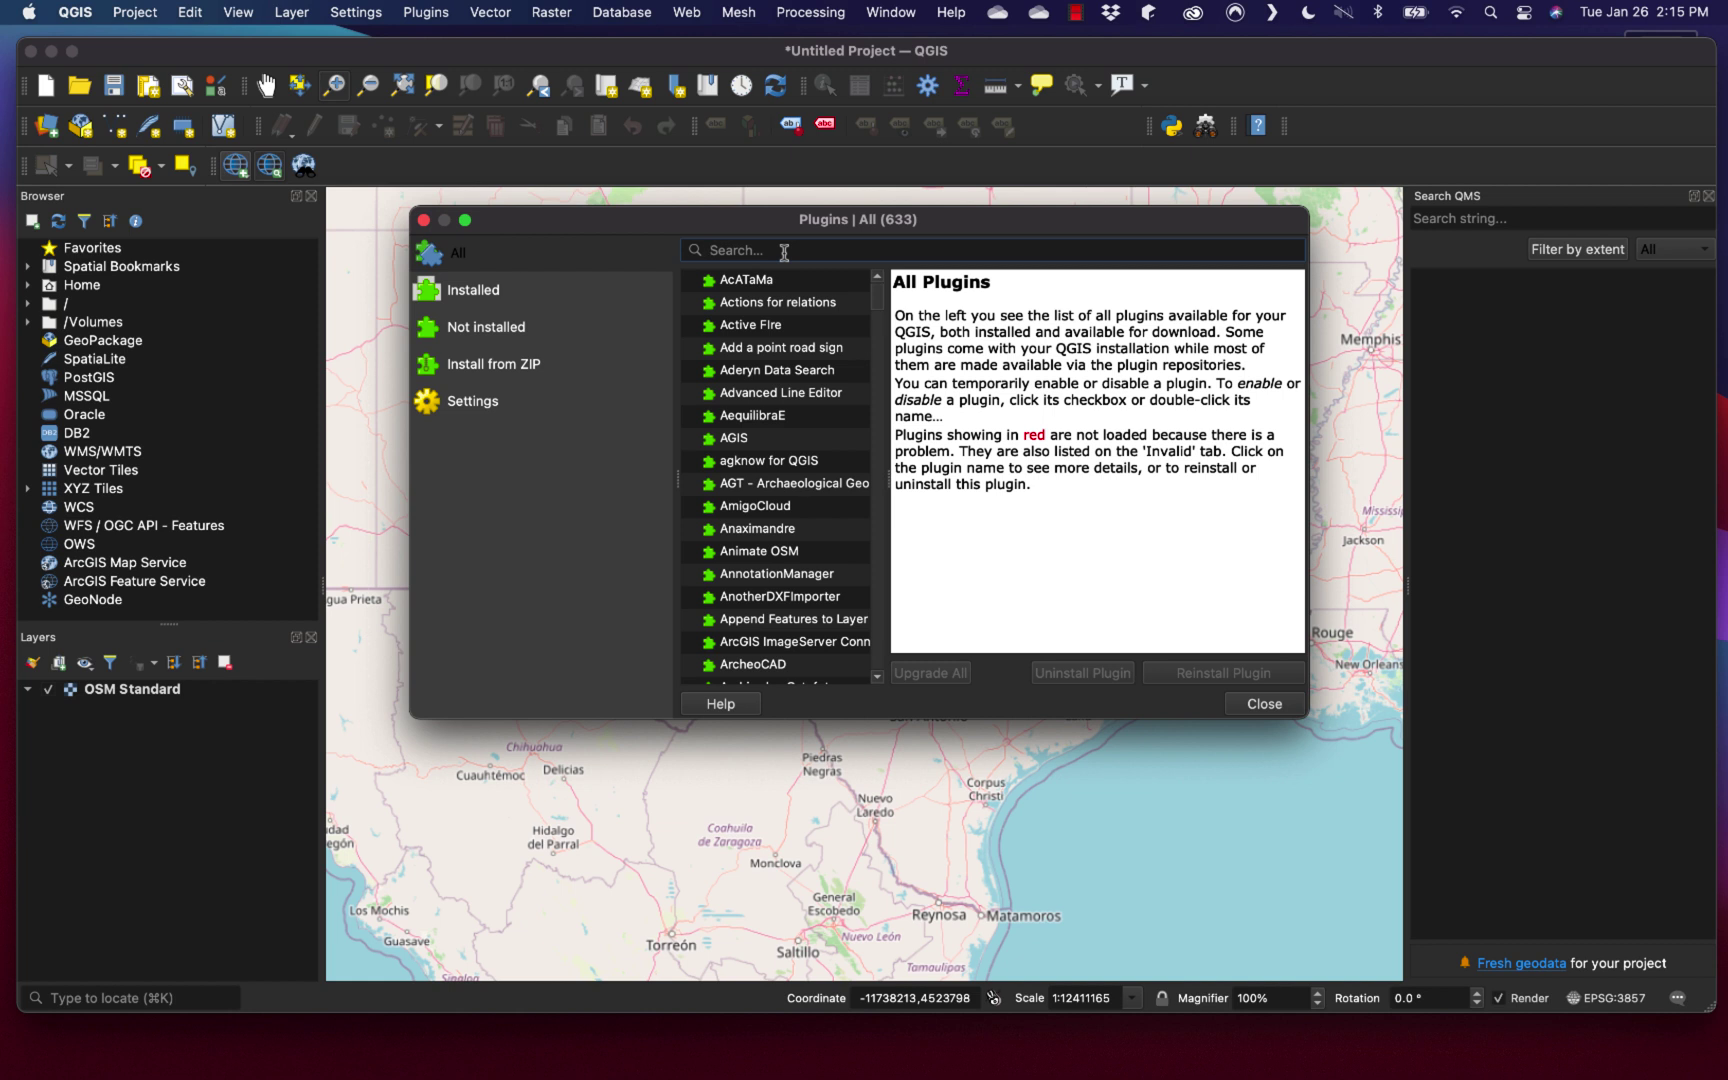
text(geo)
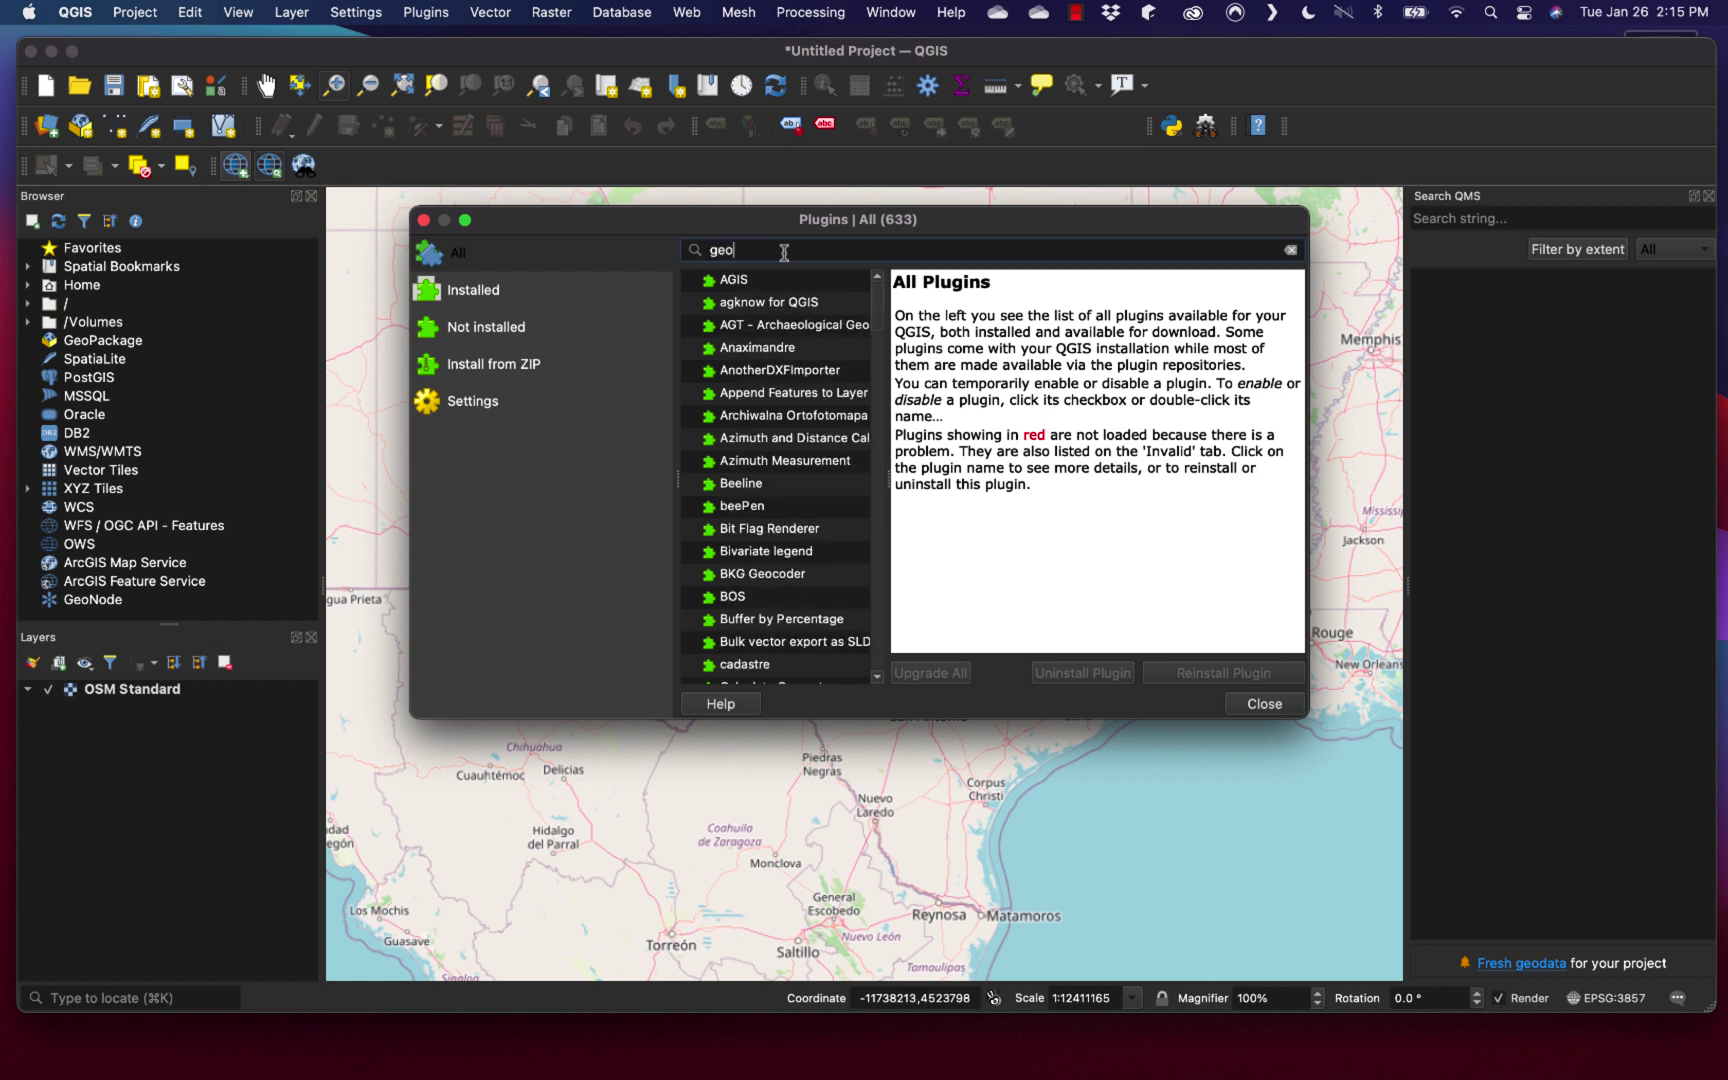
text(cod)
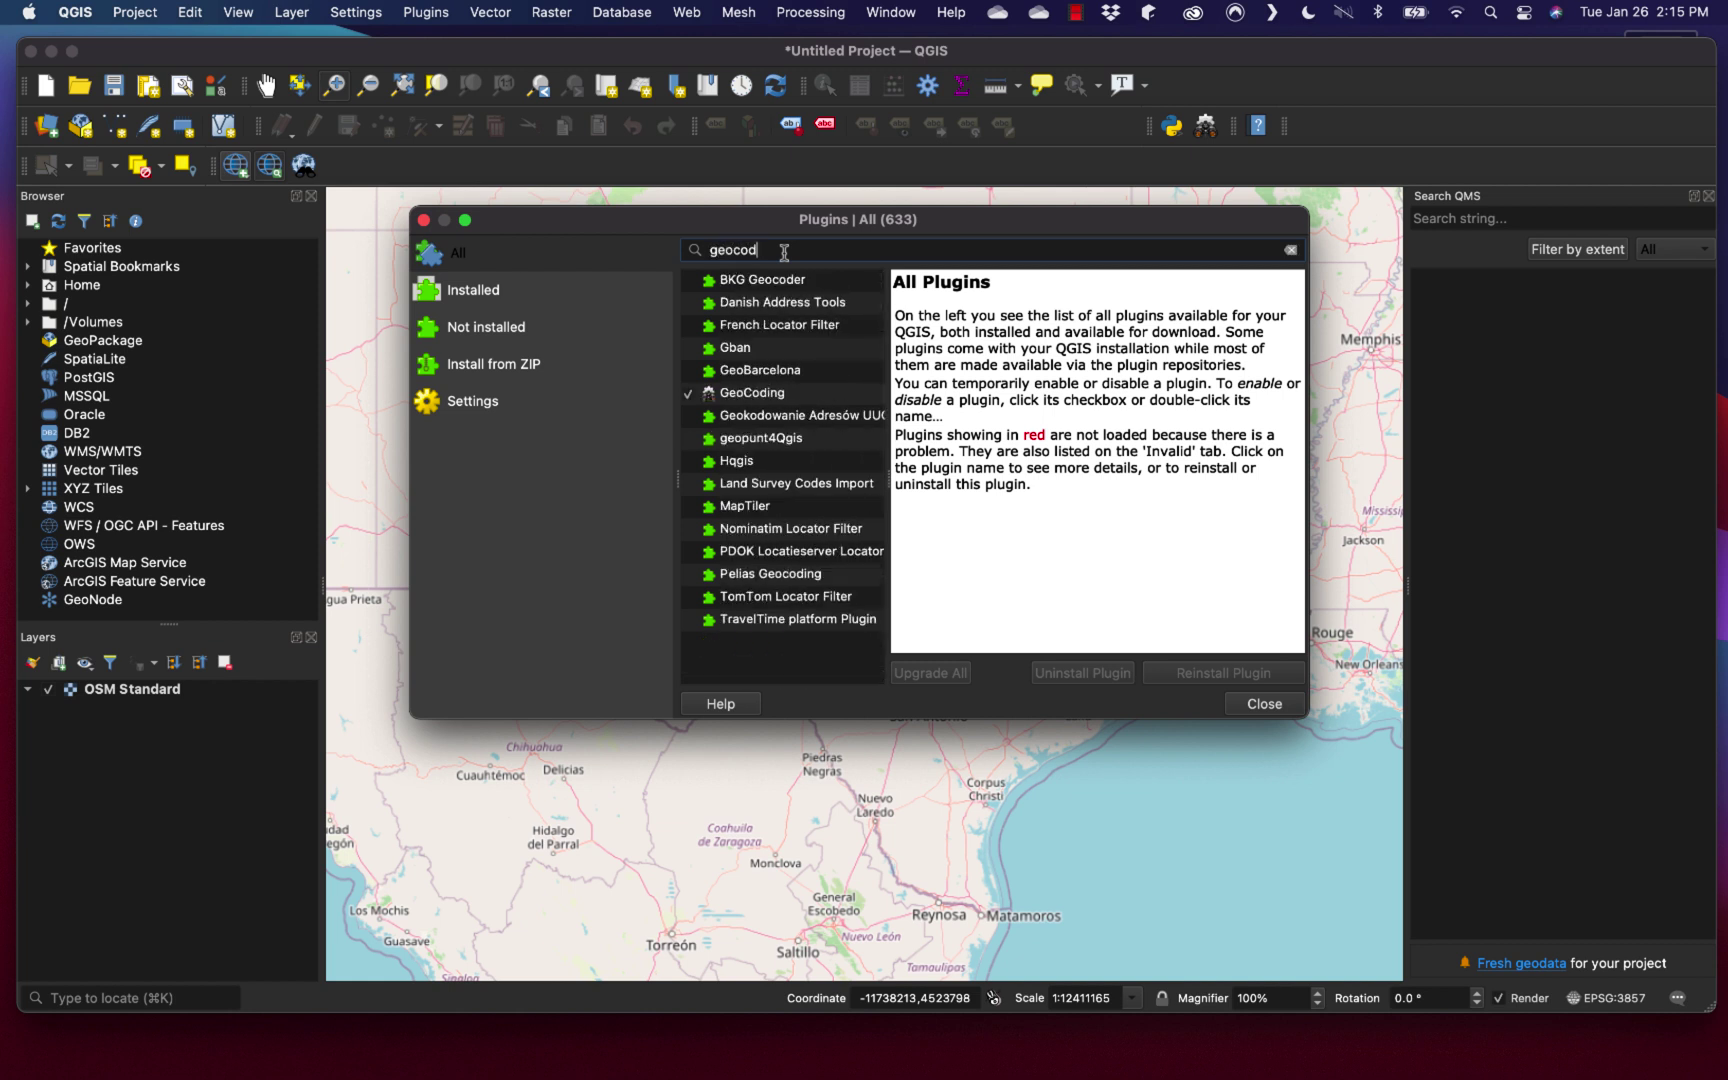
click(787, 395)
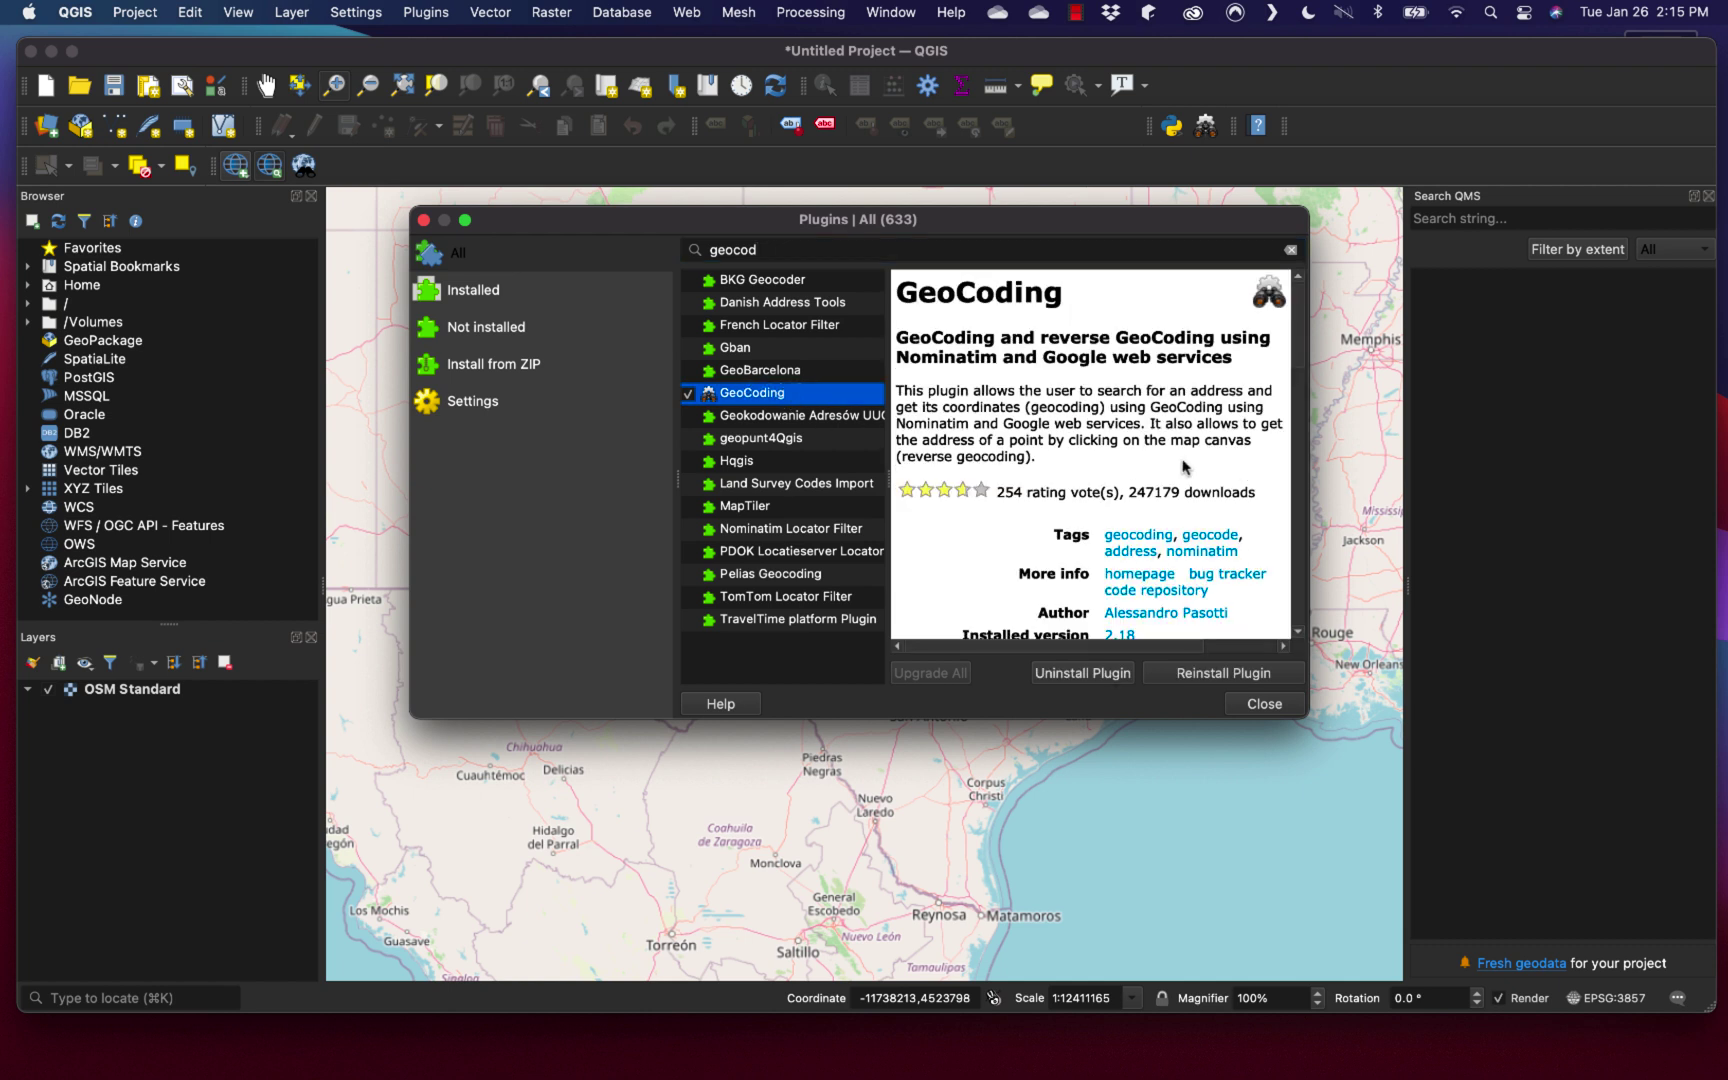
scroll(1183, 467, down, 3)
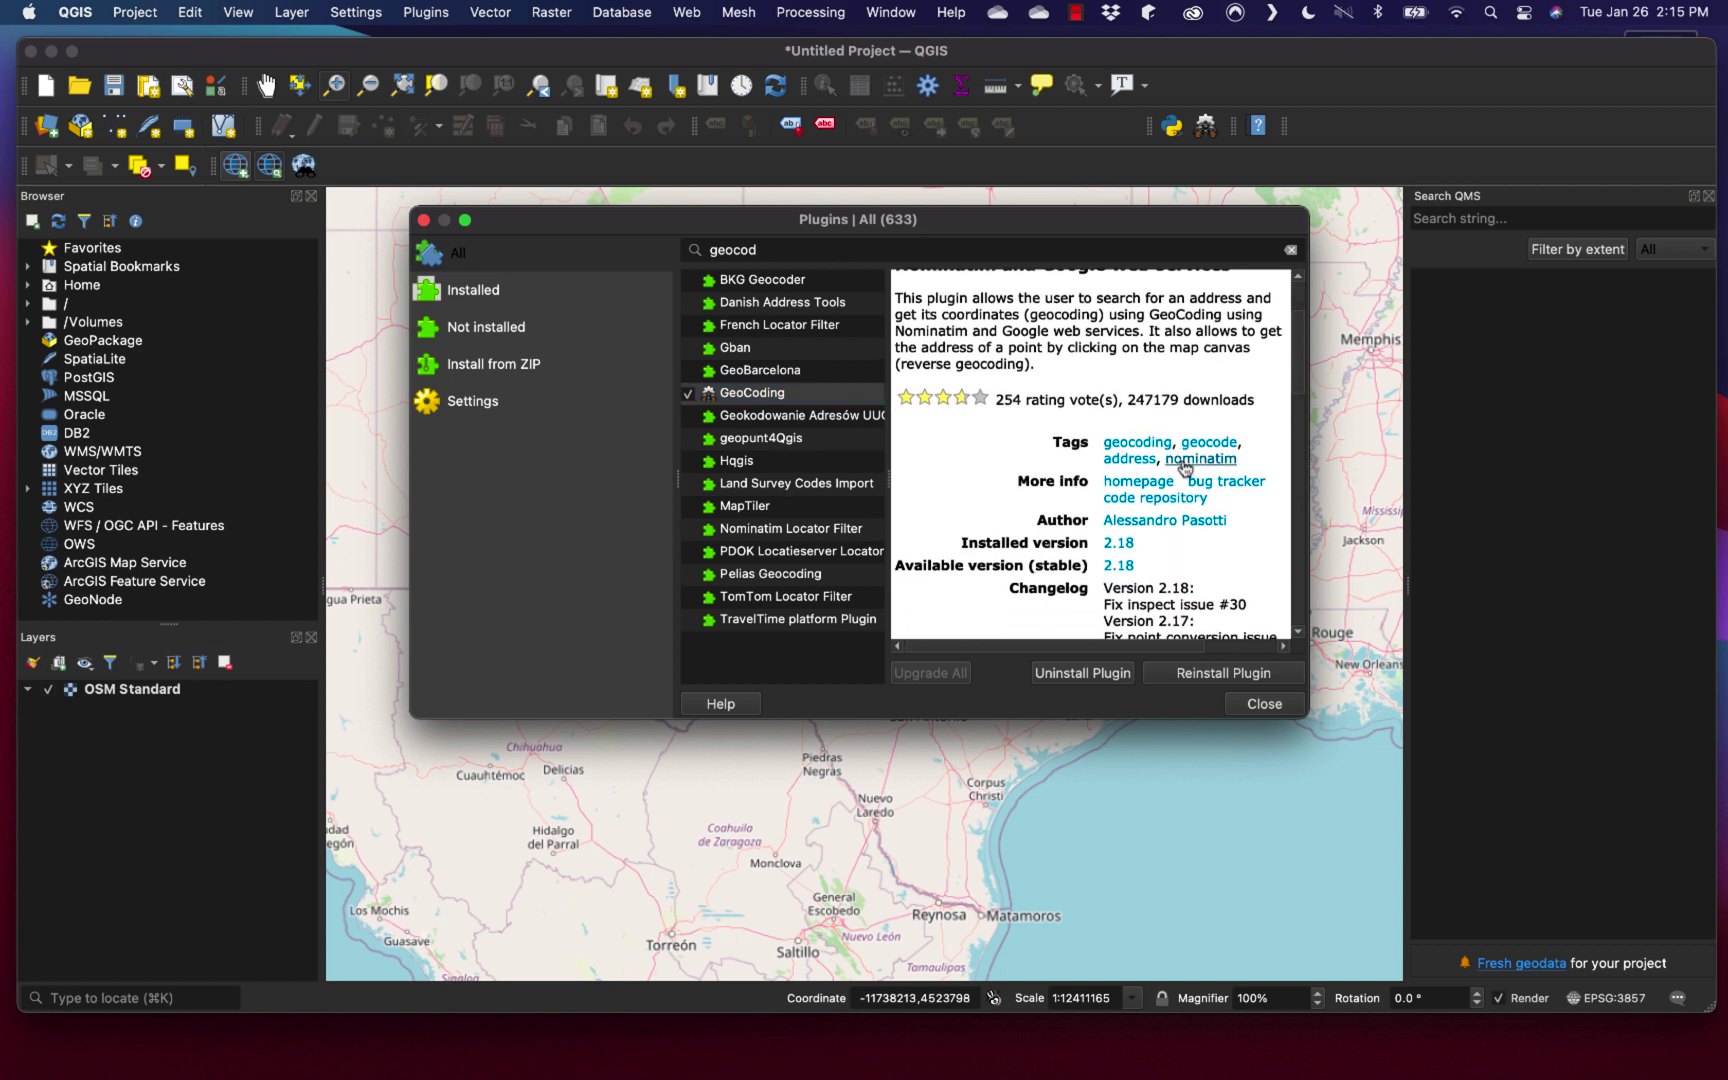
scroll(1185, 467, down, 2)
scroll(1185, 467, down, 2)
scroll(1185, 467, down, 1)
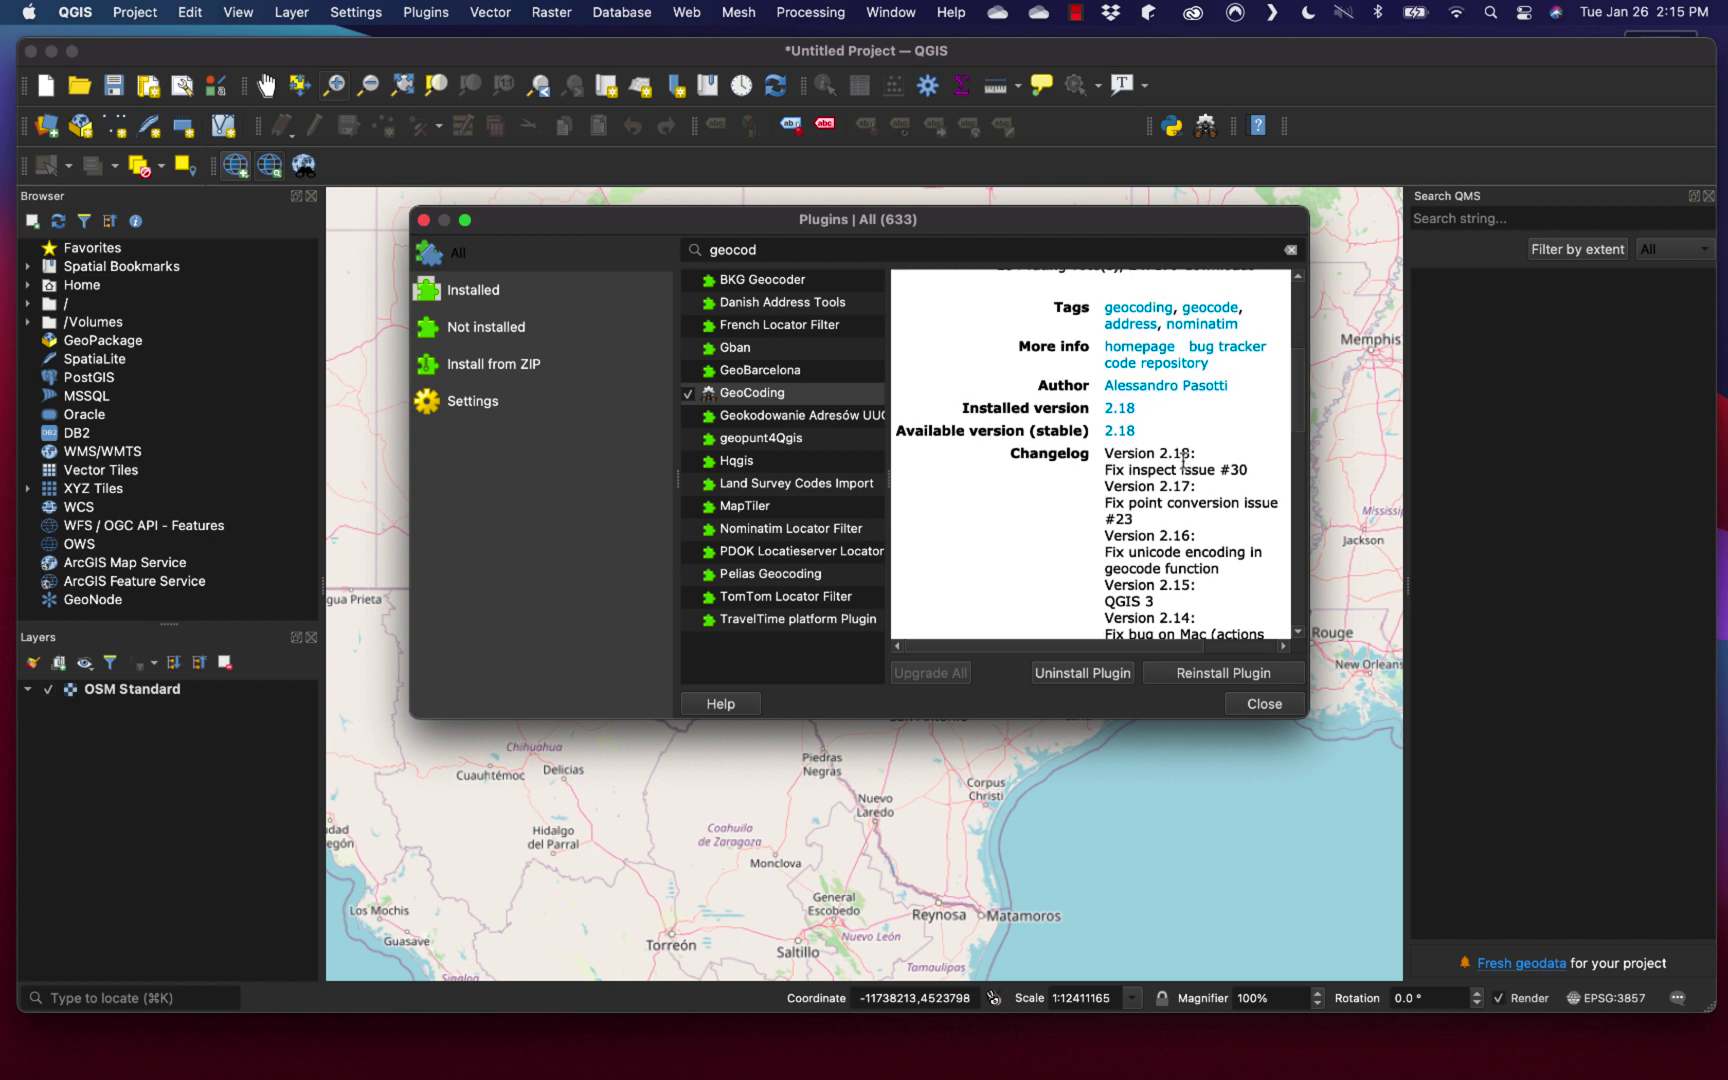
scroll(1185, 462, down, 1)
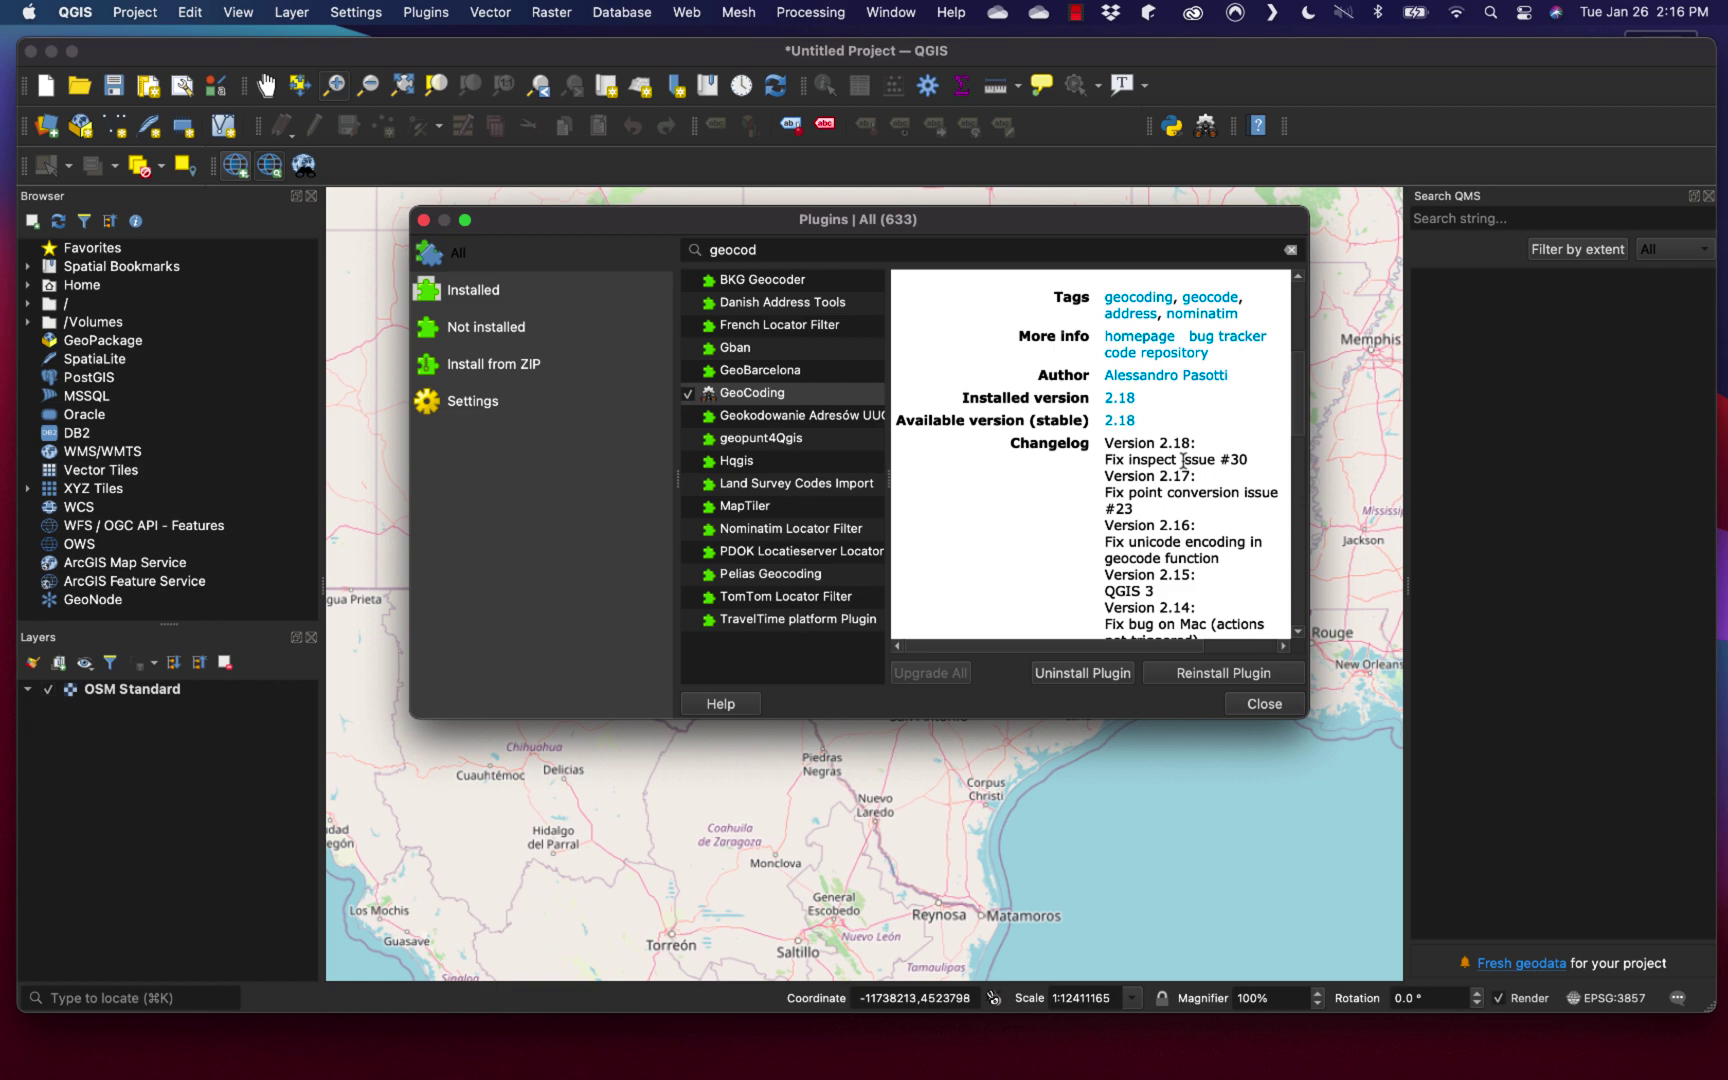
scroll(1185, 460, down, 10)
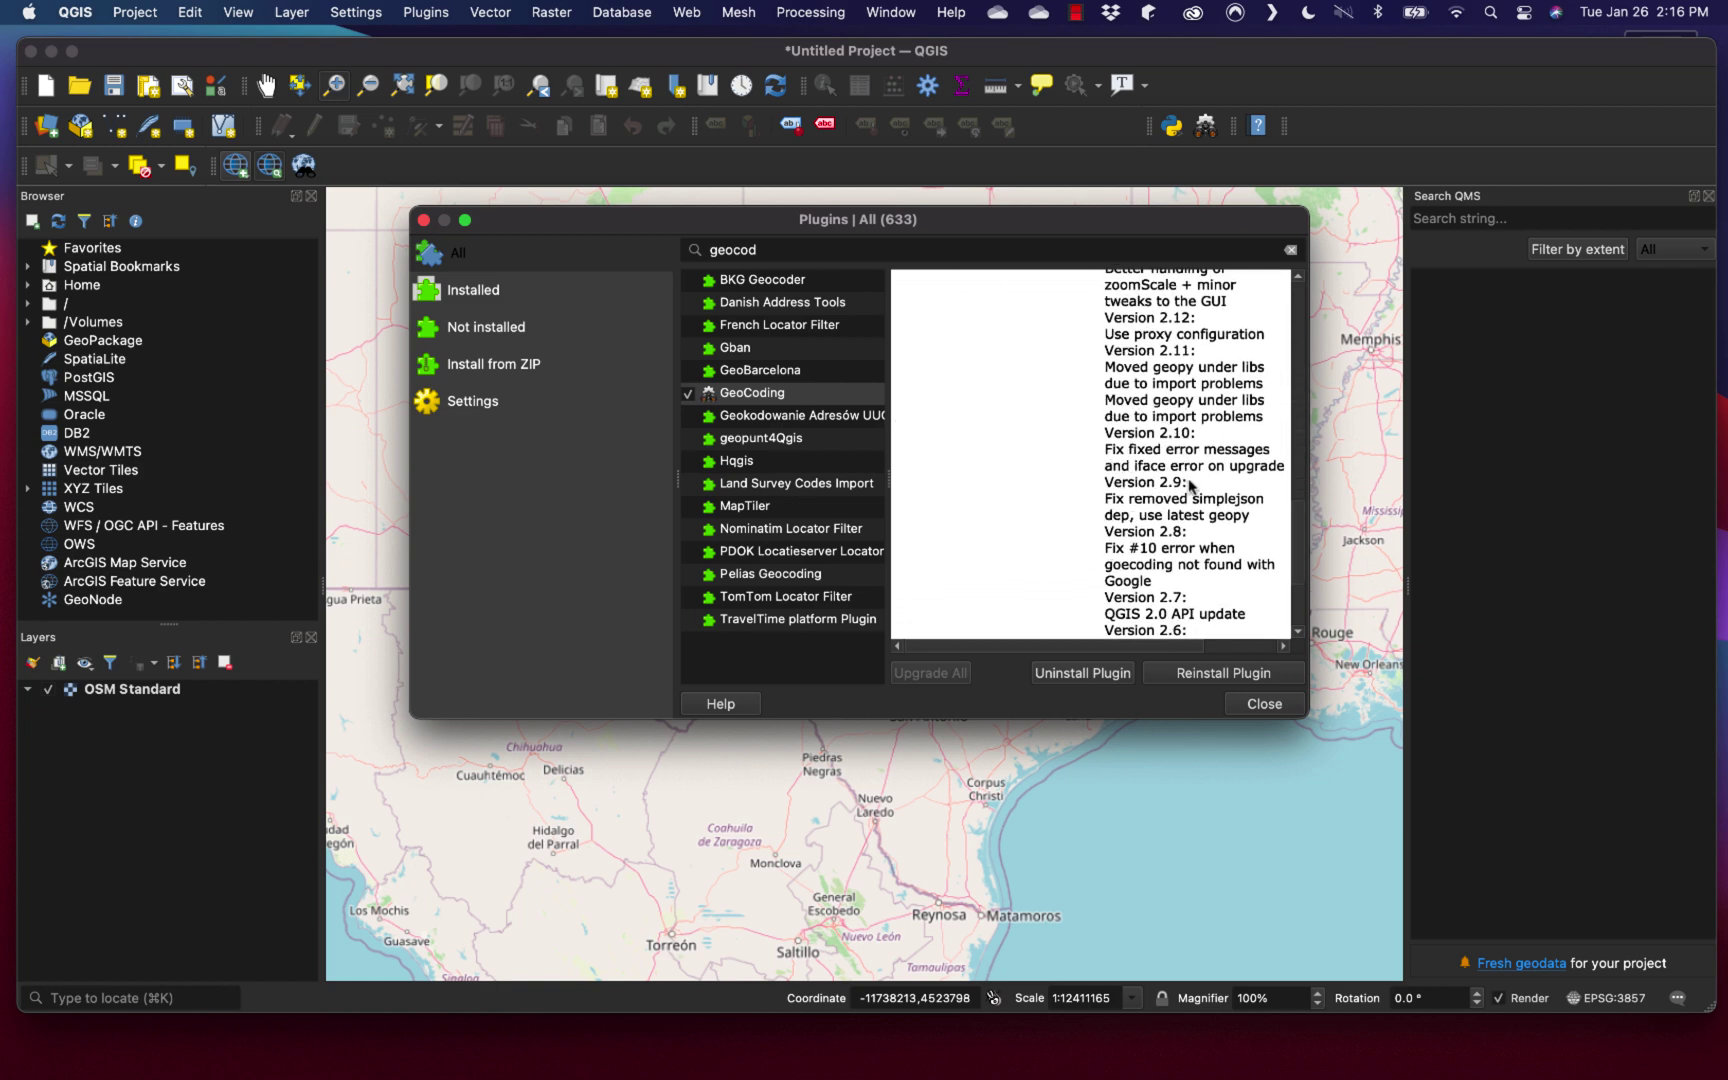
click(1268, 704)
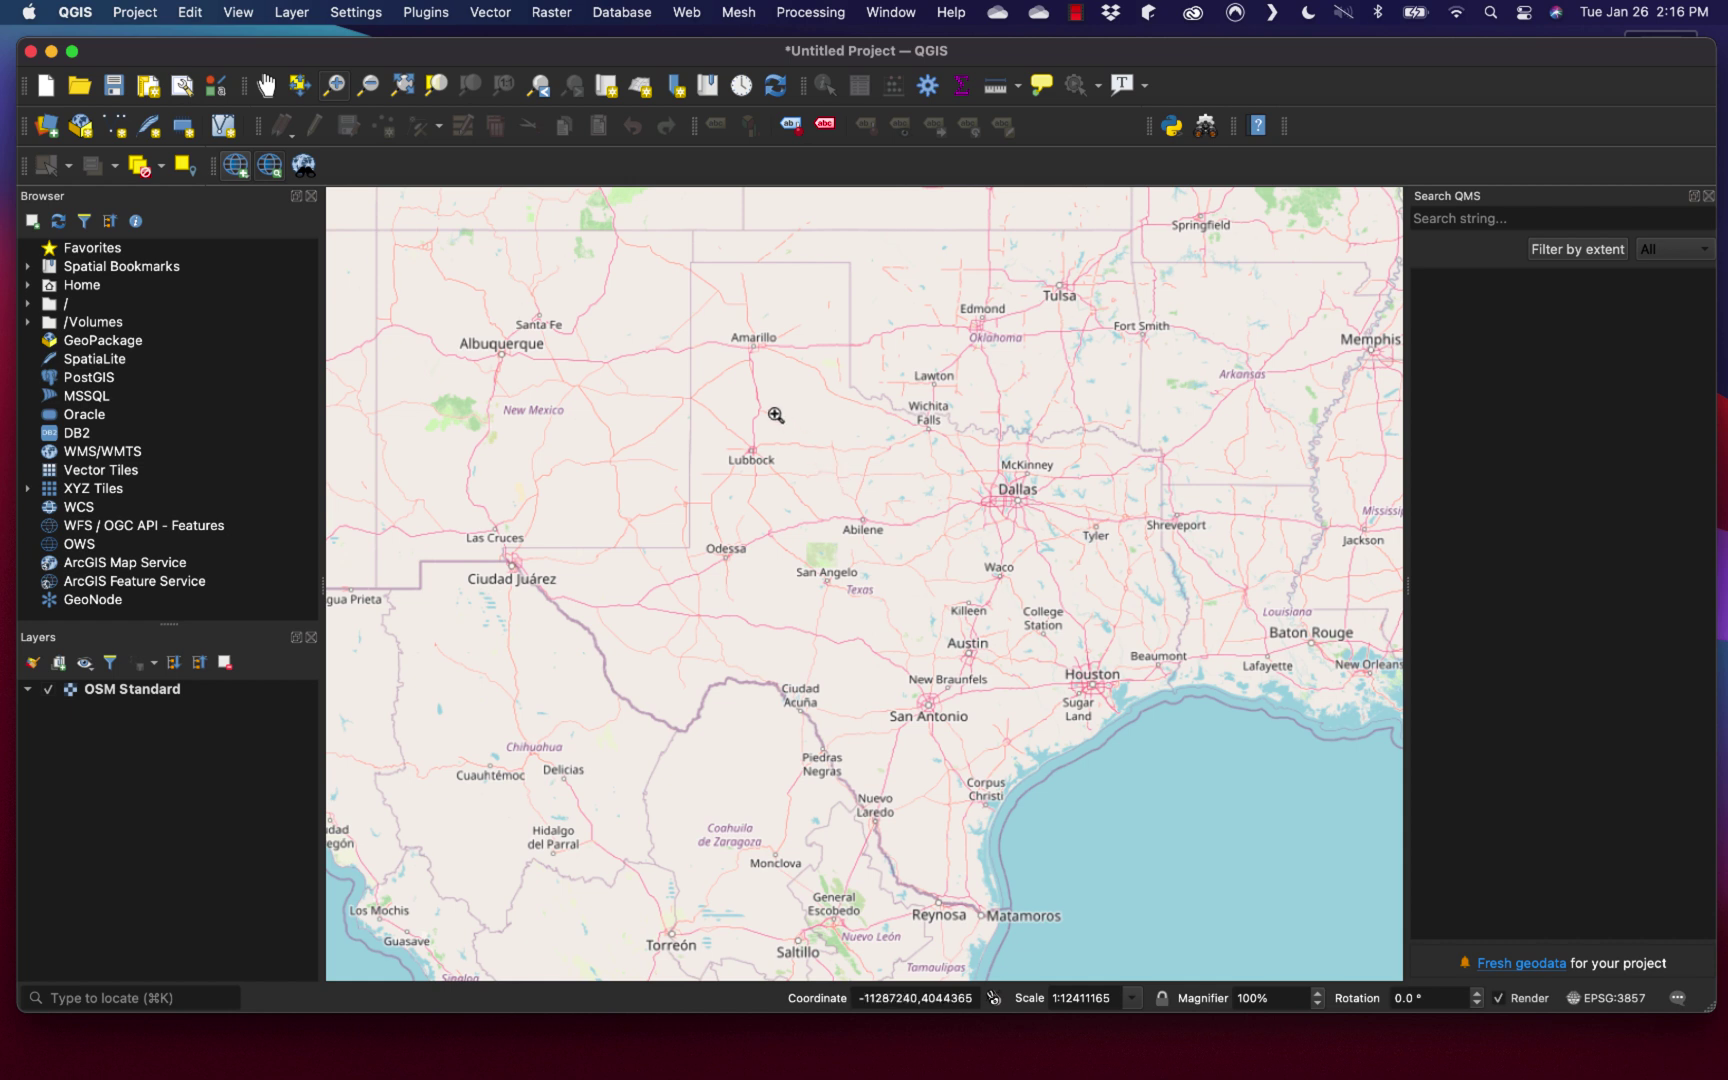
Geocode 'Austin' and choose Austin, Travis County, Texas, United States as the result.
click(427, 13)
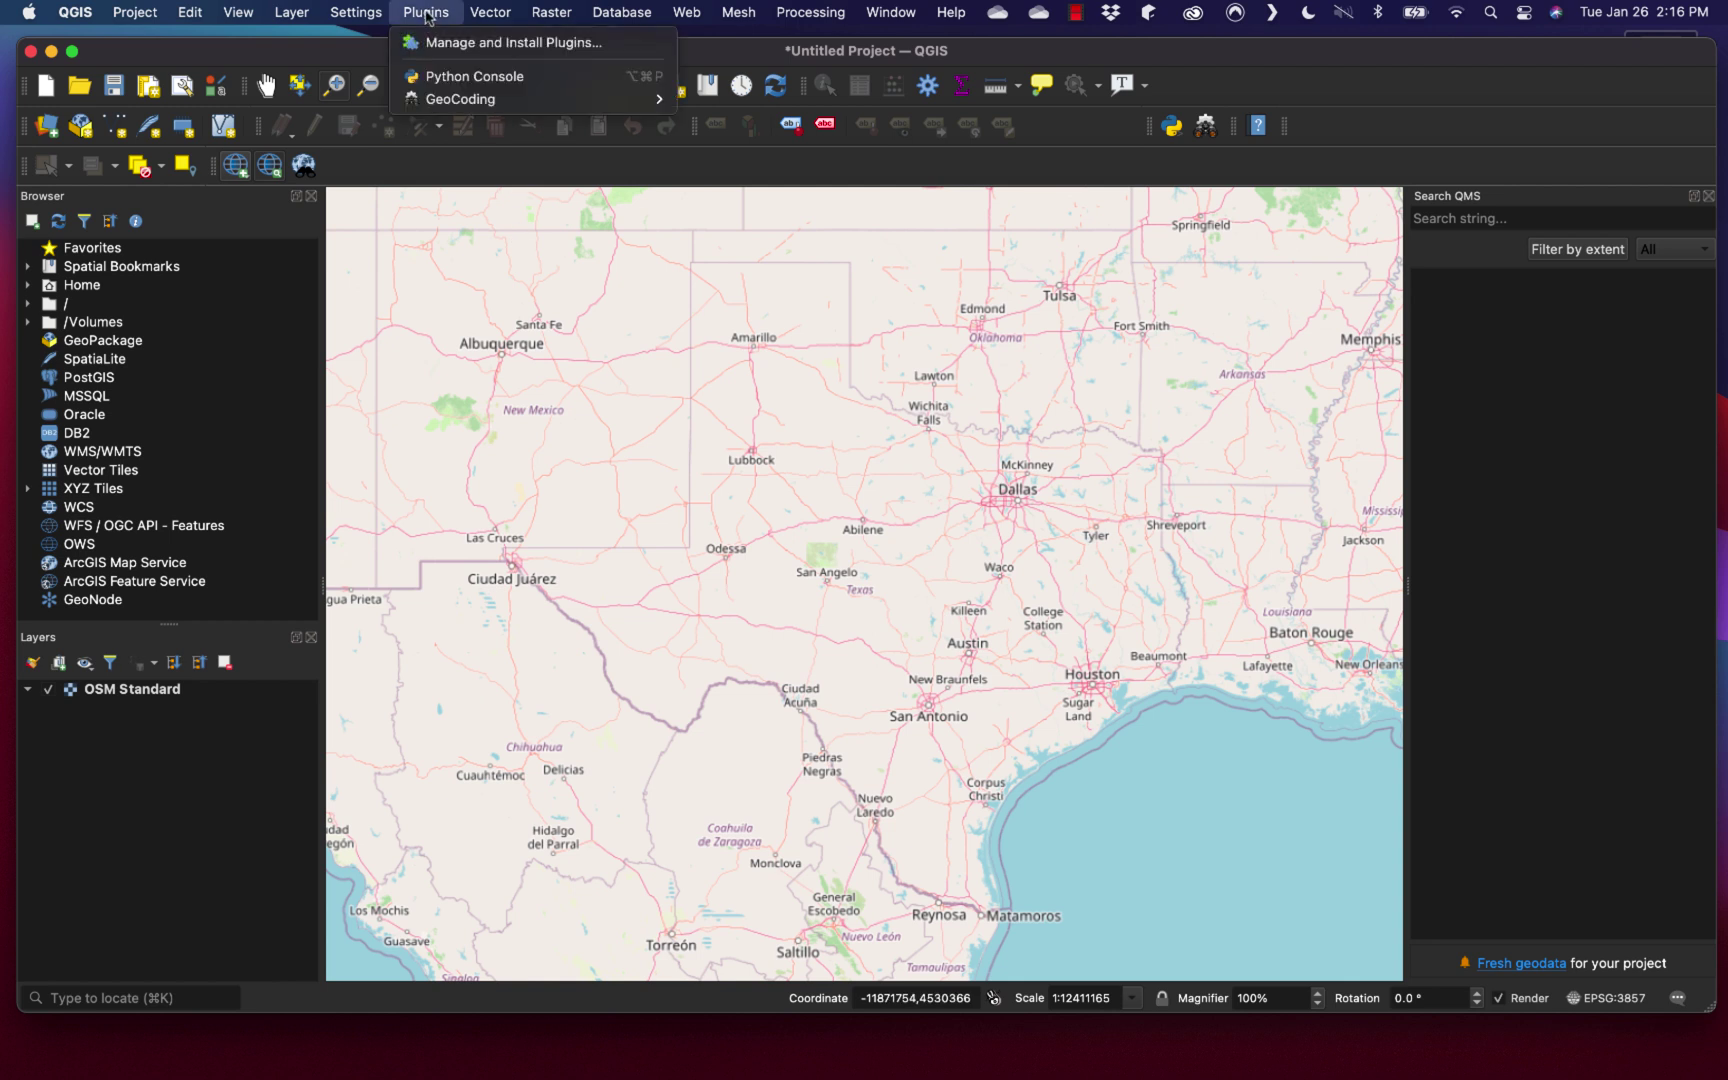
mouse_move(455, 100)
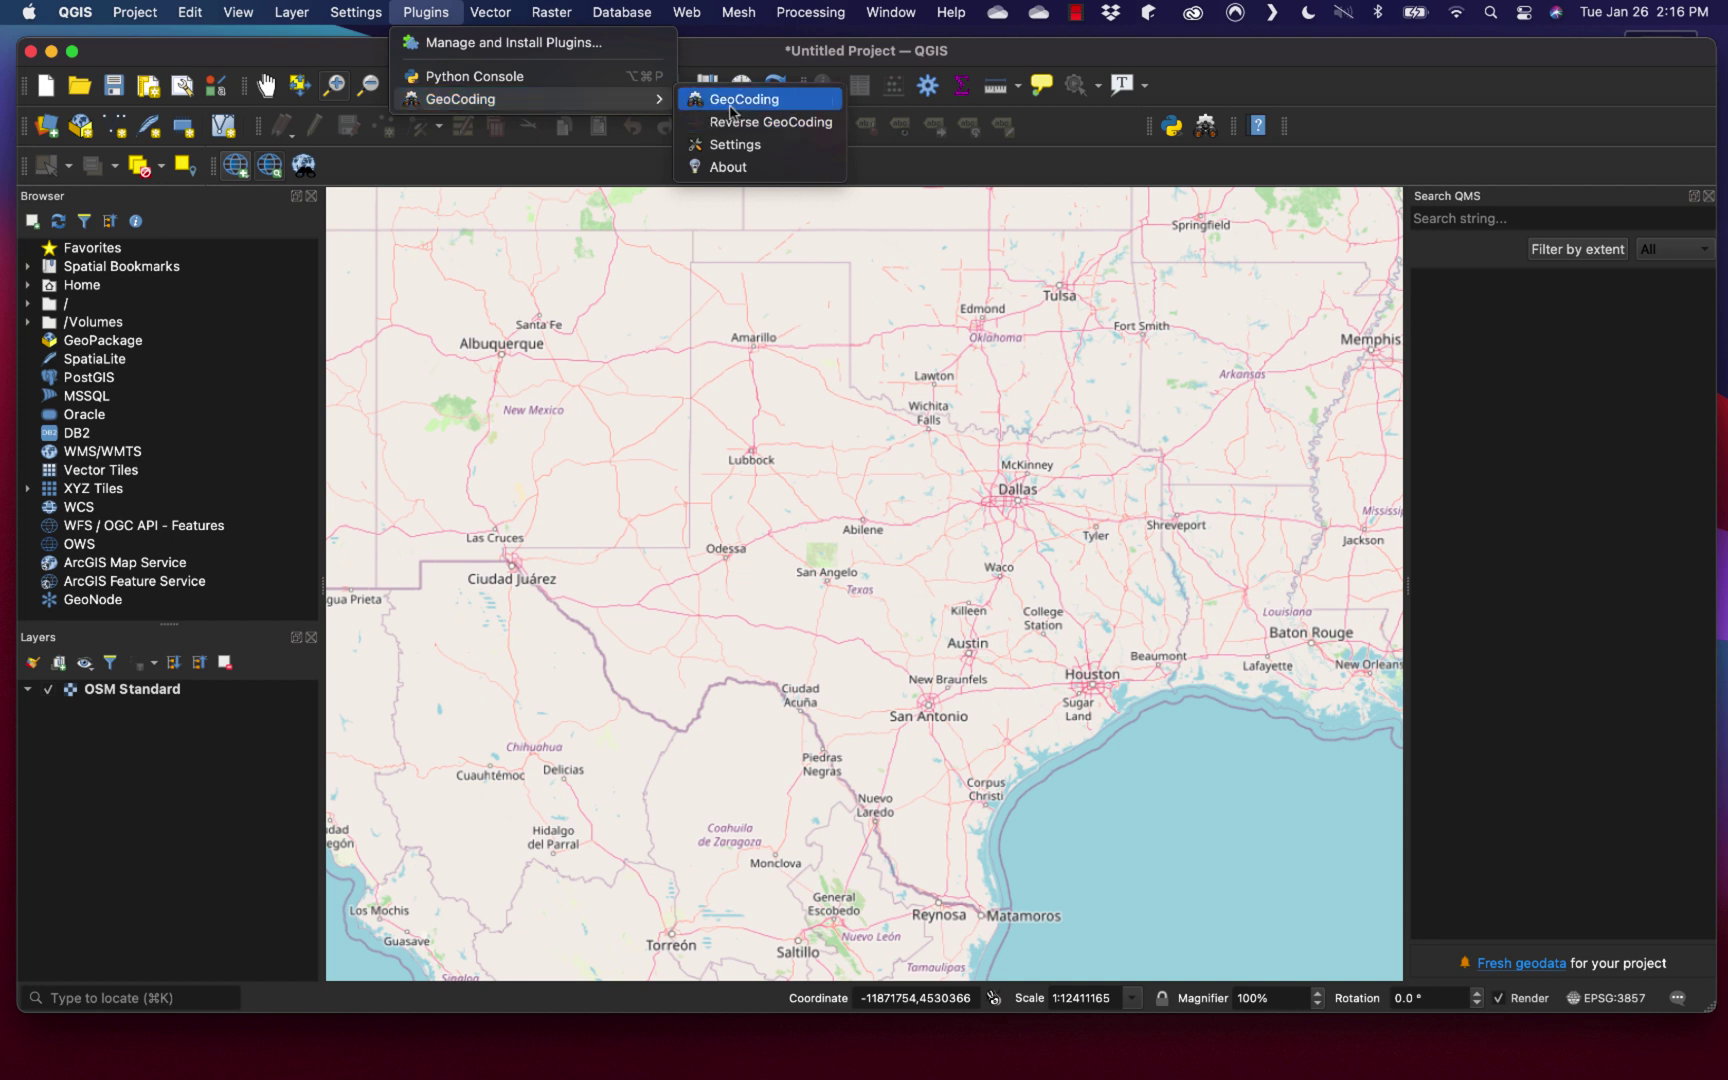
click(731, 104)
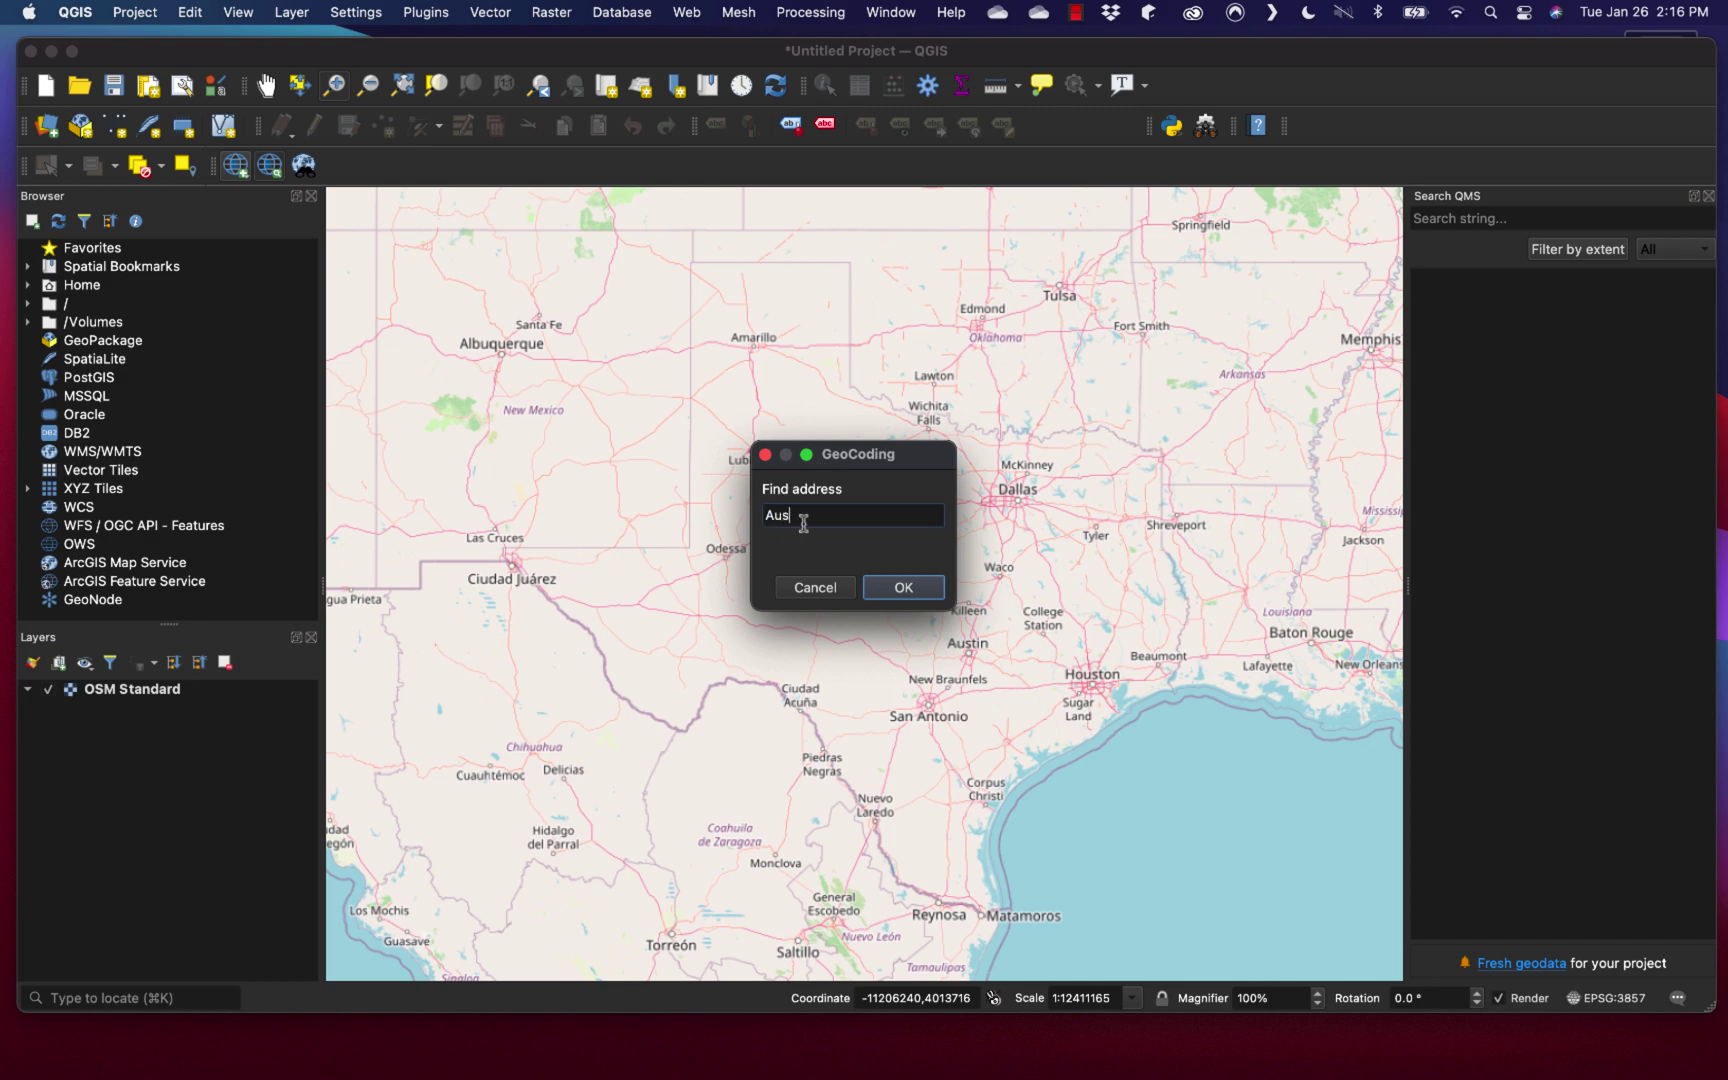
text(Austin,Texas)
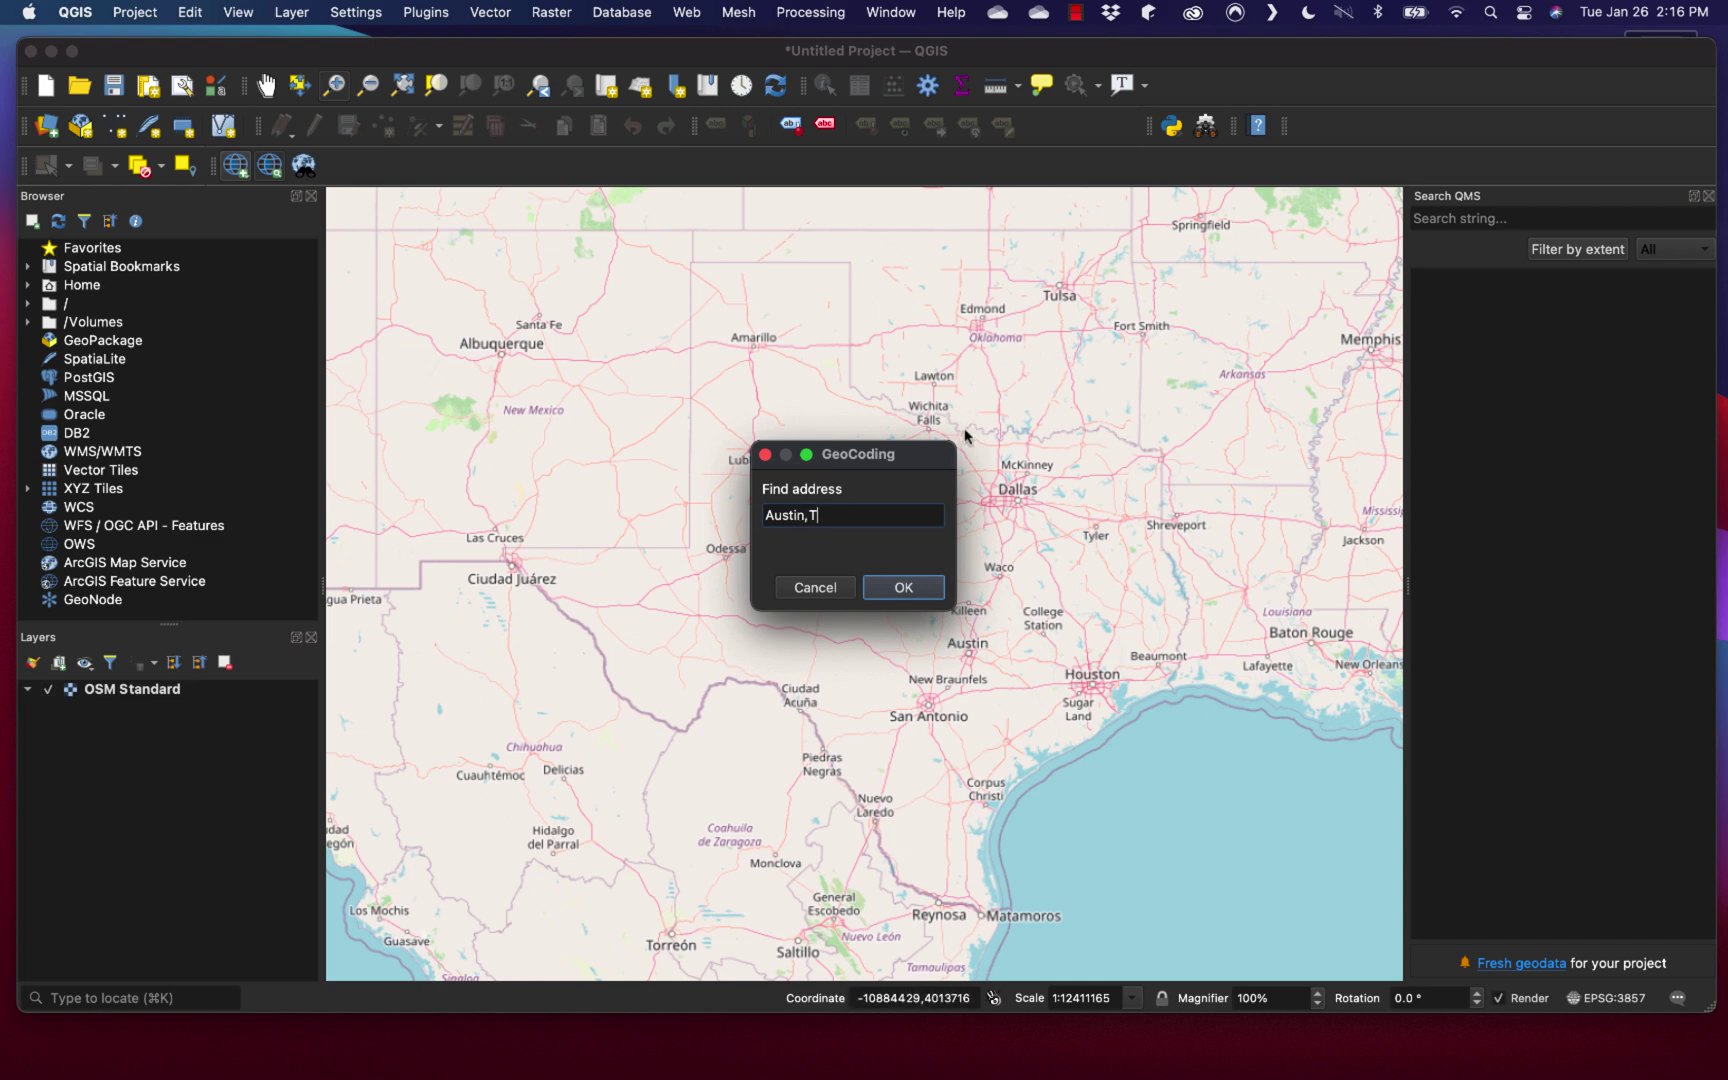
click(899, 590)
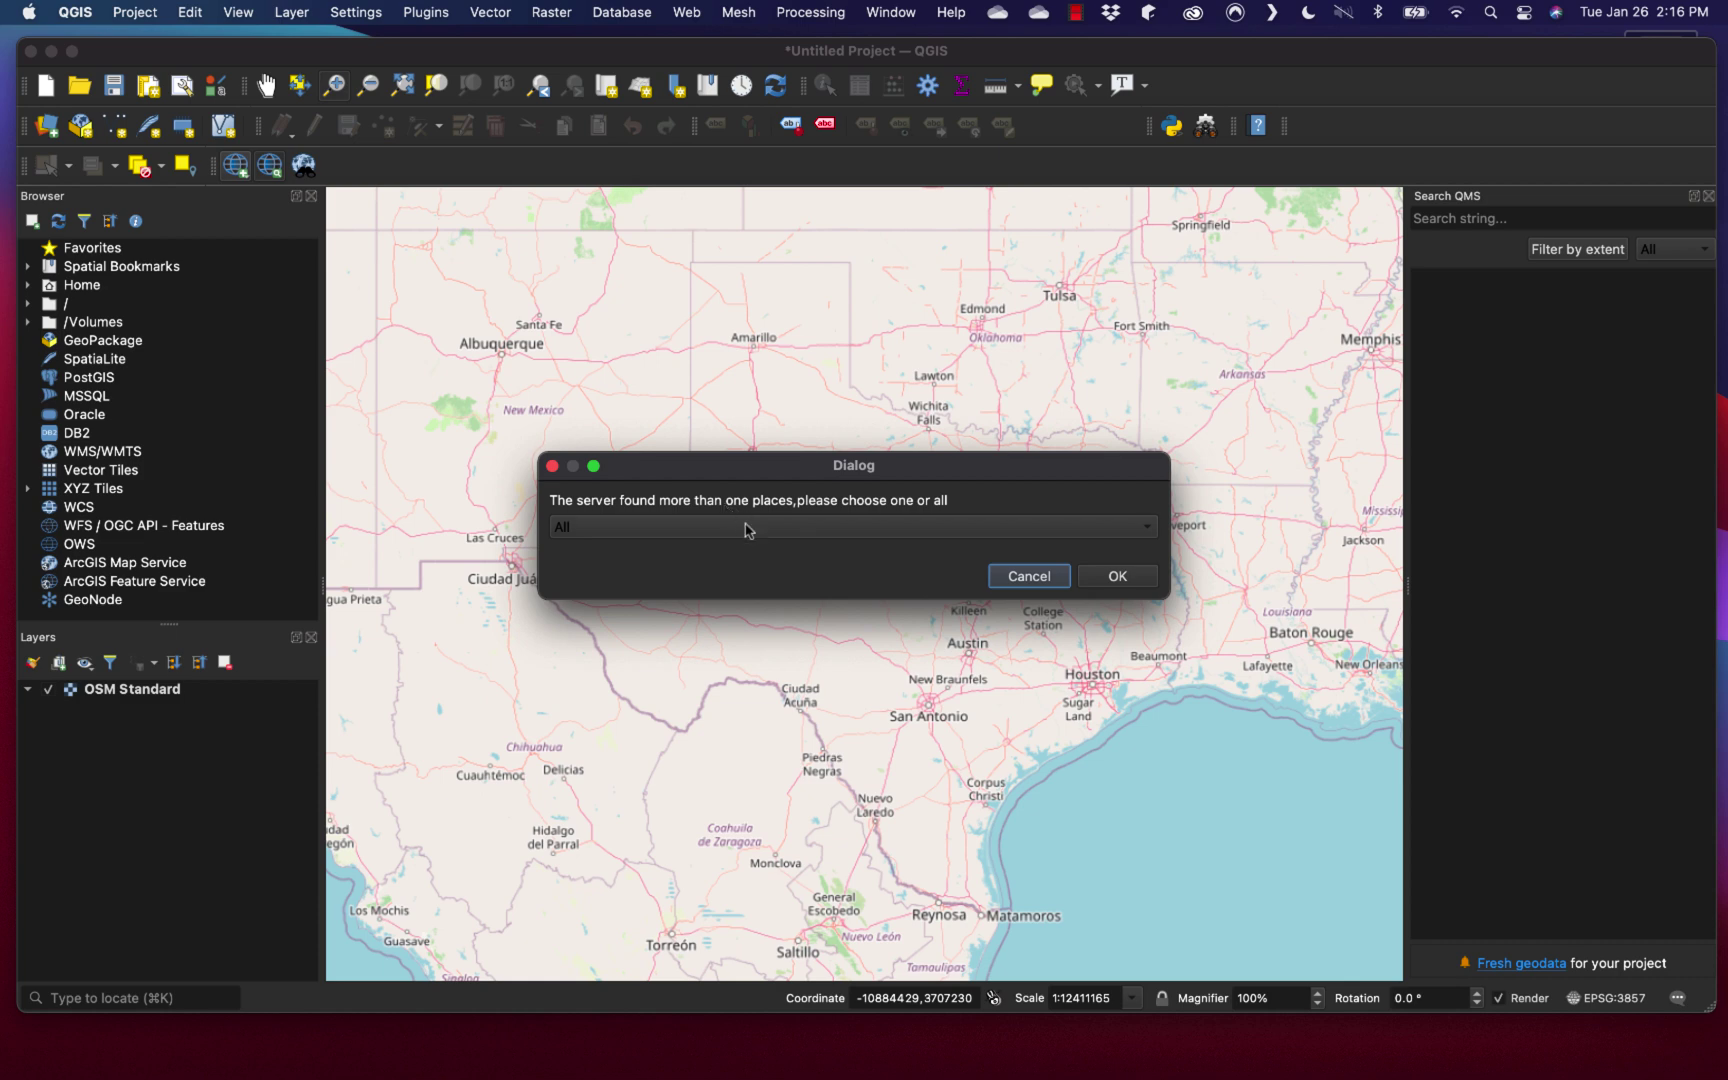
click(745, 530)
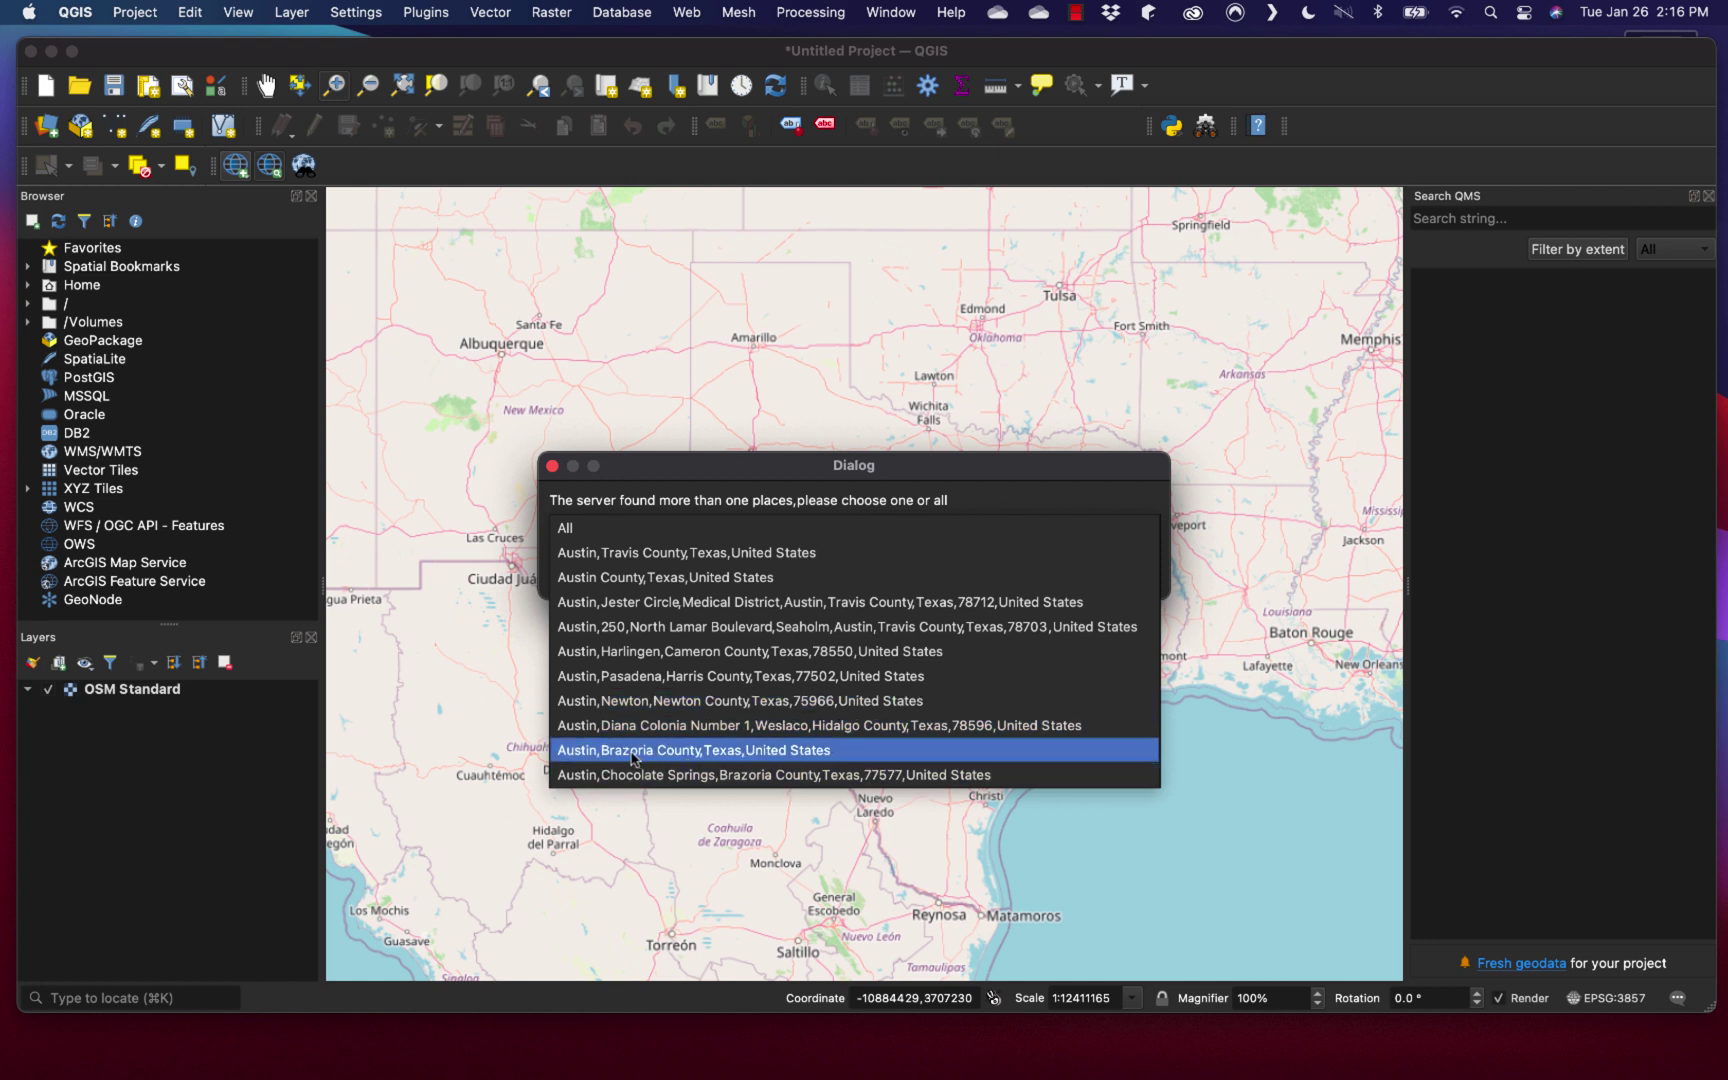
click(670, 563)
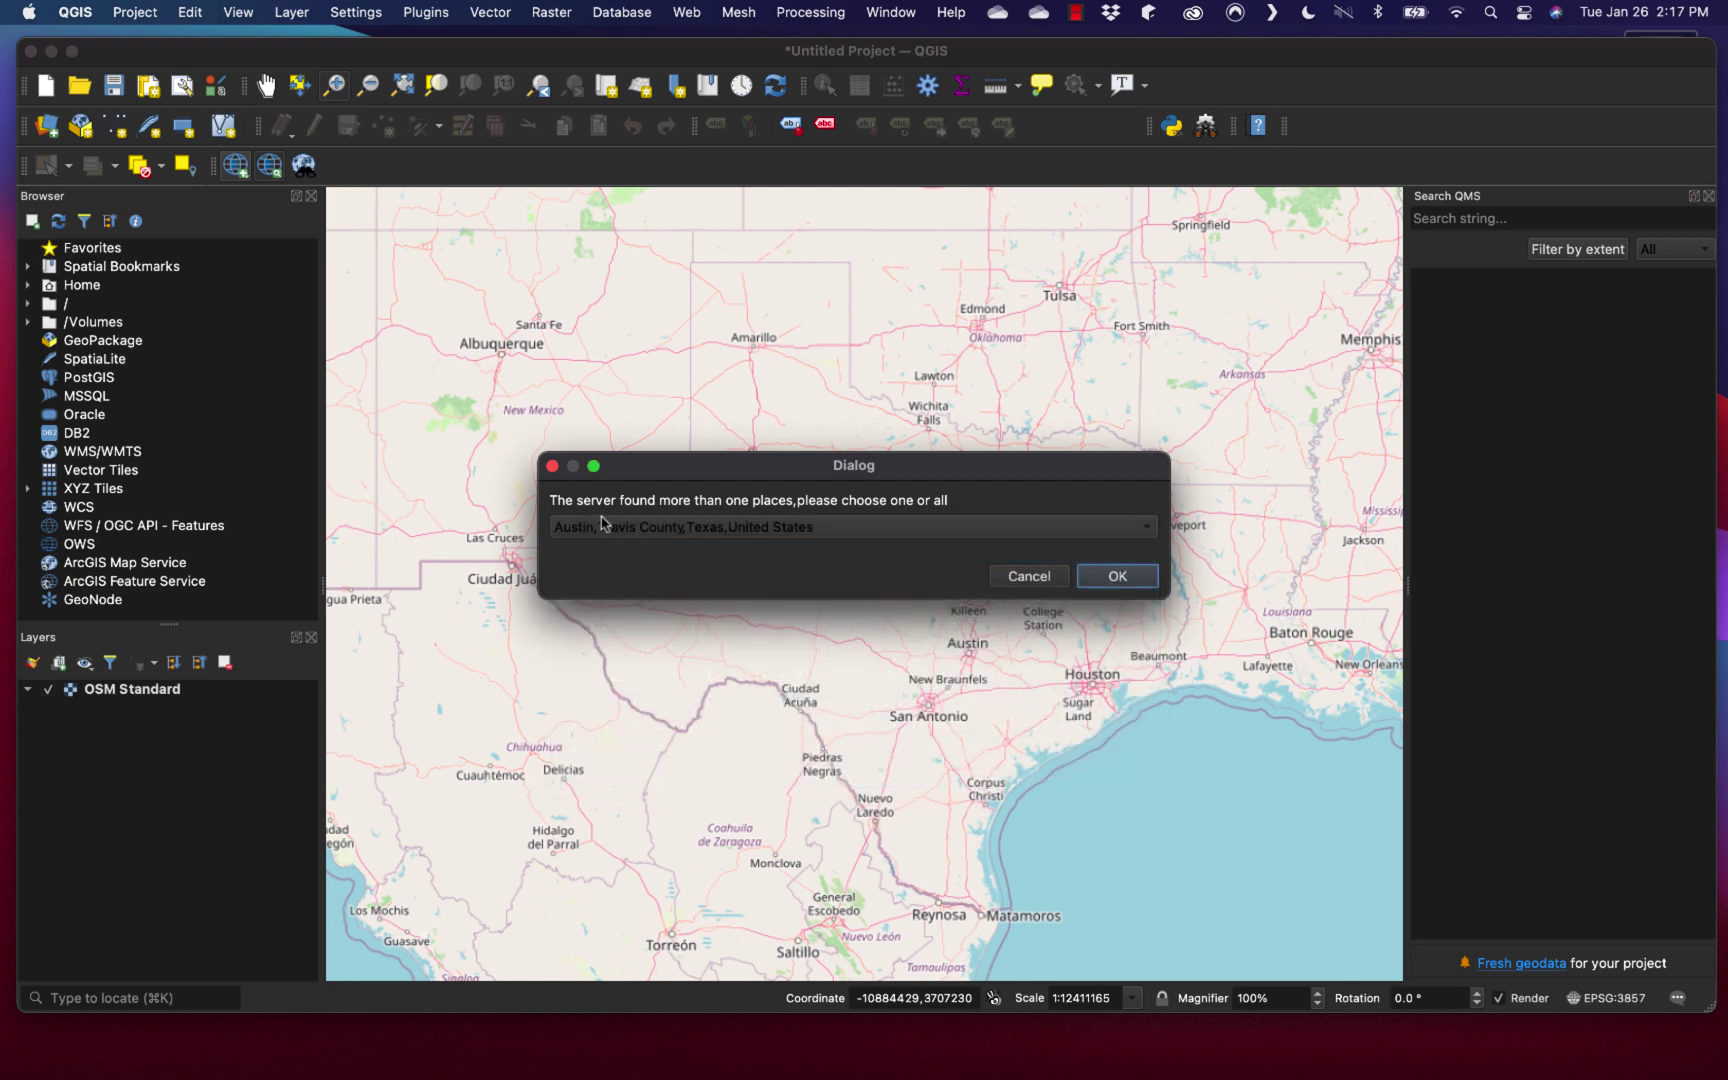
click(1116, 578)
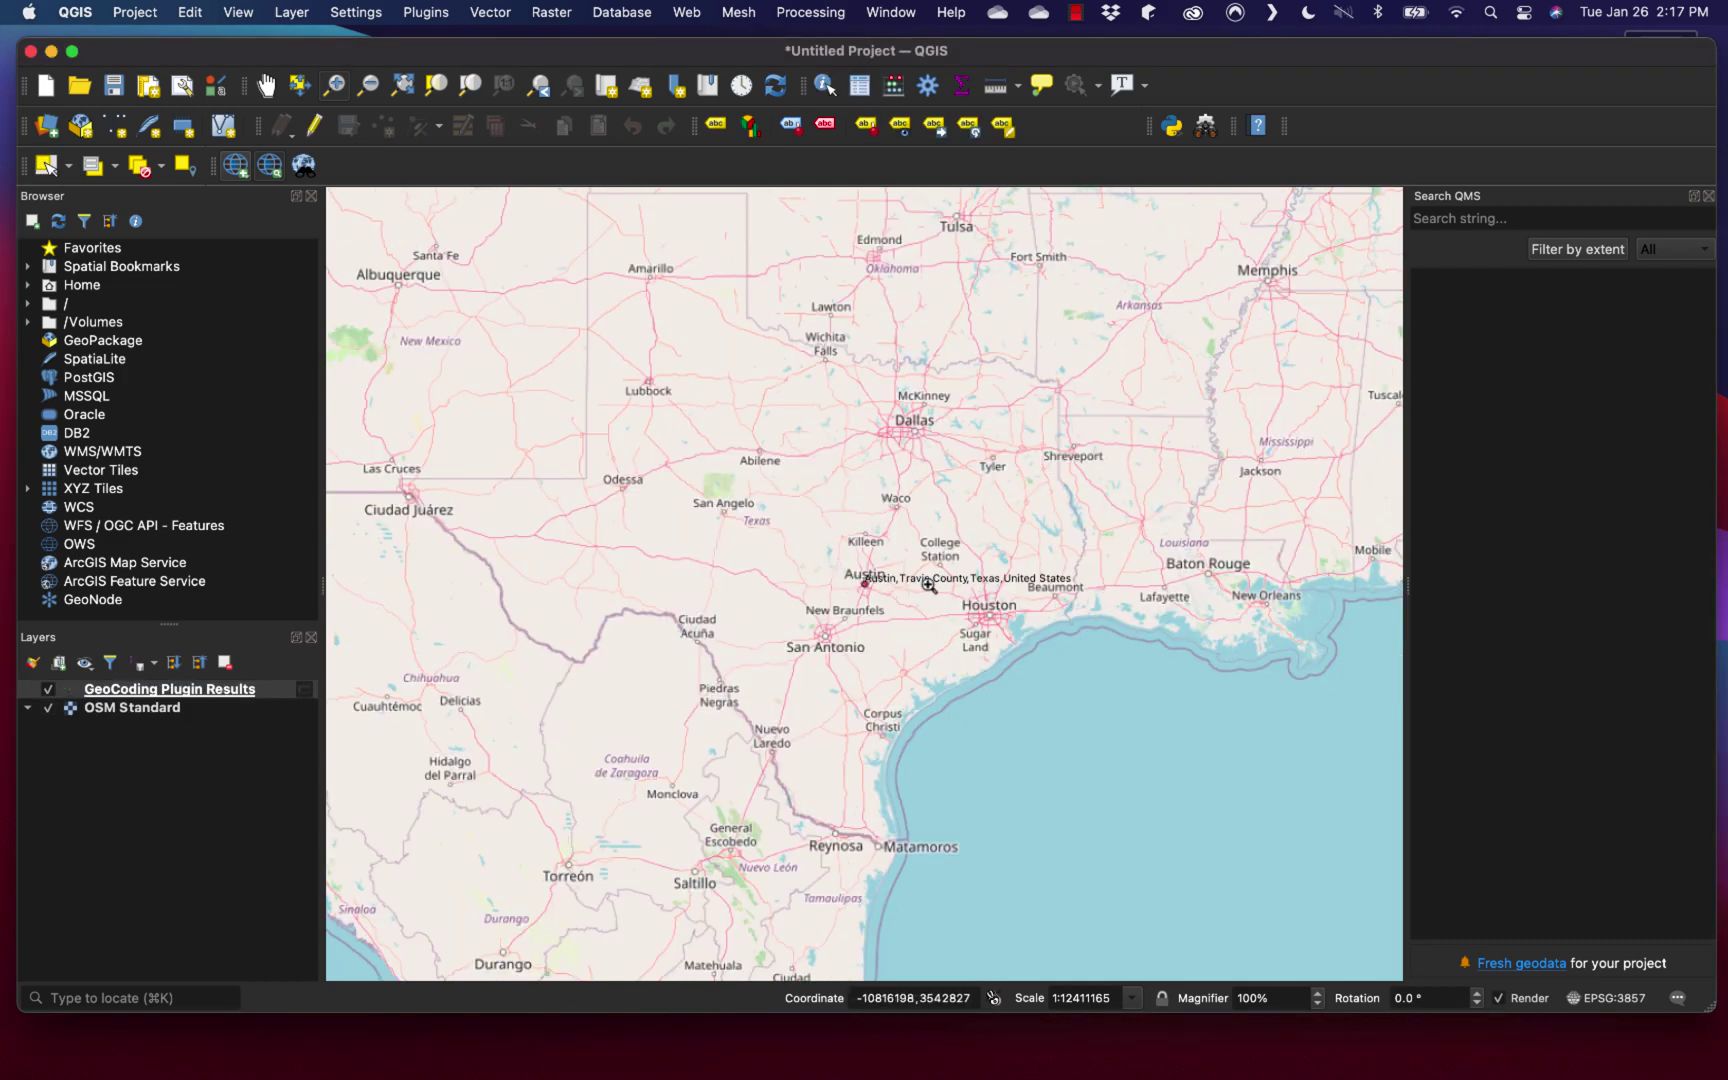
Zoom in twice toward Austin and select the GeoCoding Plugin Results layer.
drag(804, 522, 1099, 648)
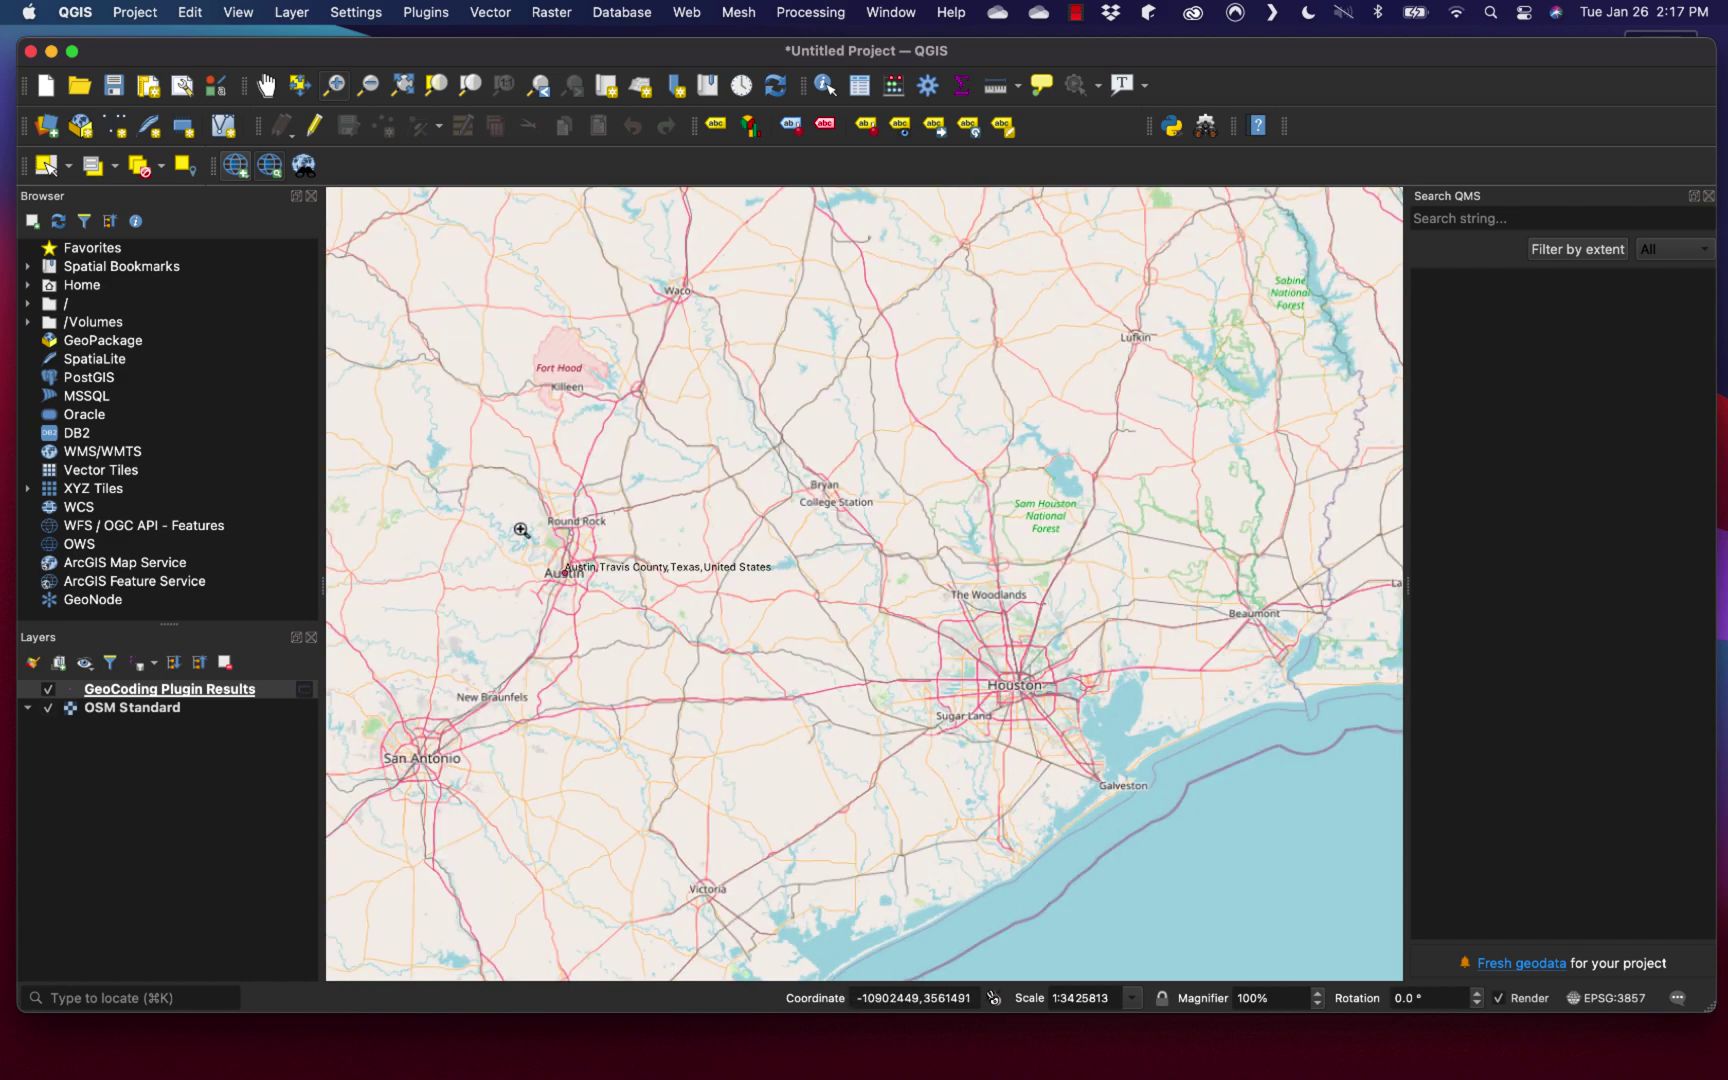
drag(501, 512, 627, 638)
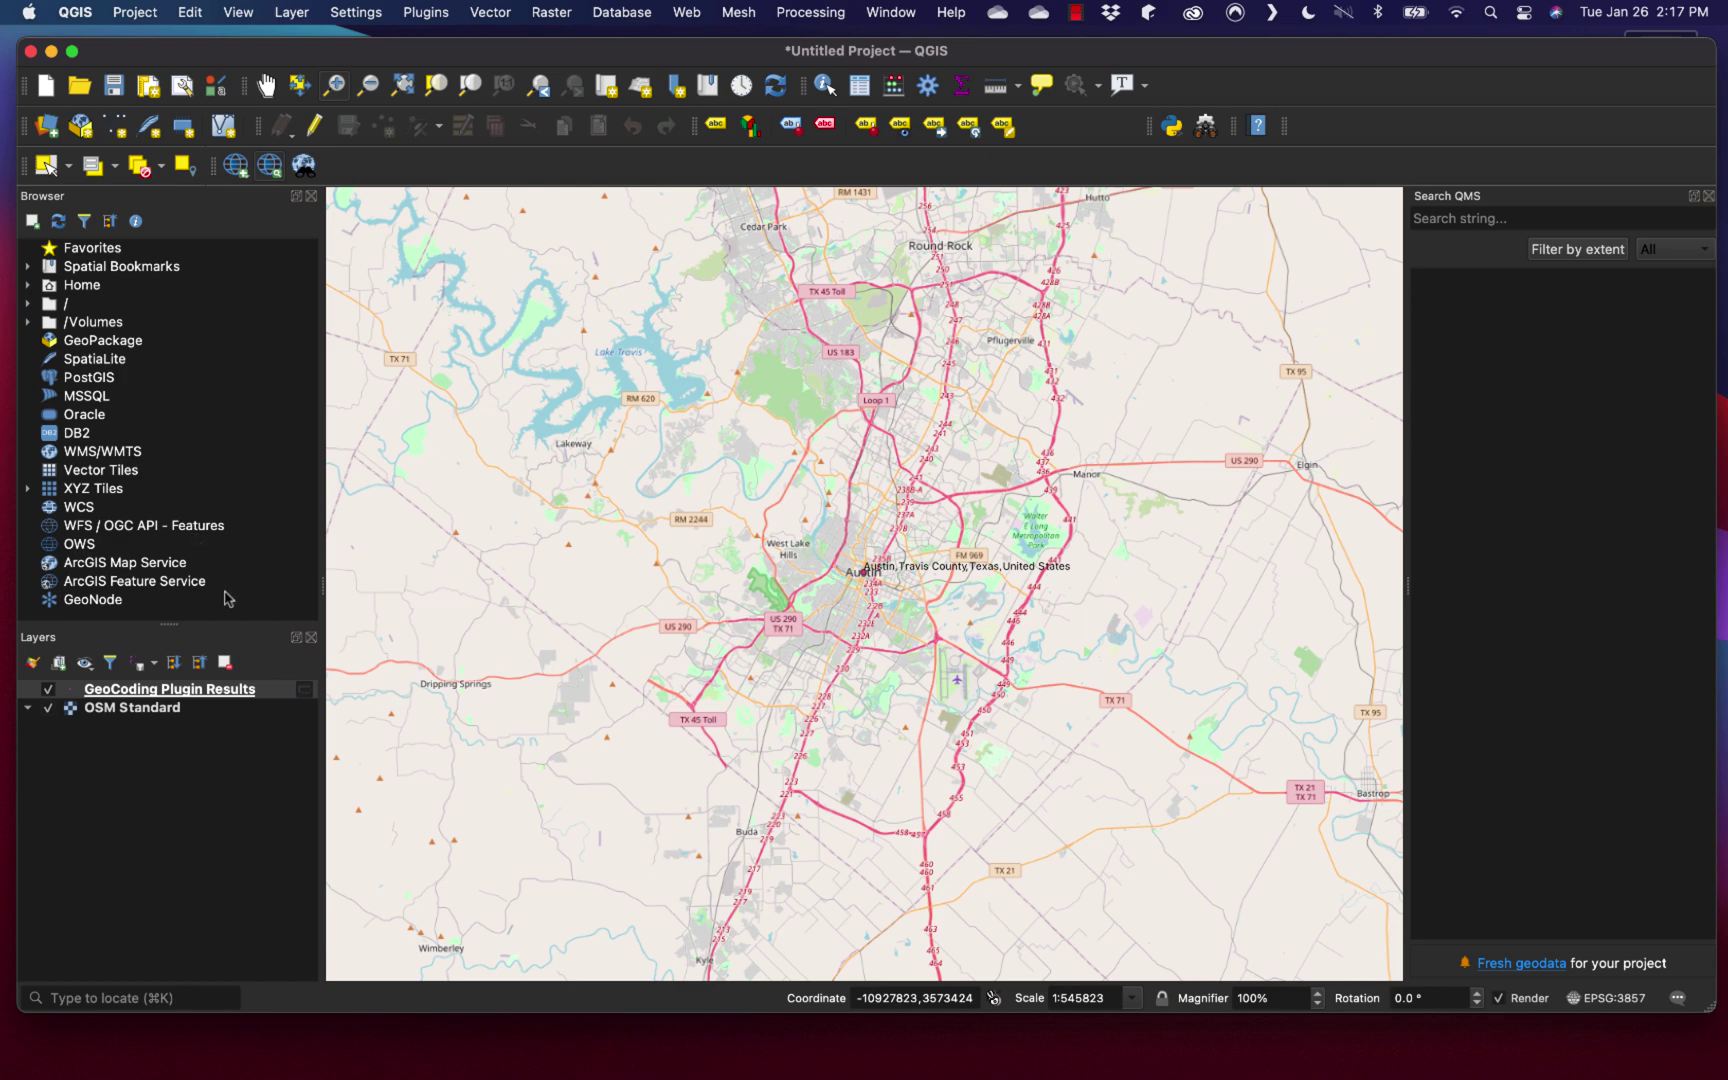
click(166, 692)
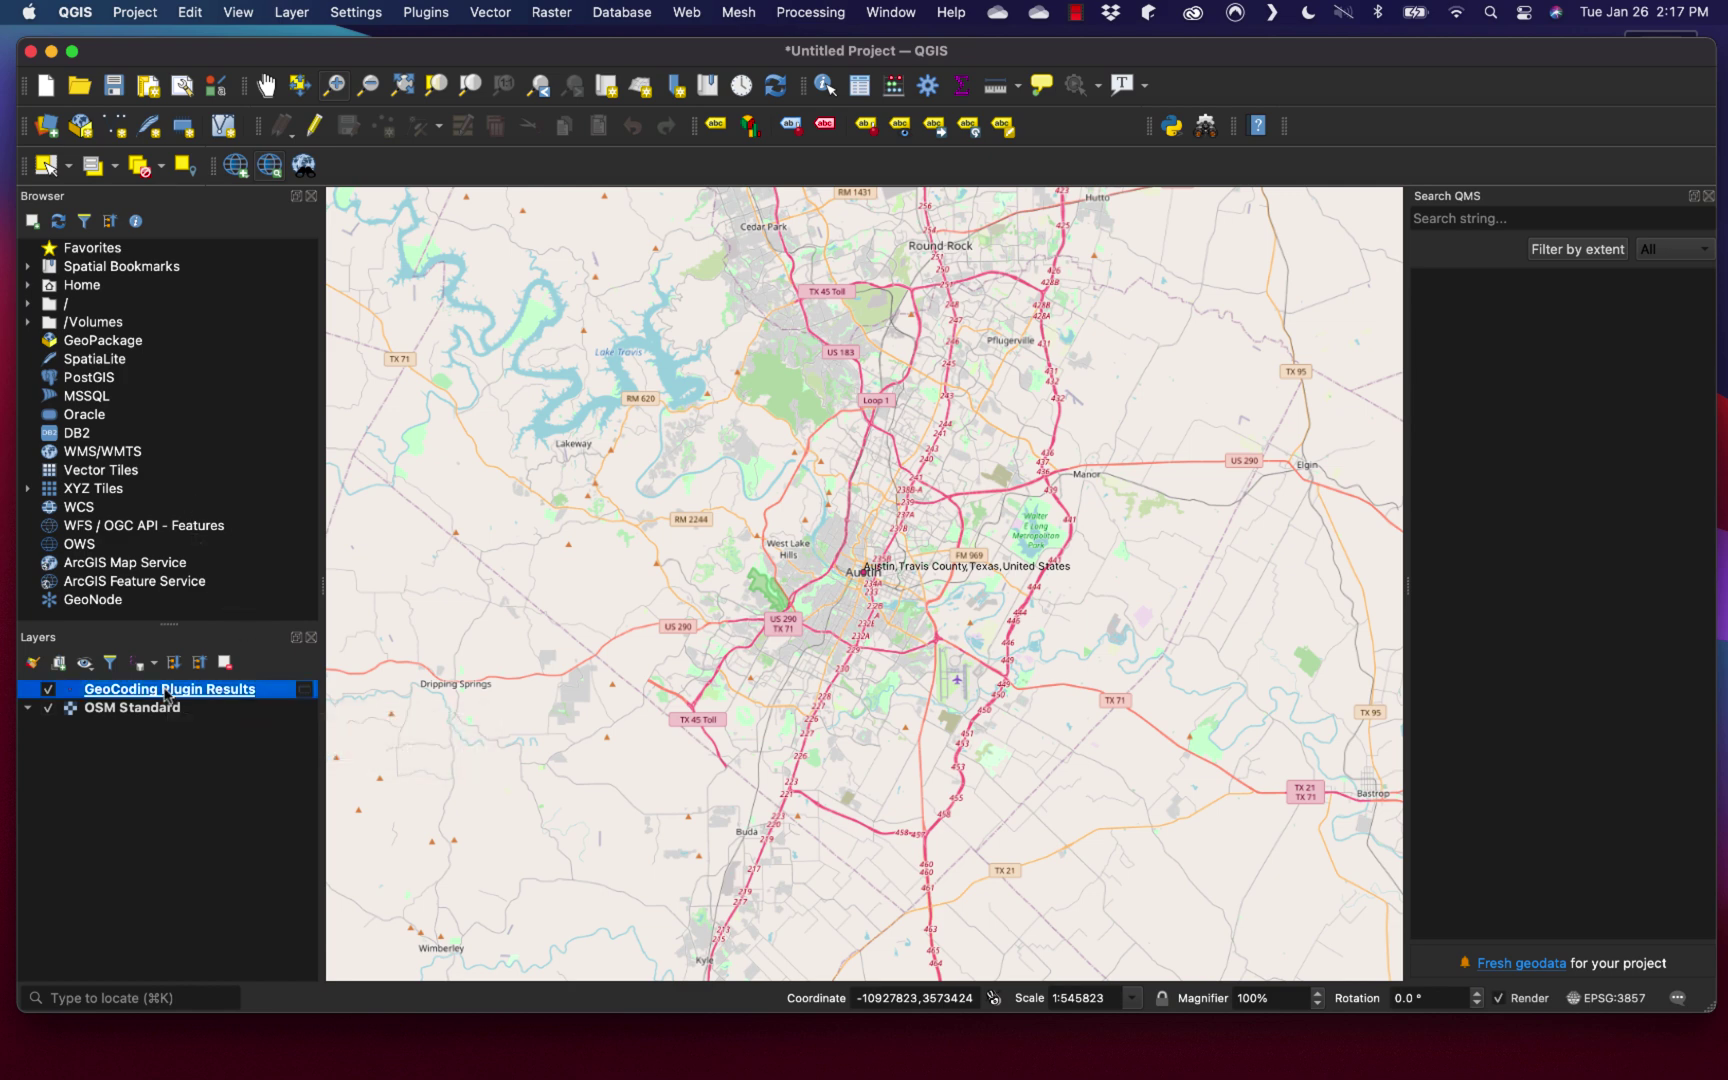
Style the geocoded point with the 'dot green' symbol at size 6.4 mm.
double_click(217, 692)
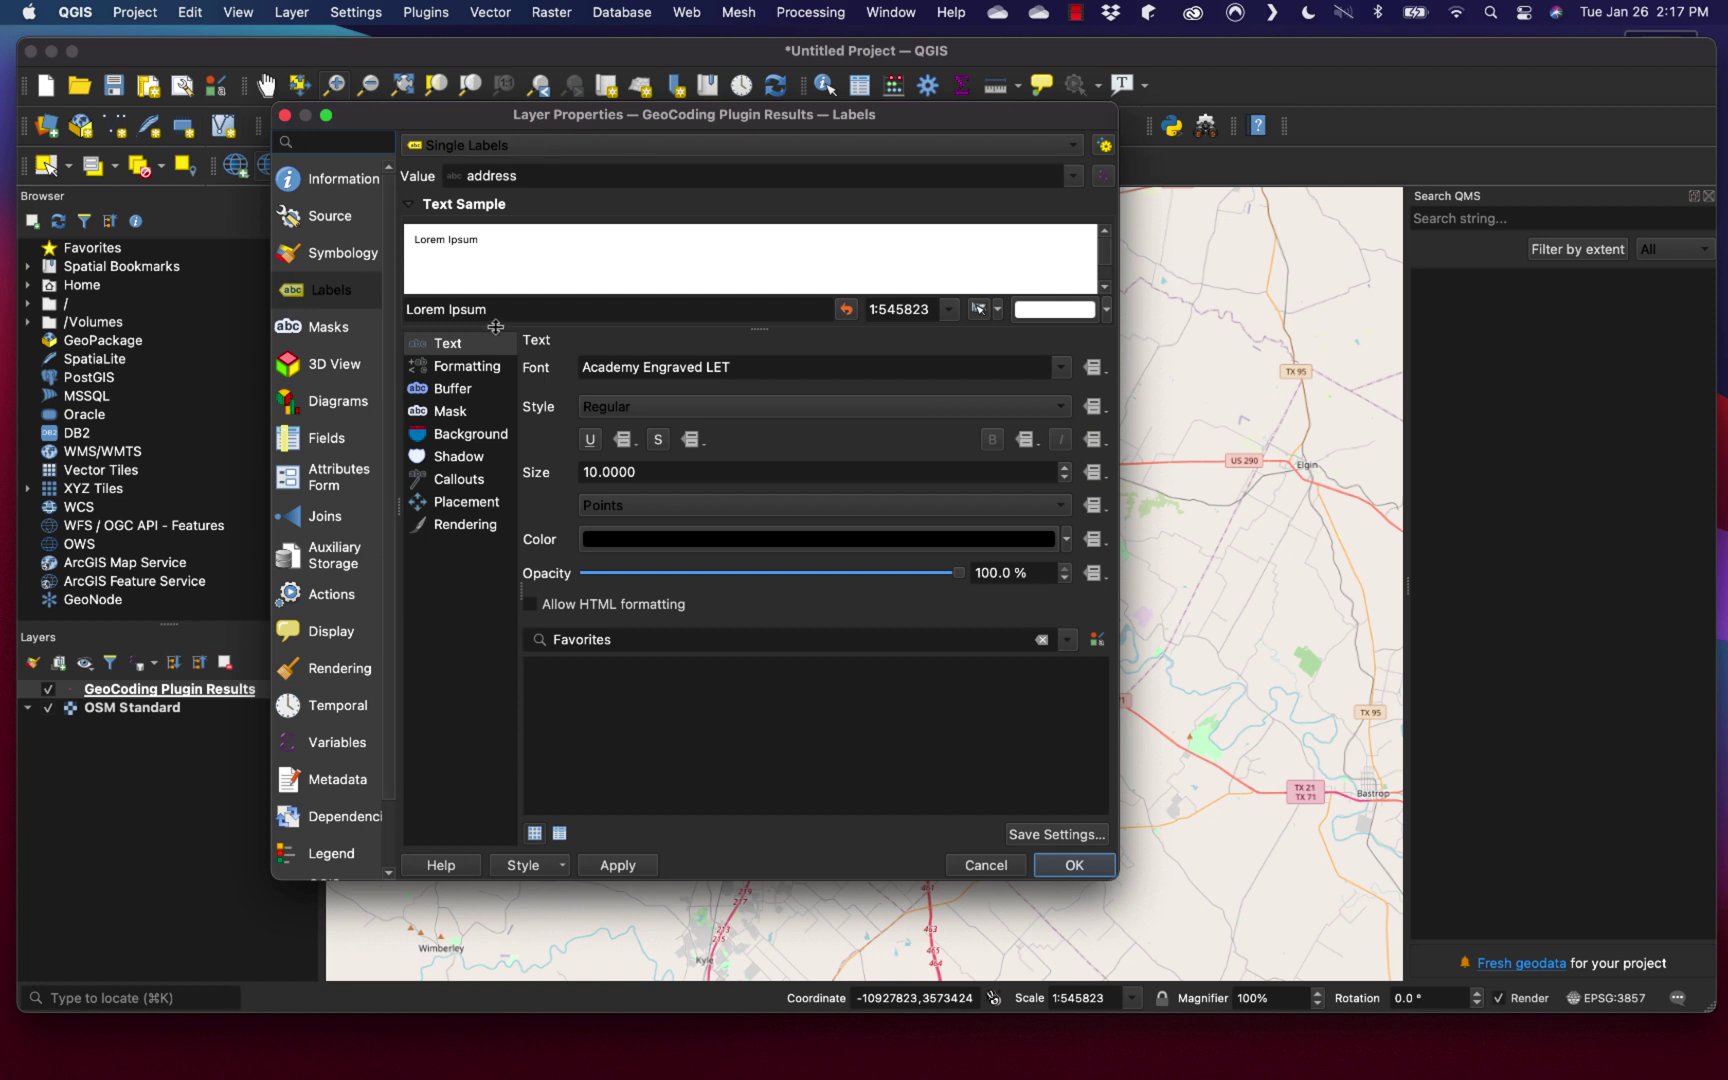
click(357, 256)
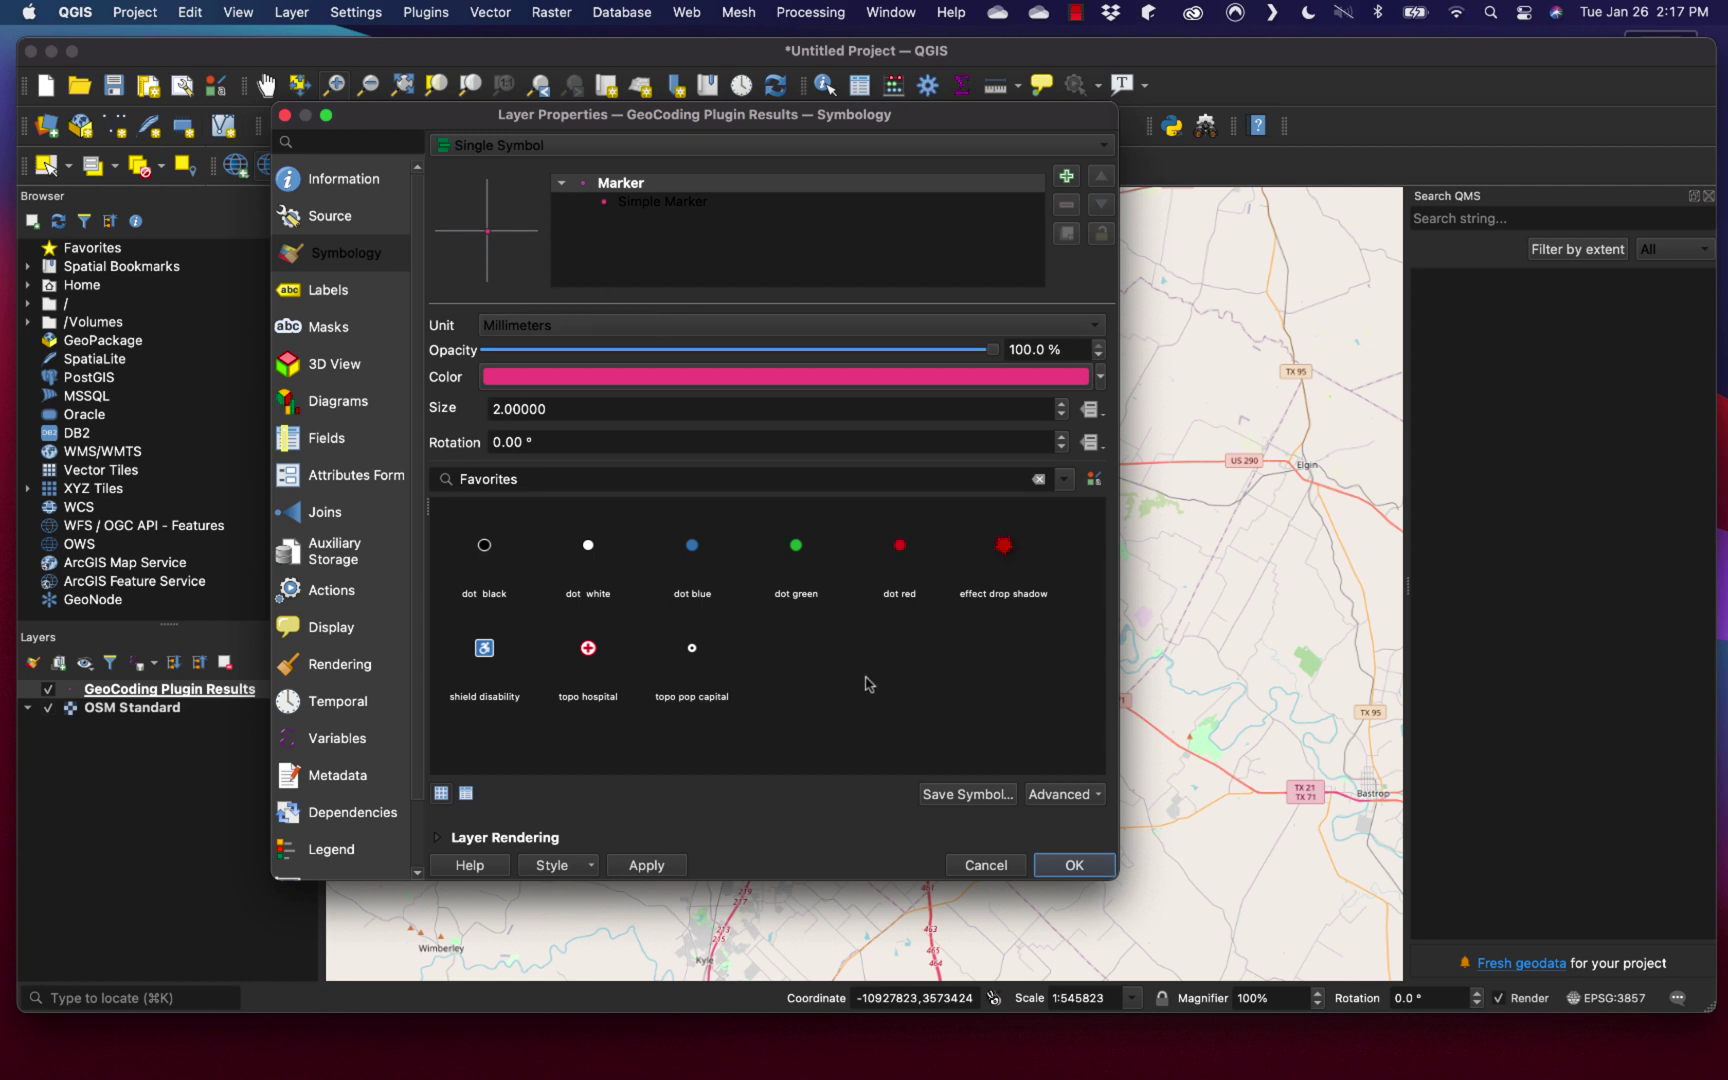
click(795, 542)
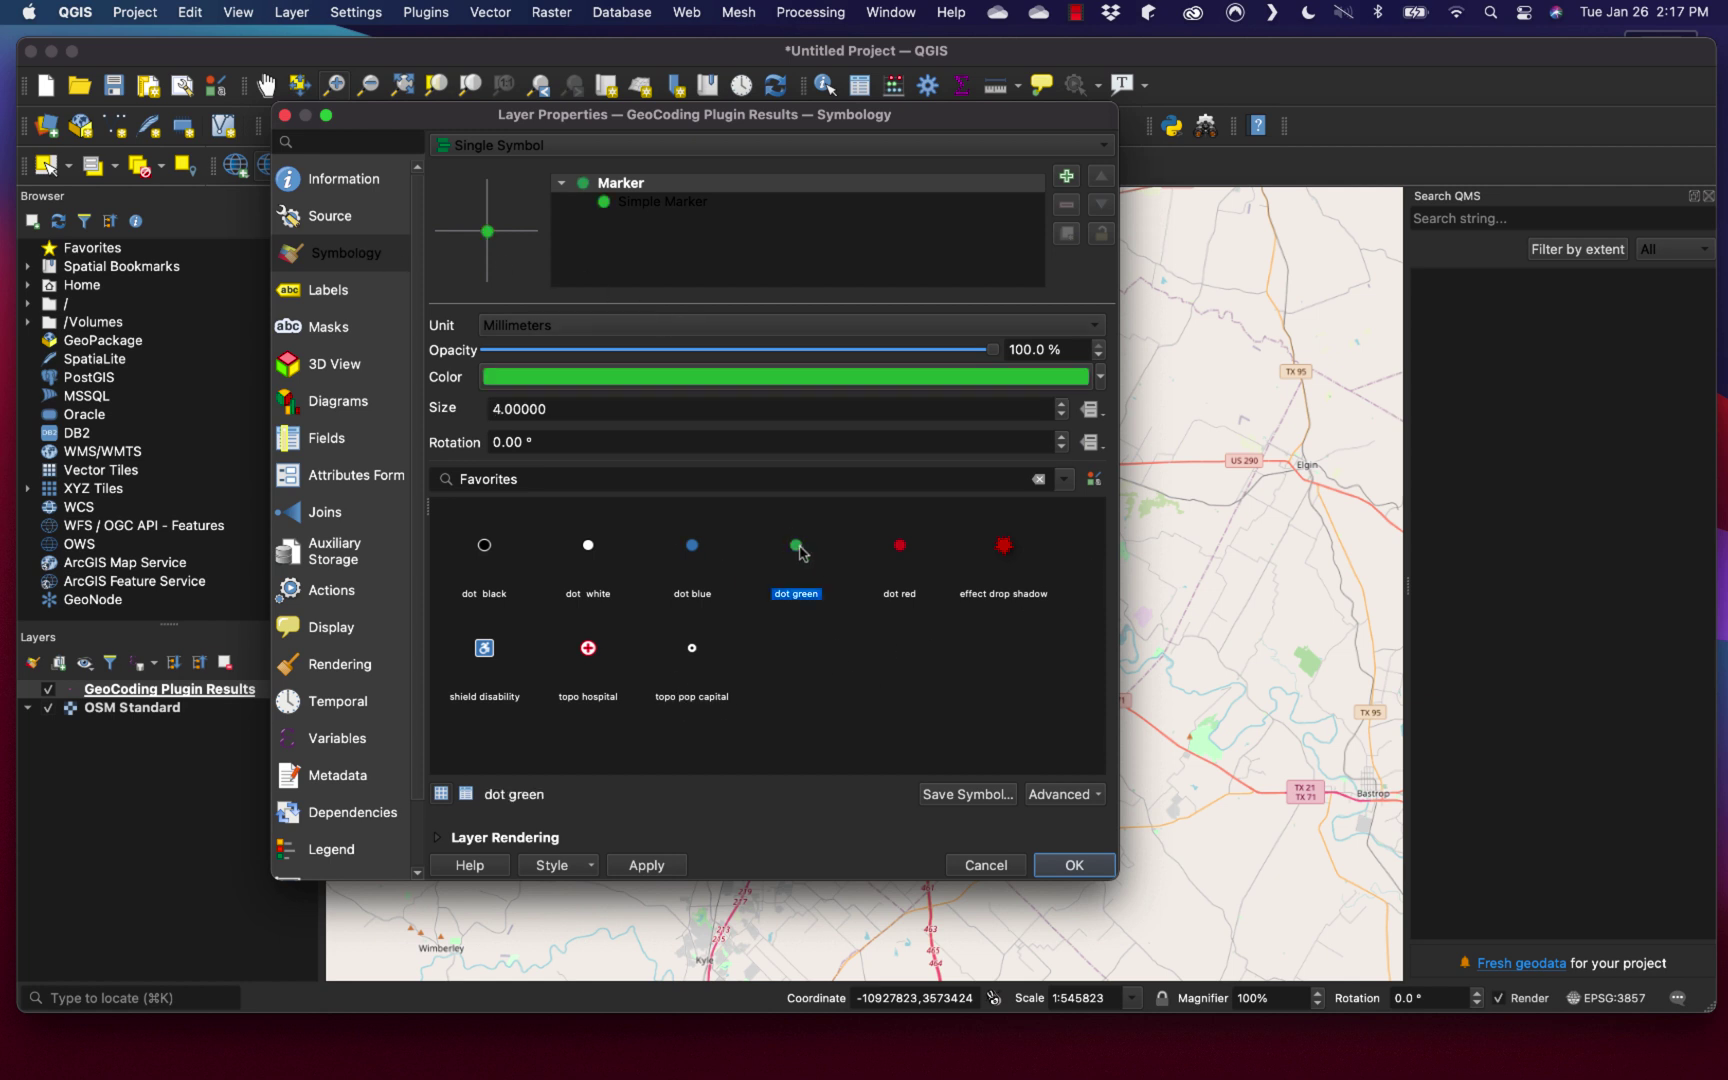
click(1060, 405)
click(1060, 405)
click(1060, 405)
click(1060, 405)
click(1060, 405)
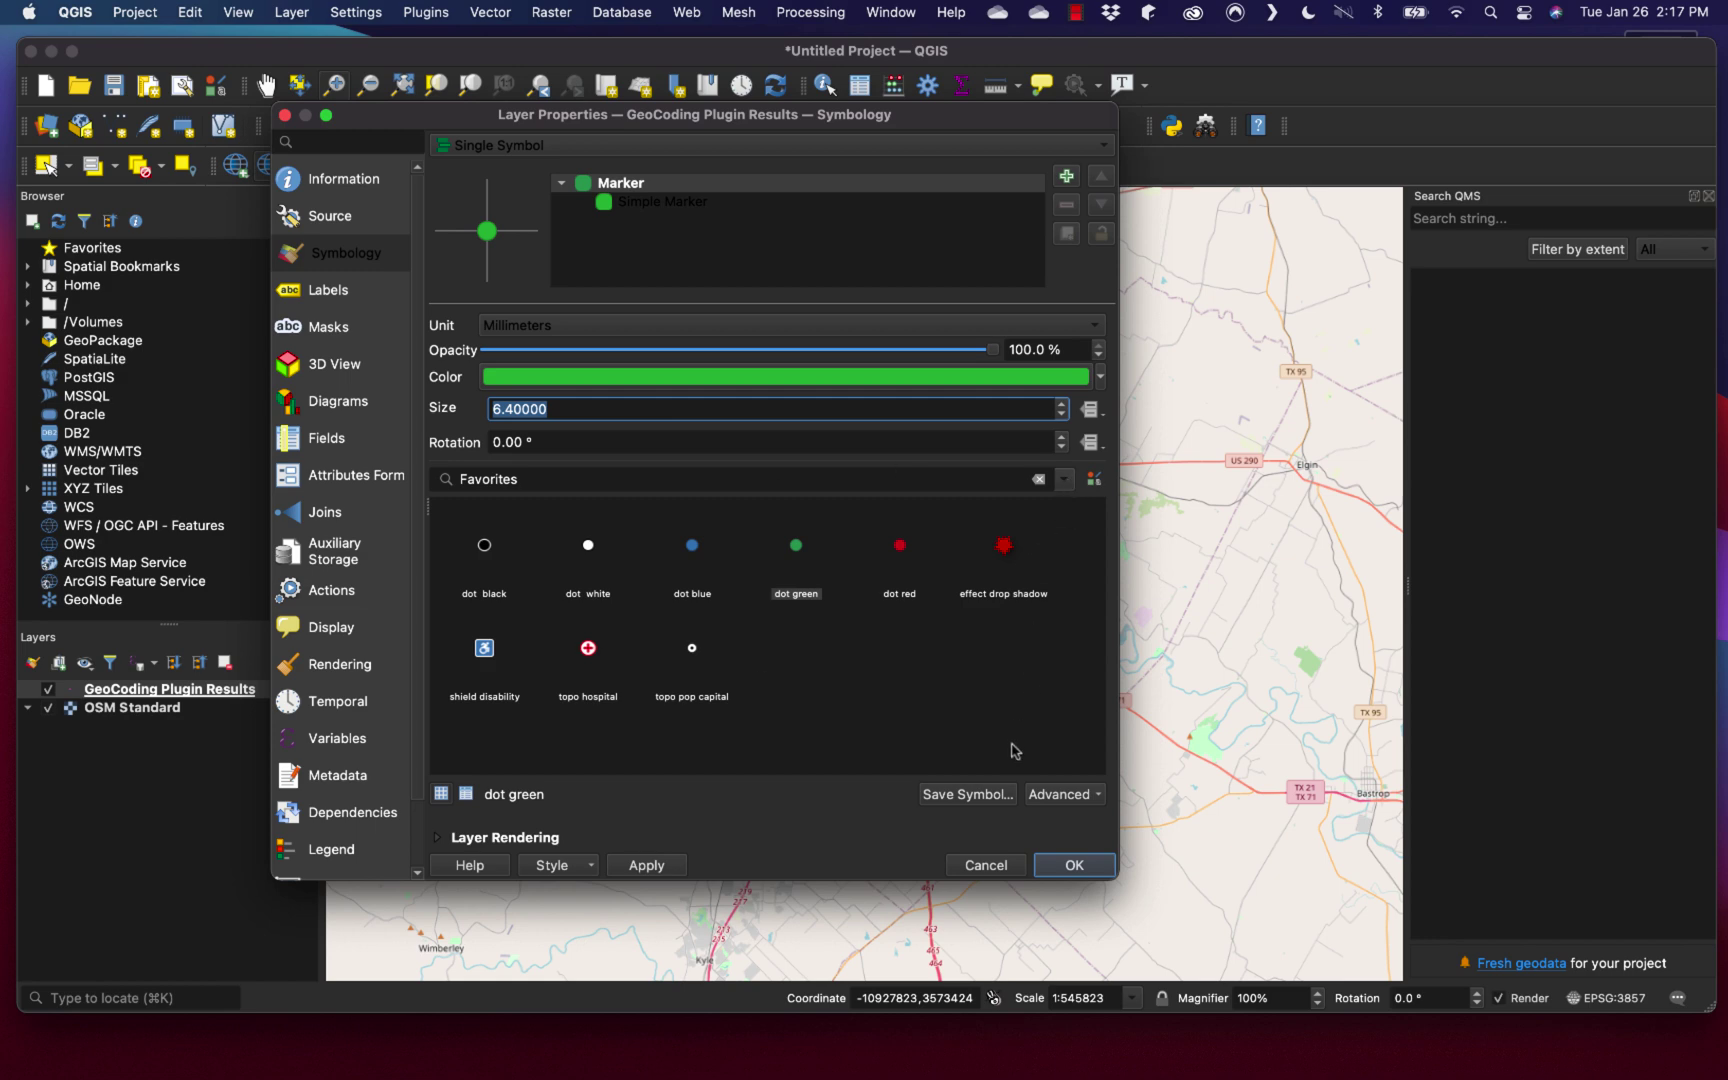
click(1074, 865)
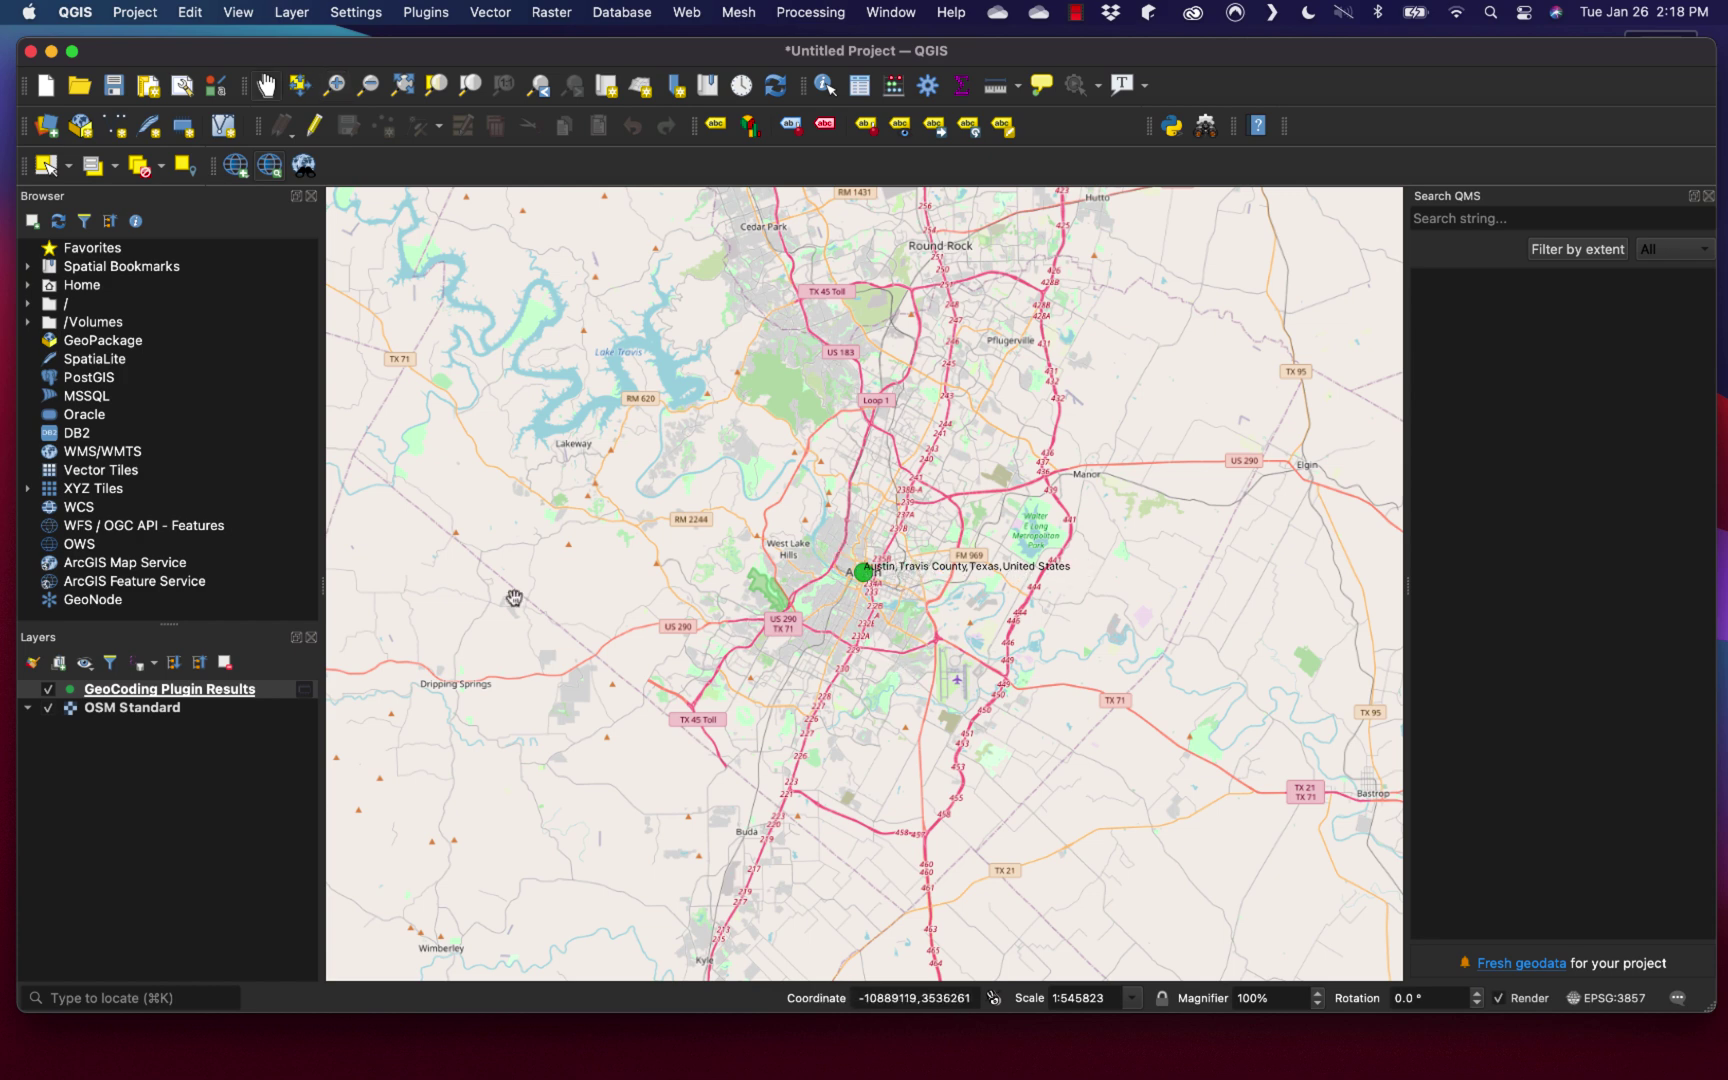
Switch the results layer's labelling from Single Labels to No Labels.
right_click(210, 693)
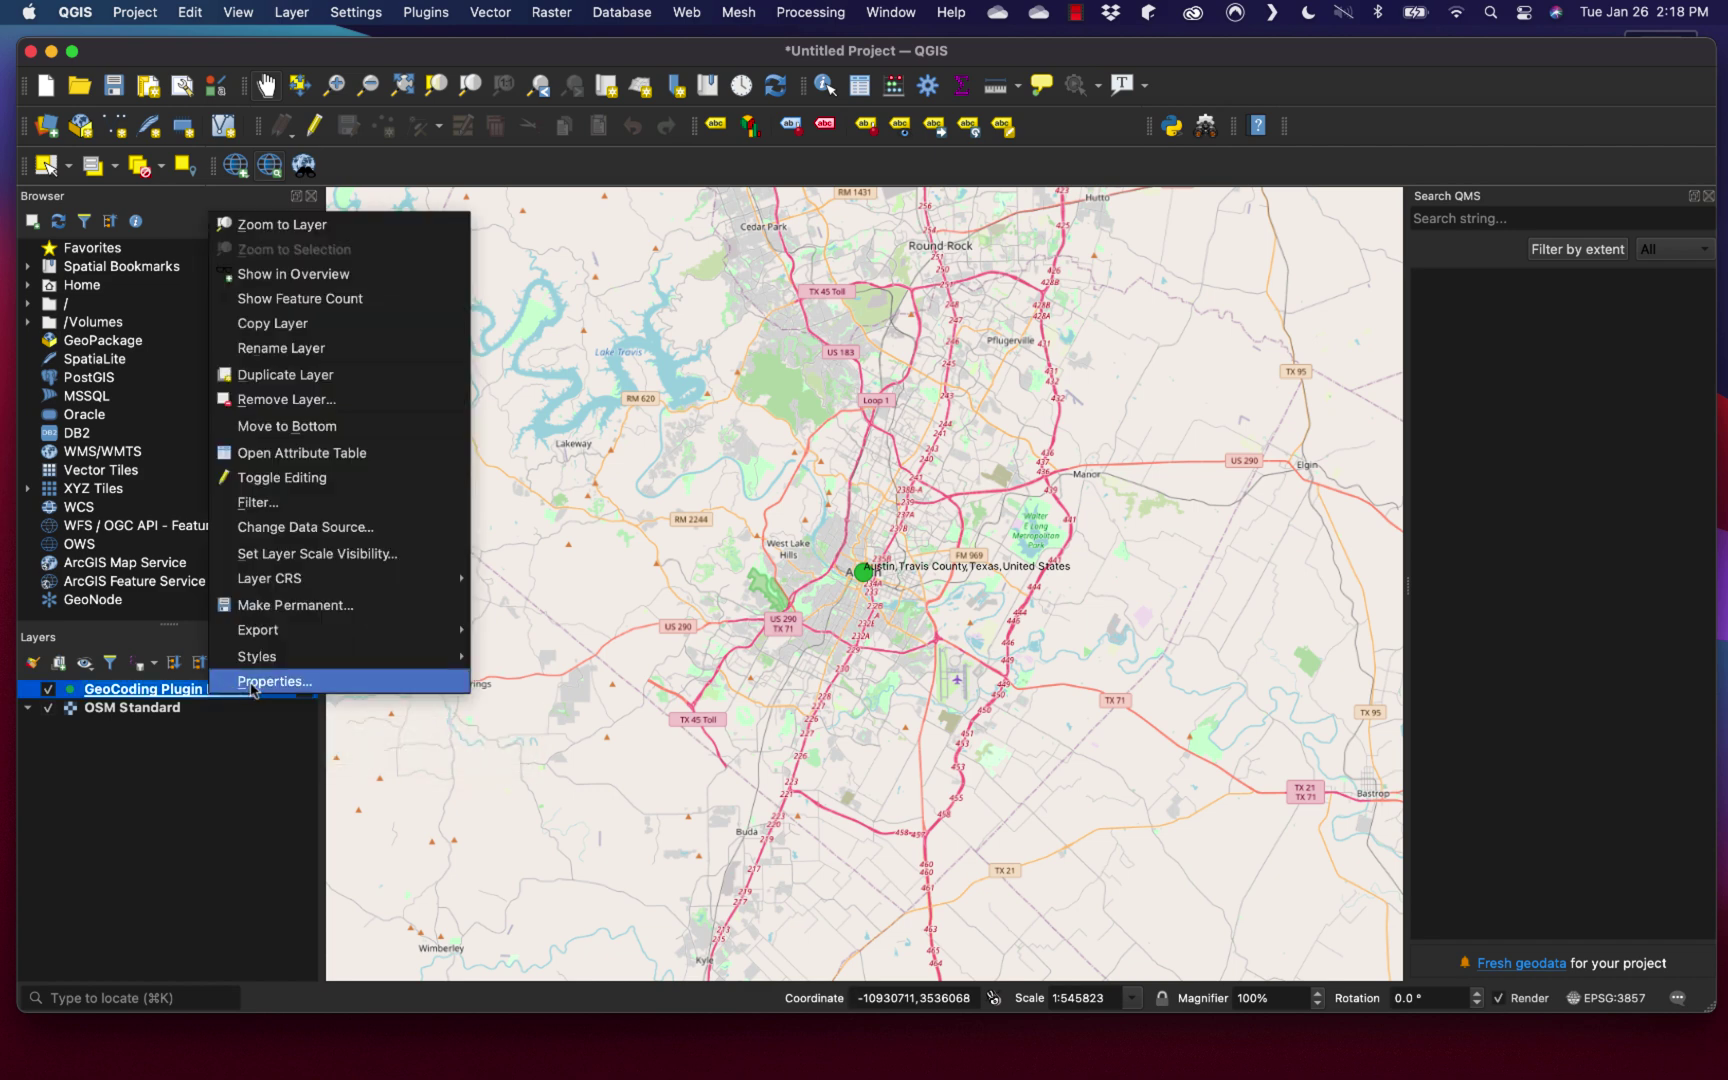
click(253, 682)
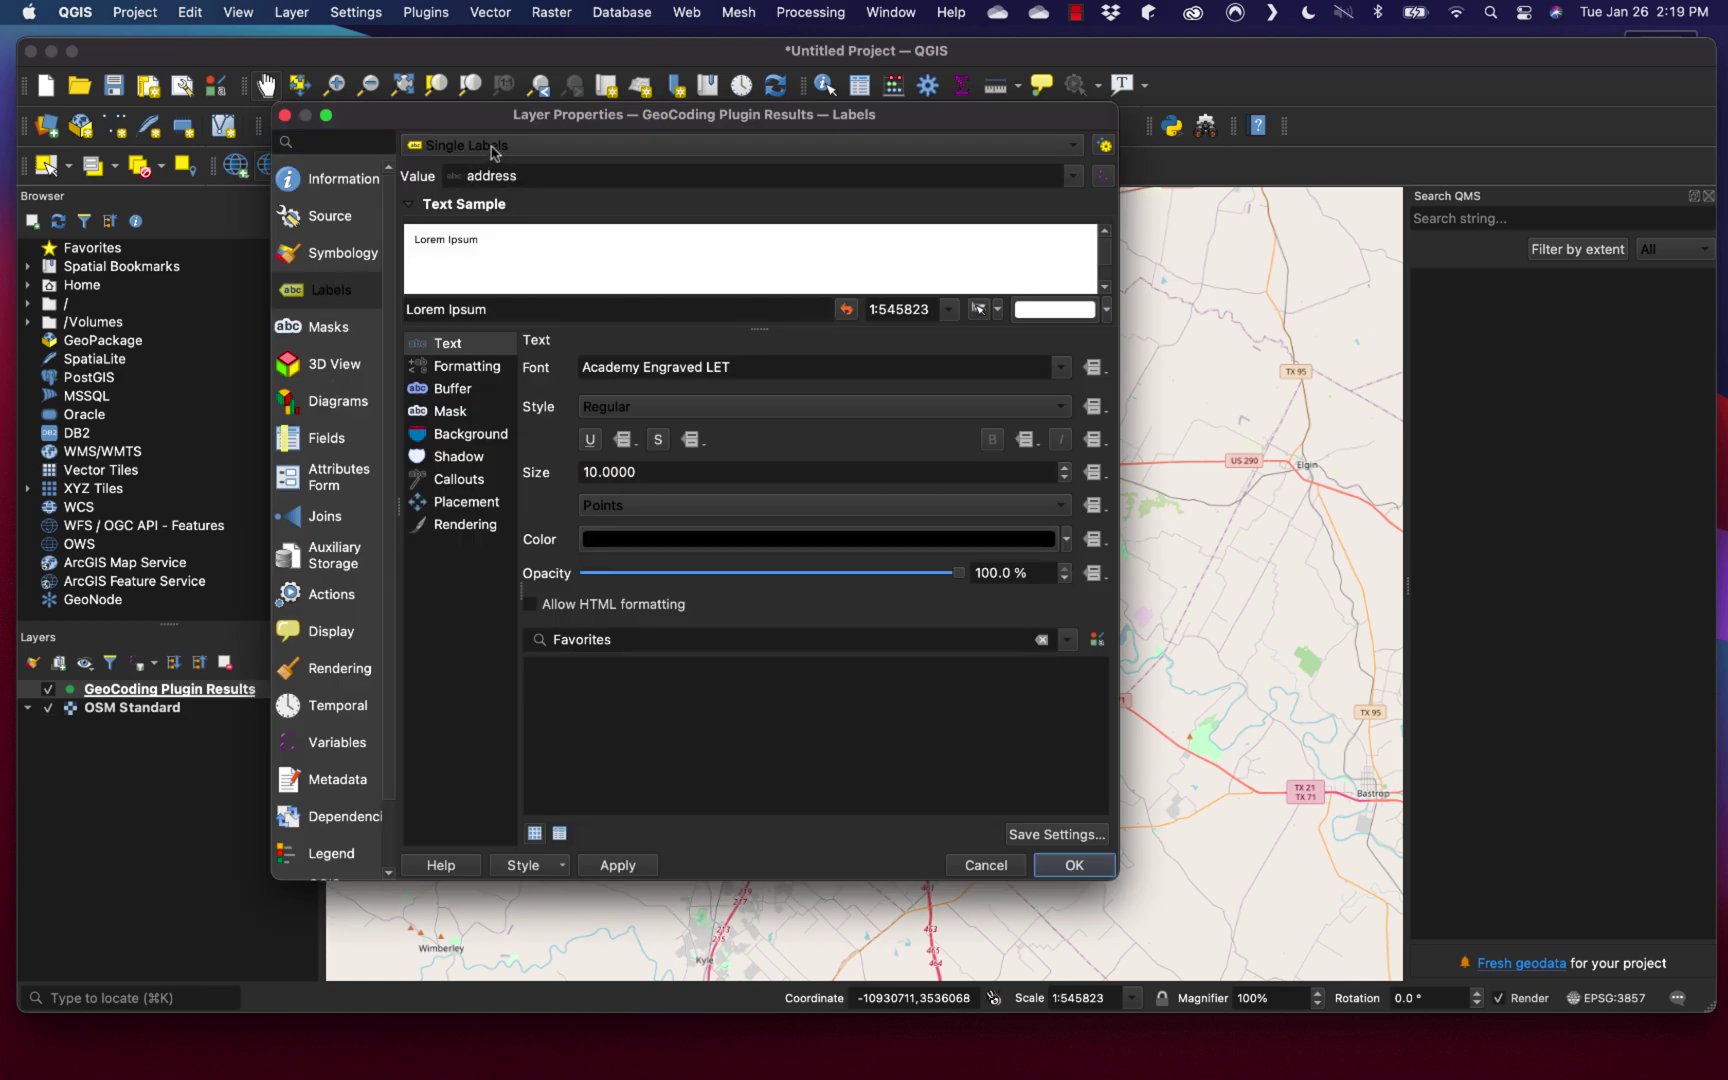
click(509, 181)
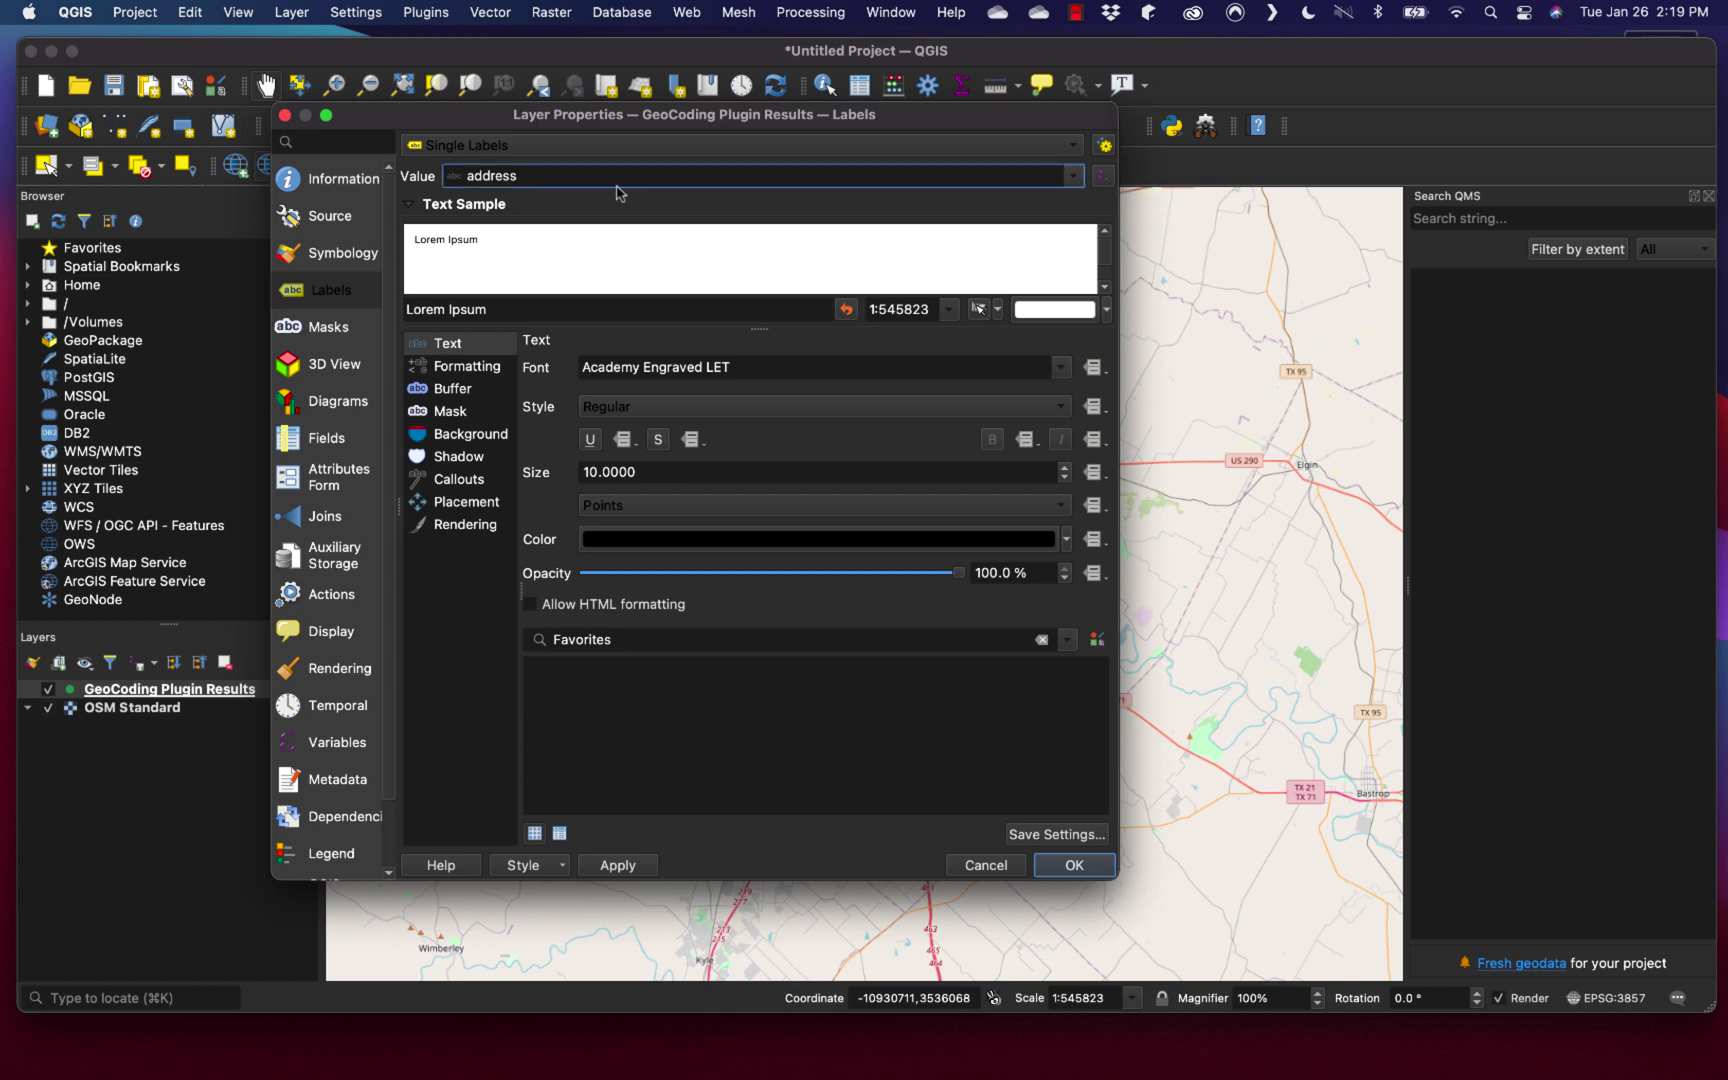
click(698, 150)
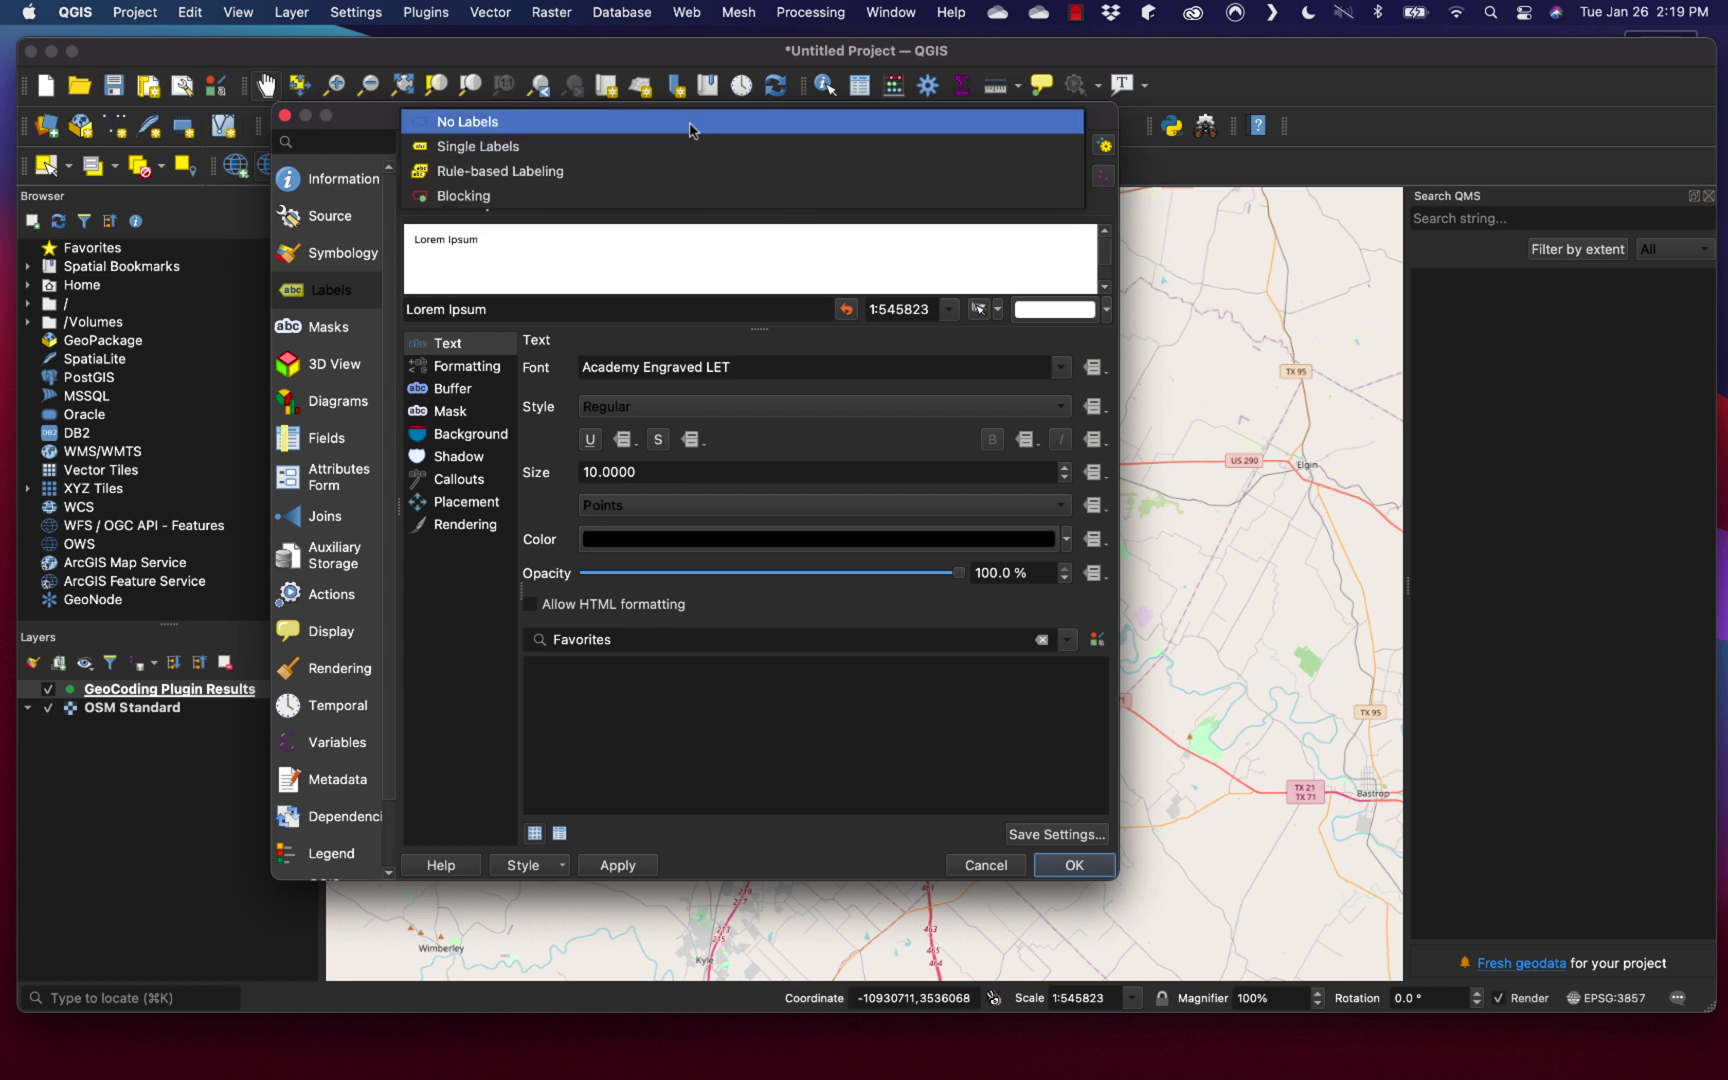
click(690, 124)
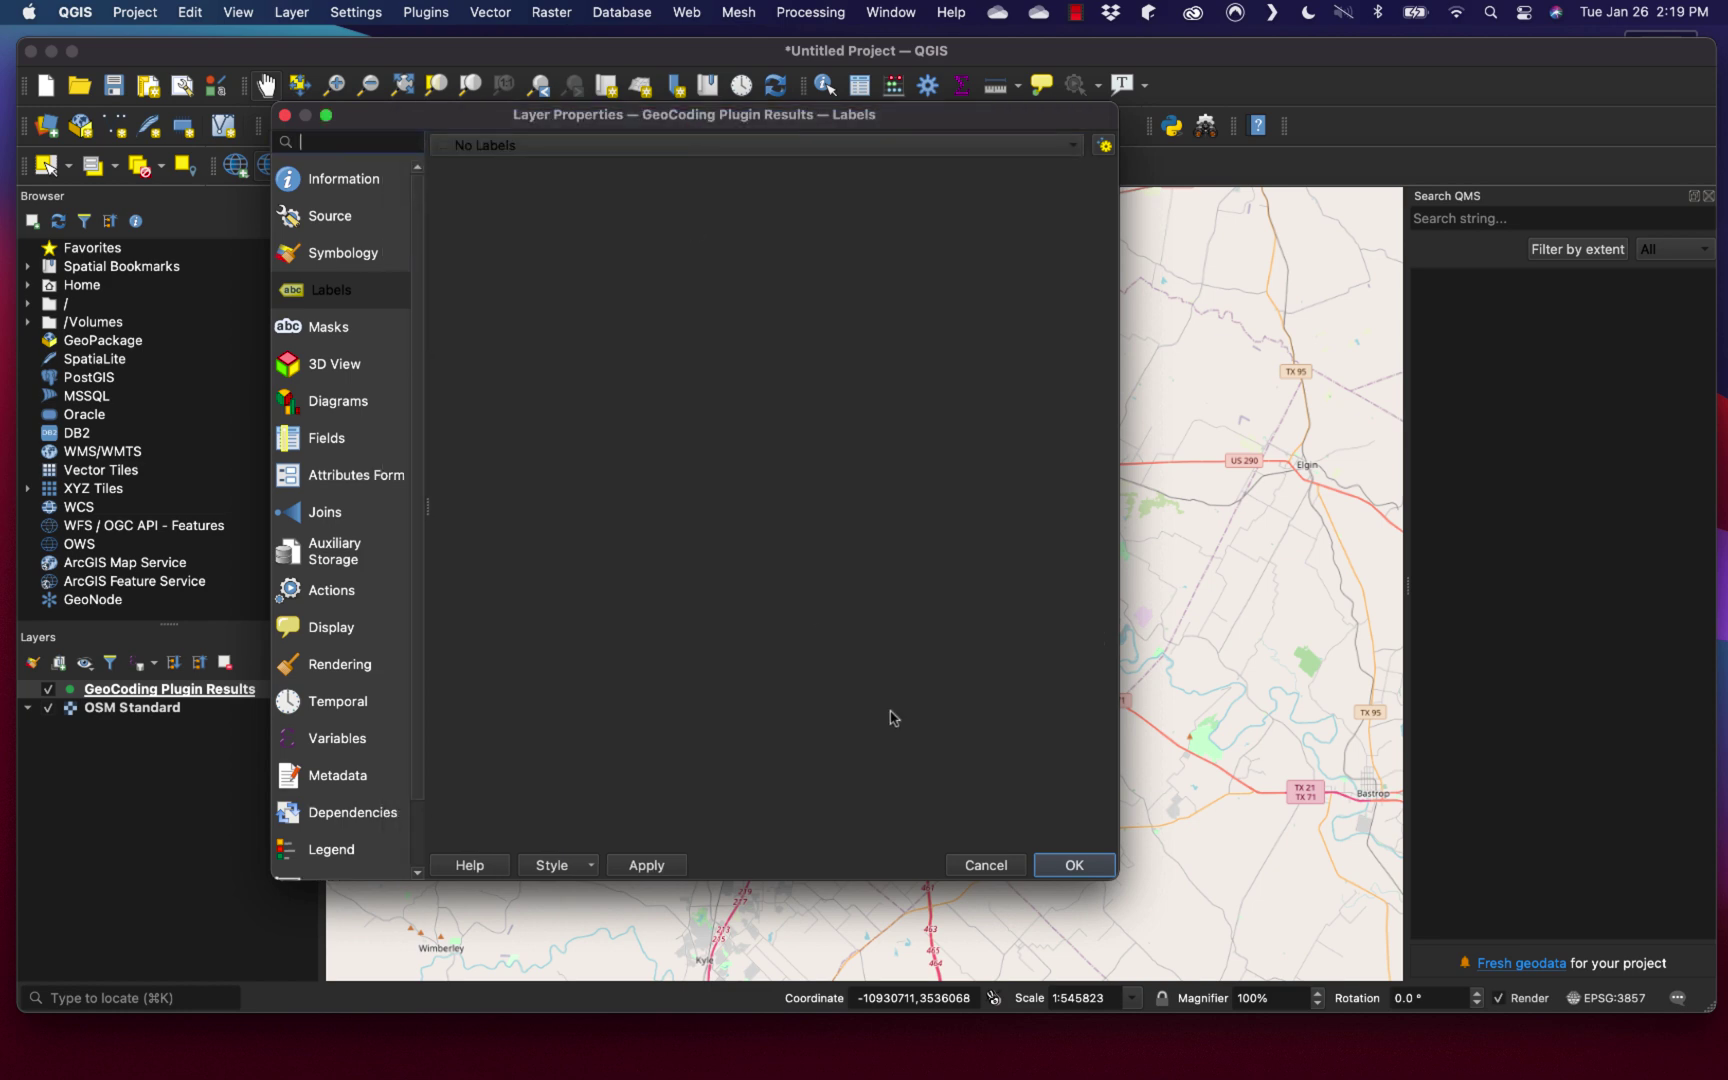
click(1085, 866)
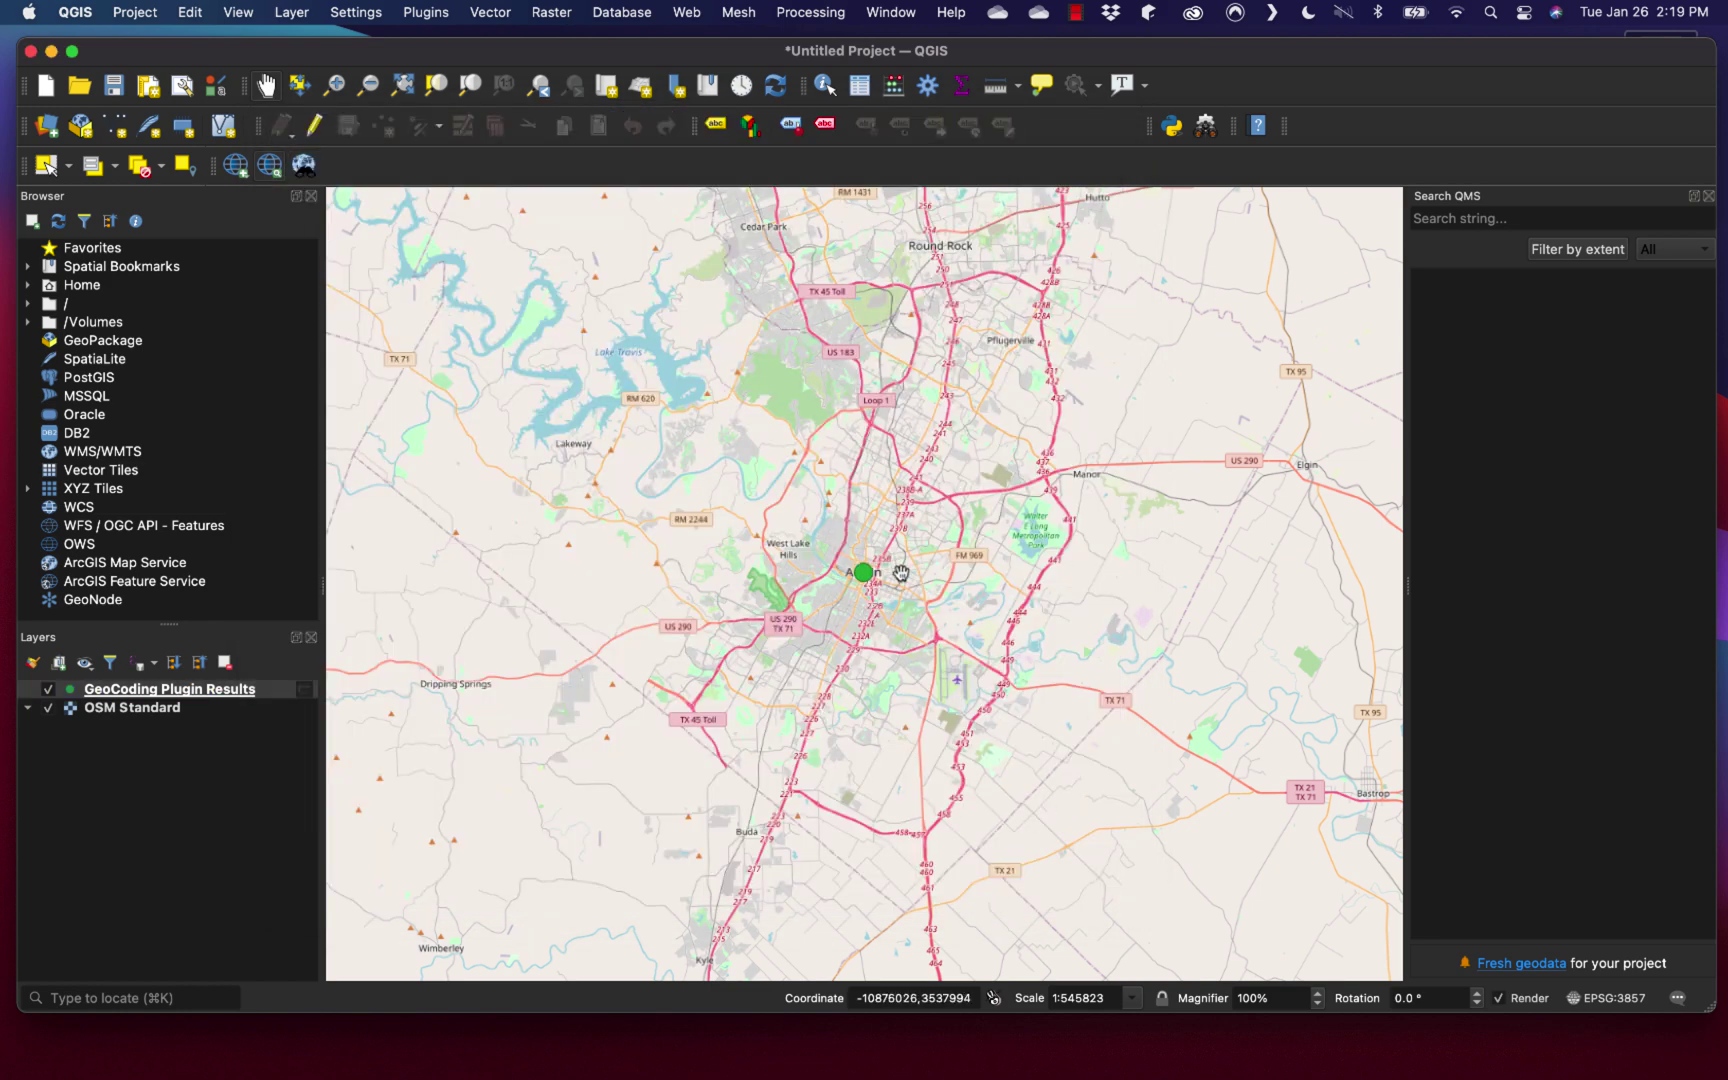
right_click(218, 695)
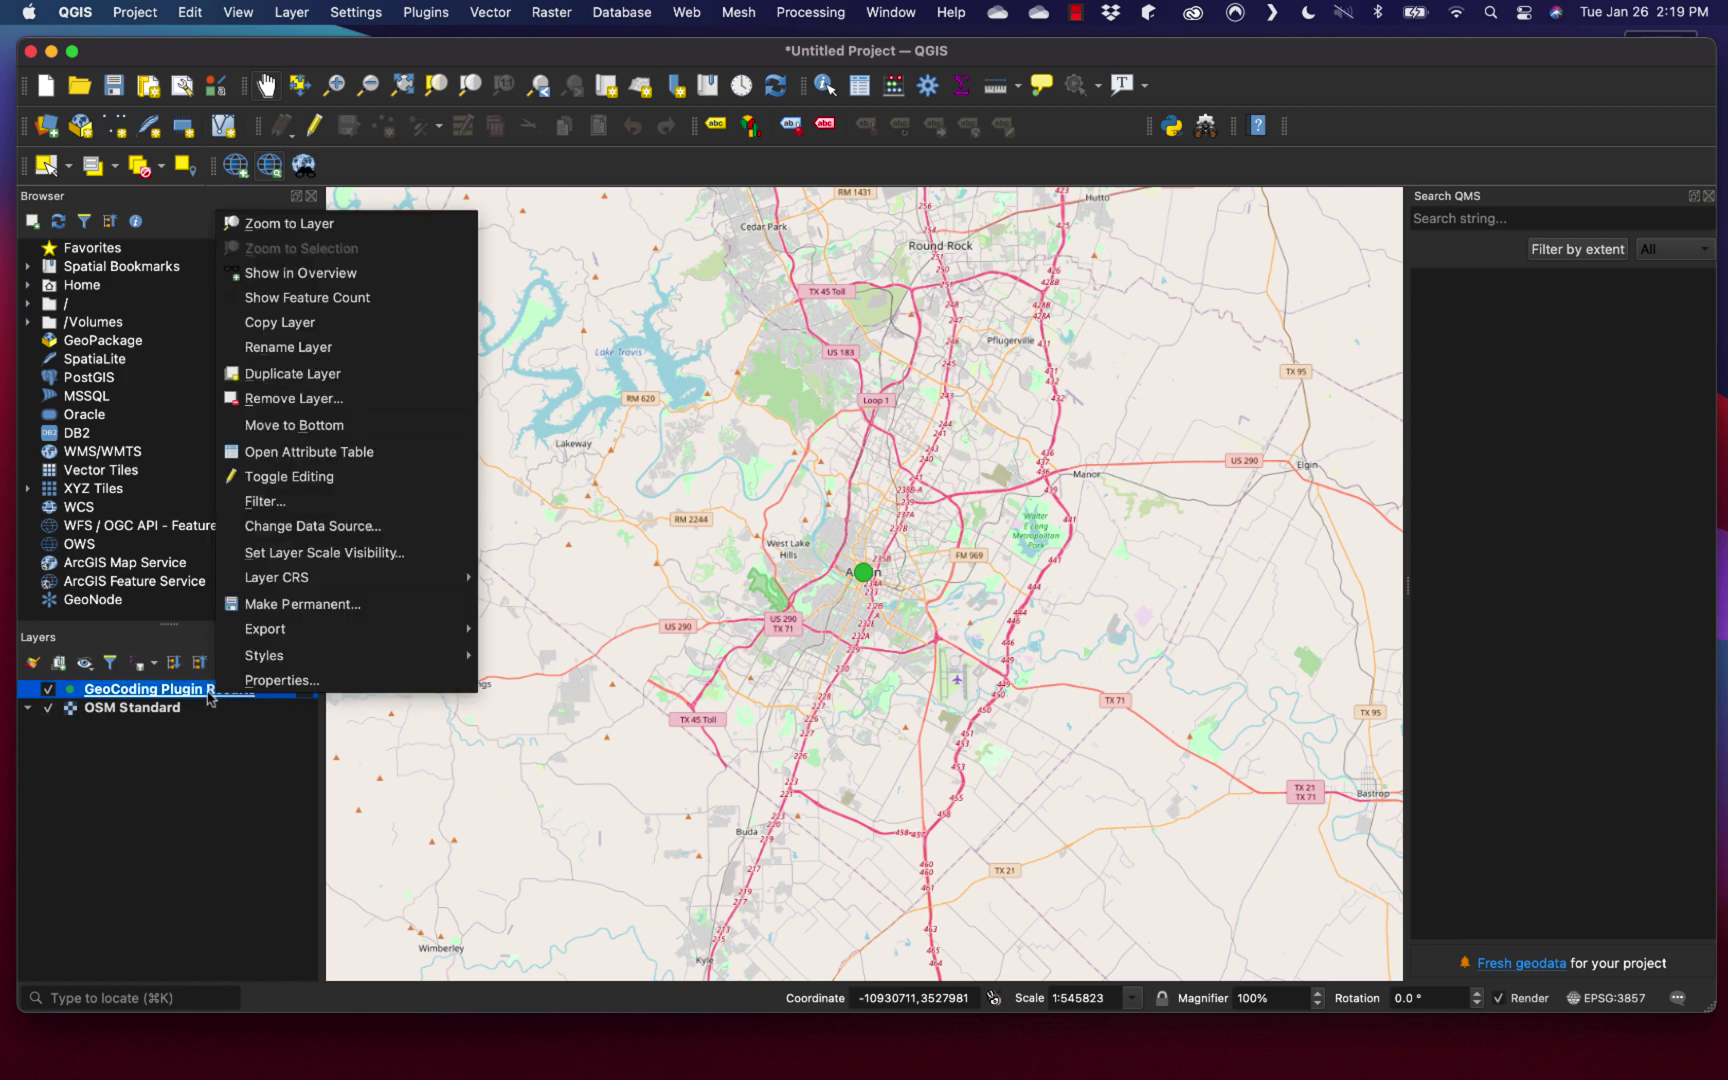
click(356, 453)
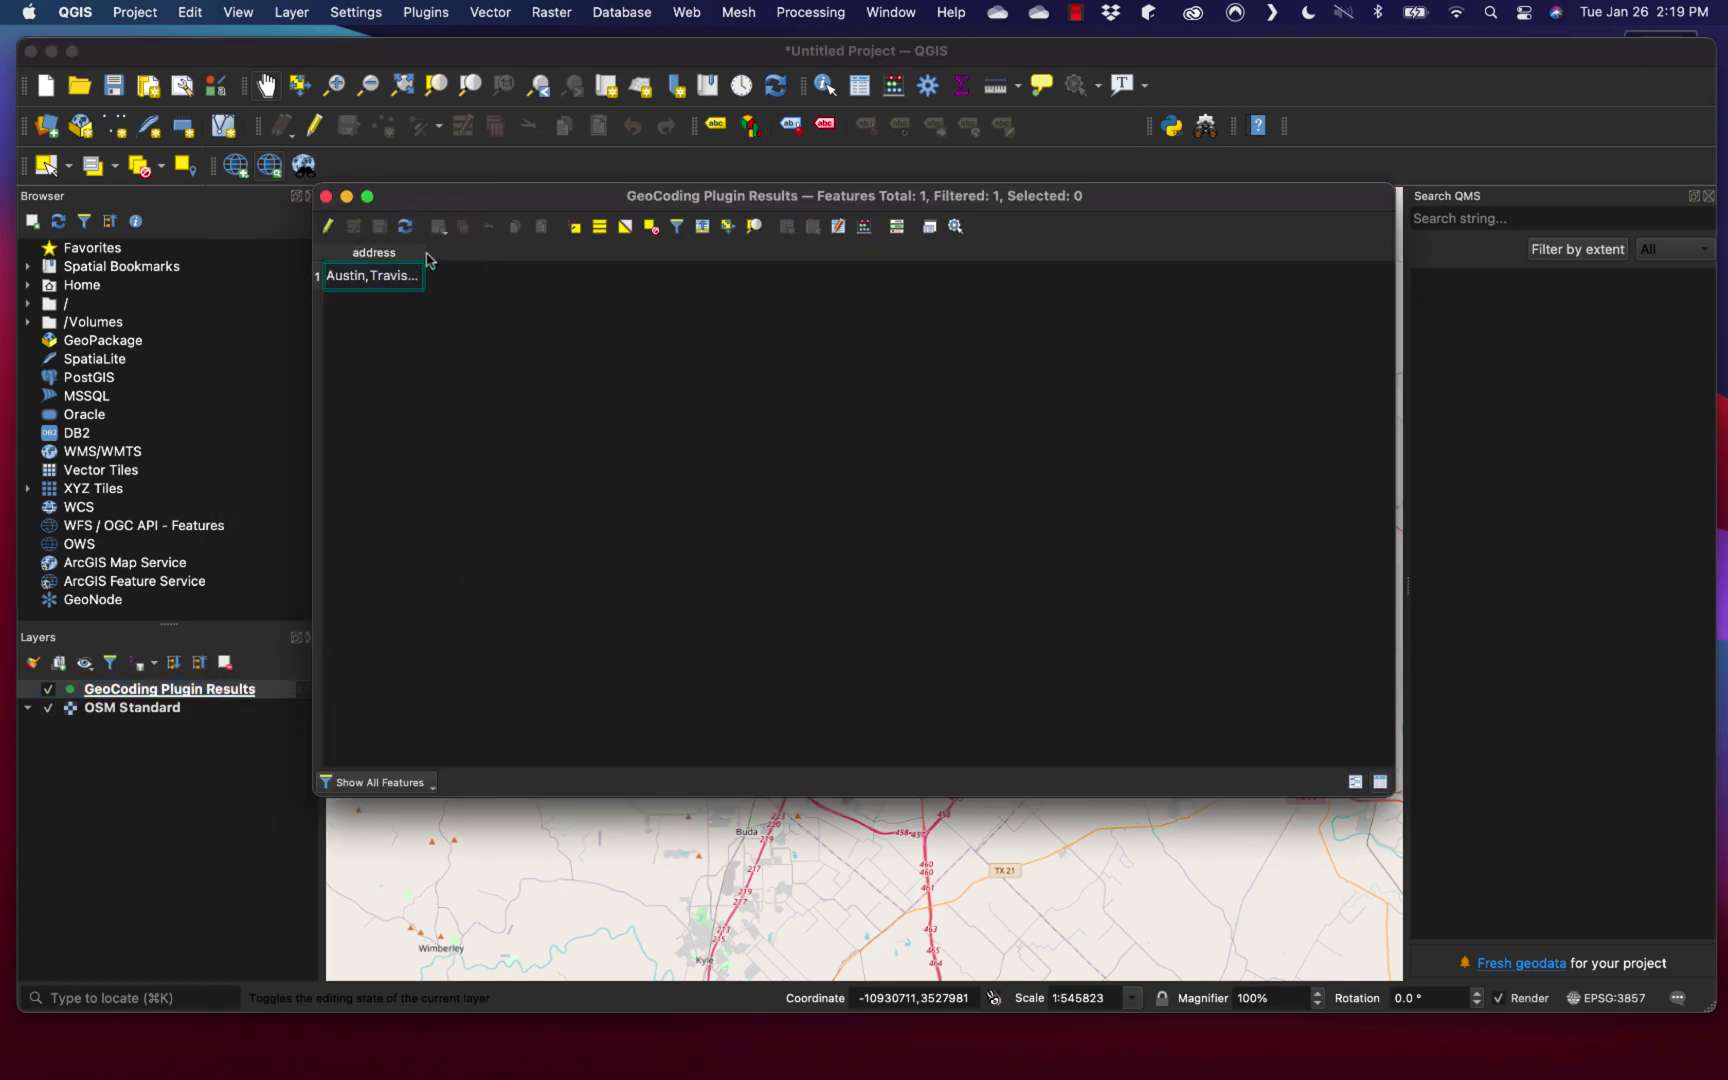
drag(425, 259, 601, 236)
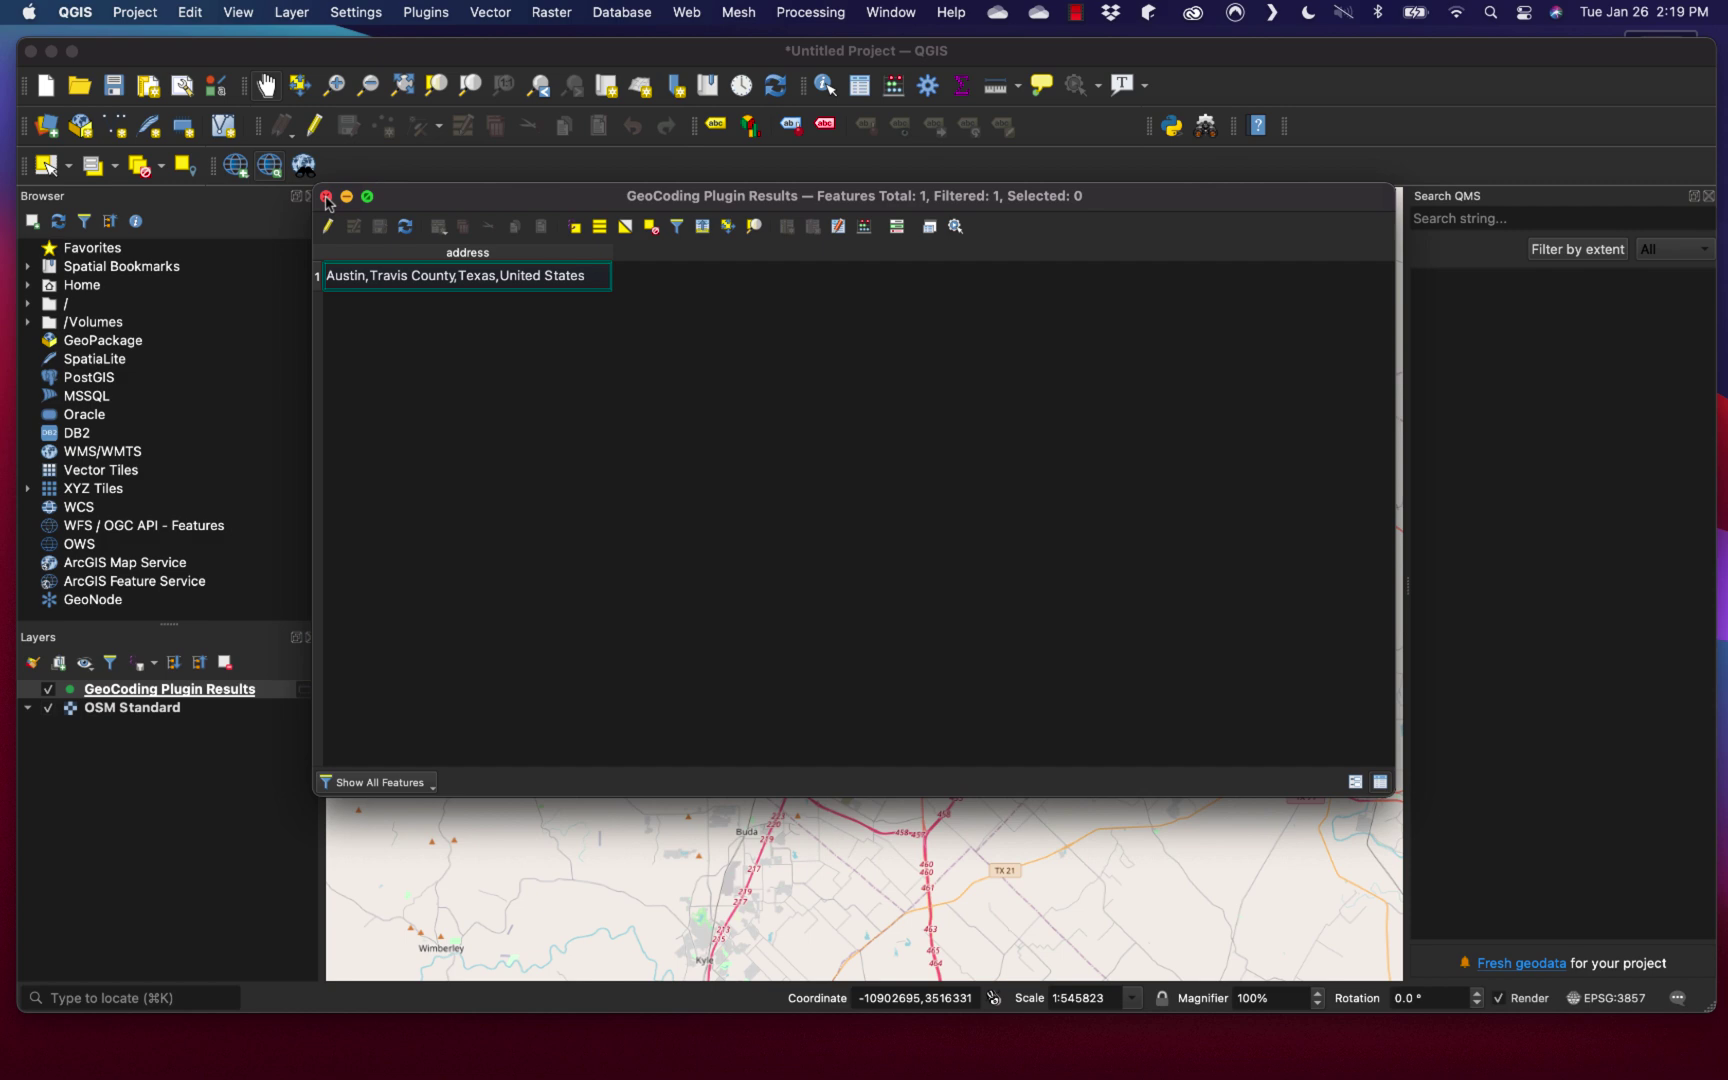
click(326, 197)
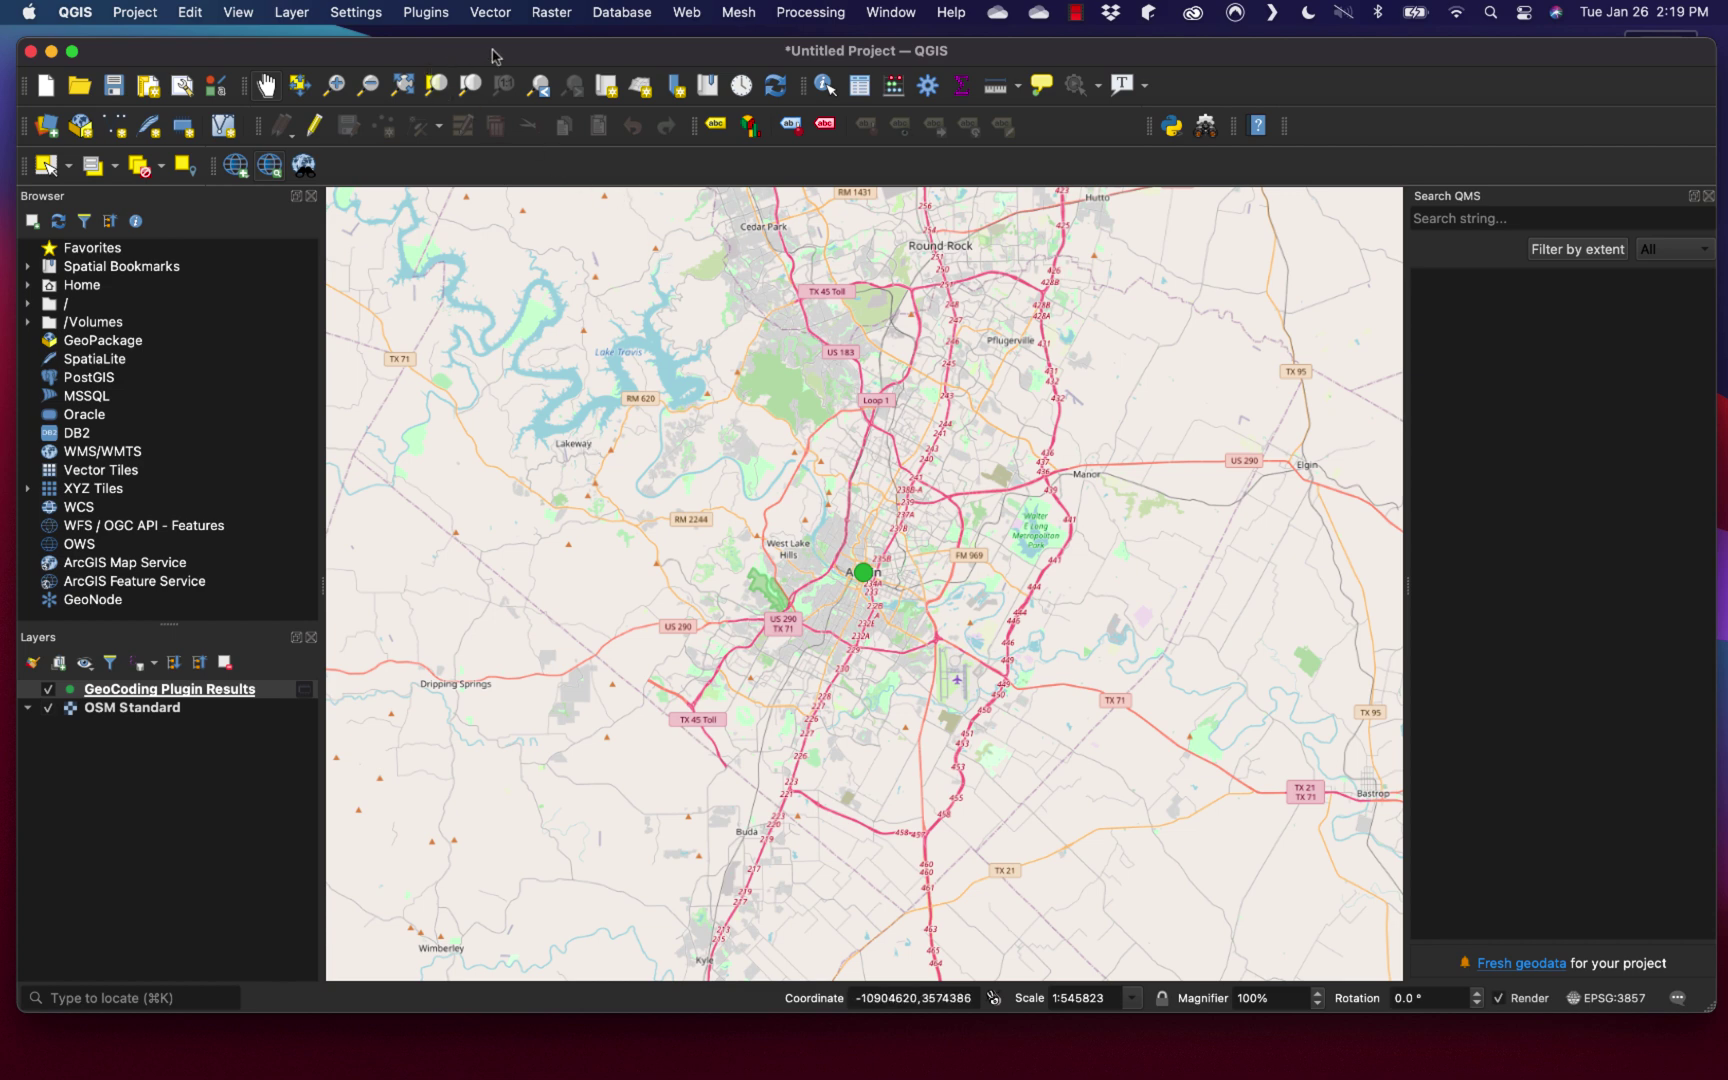
Create a new print layout from the Project menu, titled 'Simple'.
click(133, 12)
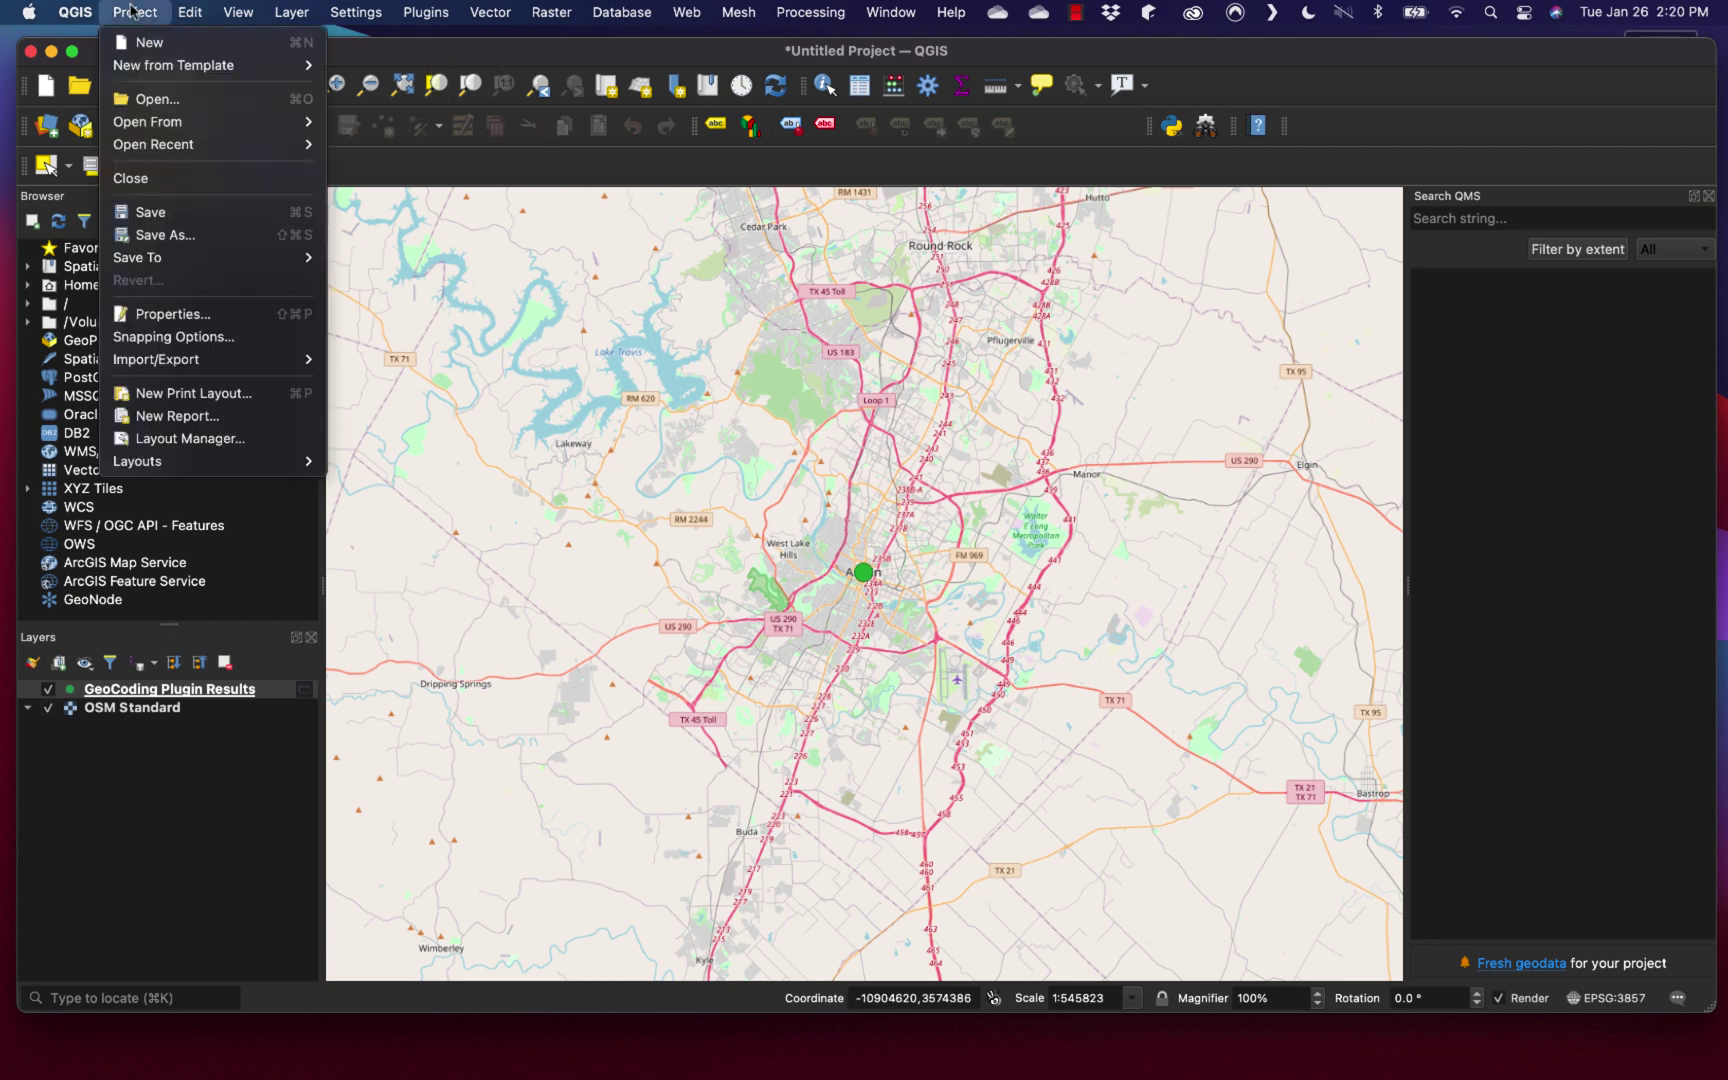
click(213, 396)
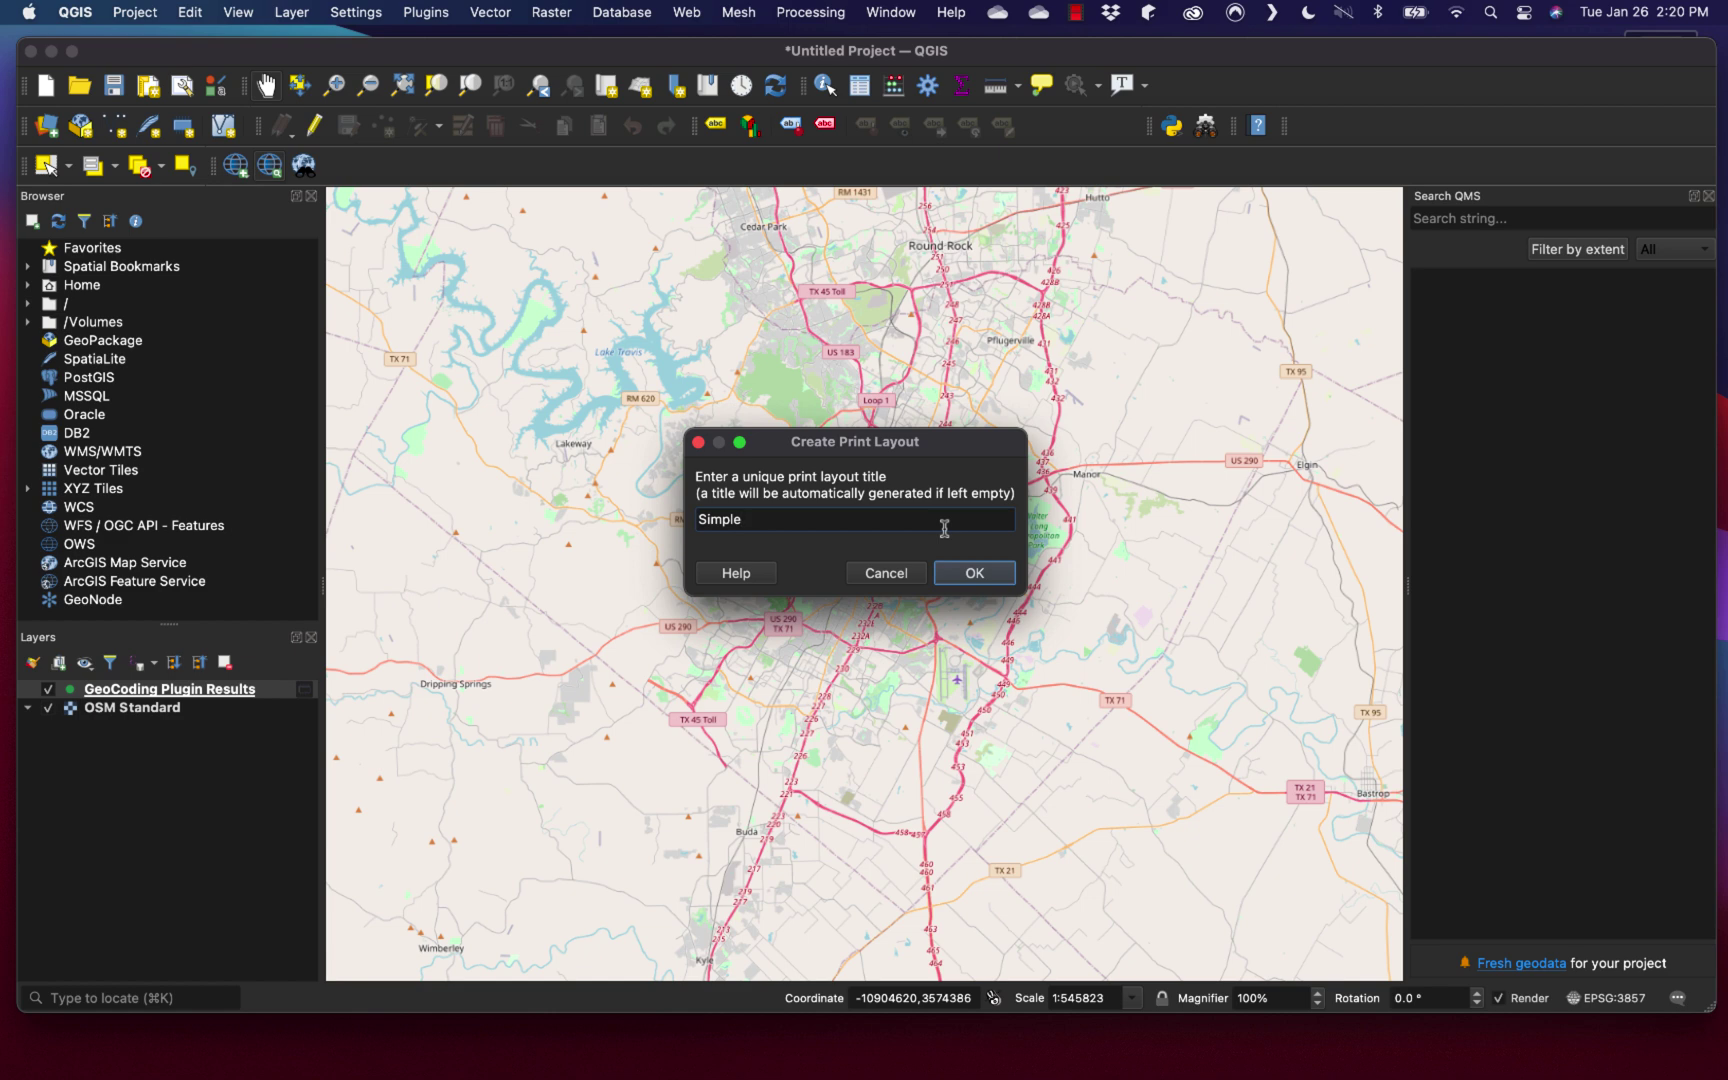
key(Return)
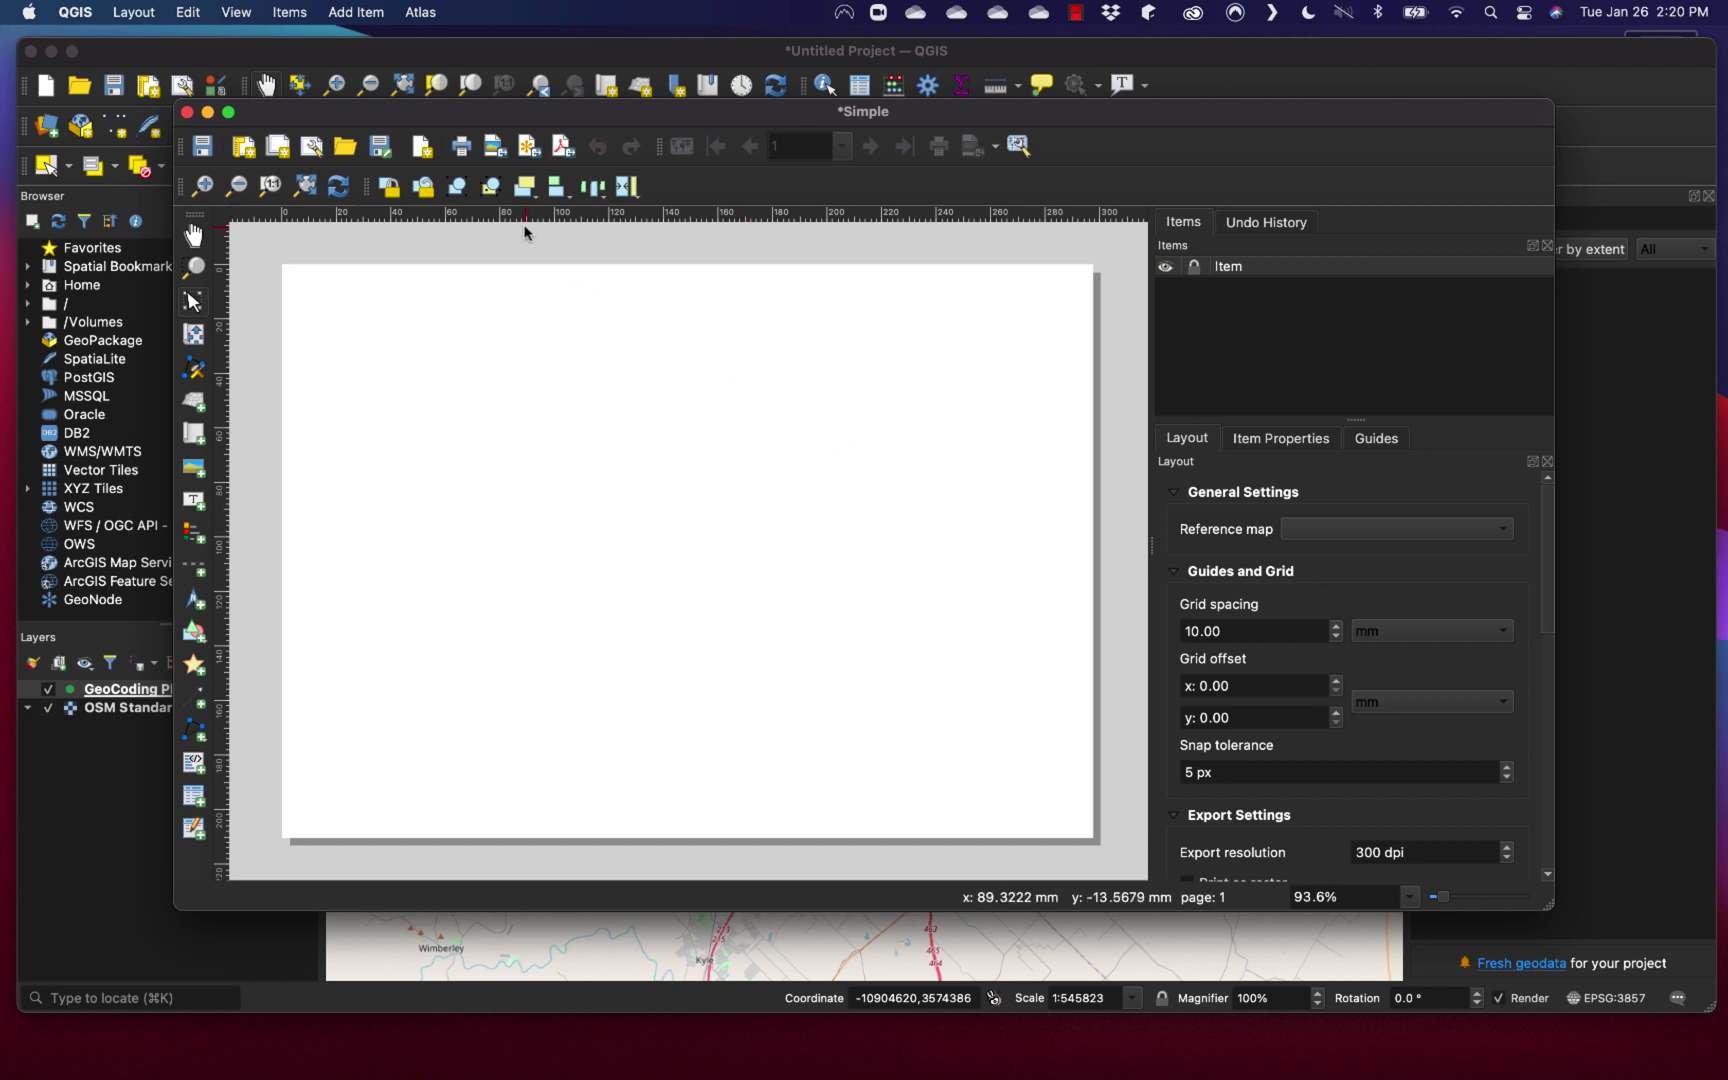
Draw the Map 1 frame across the page and a north arrow in the lower-left corner.
click(352, 11)
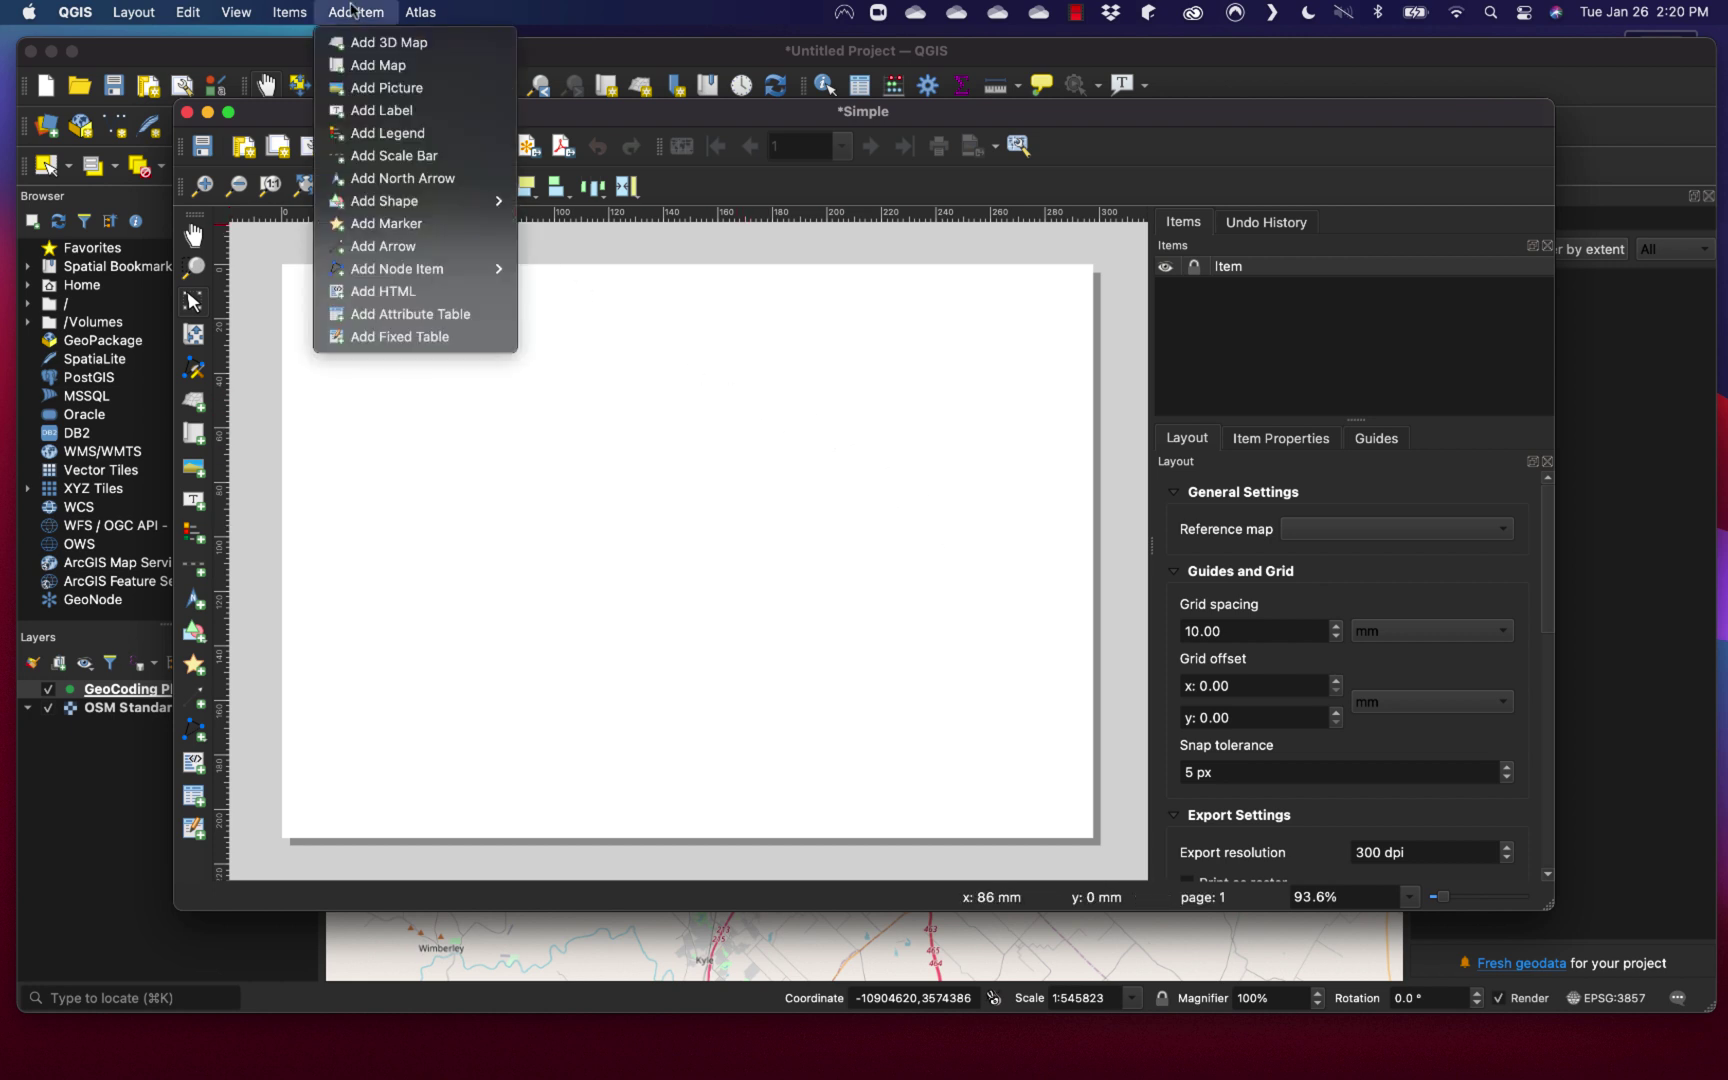
click(377, 66)
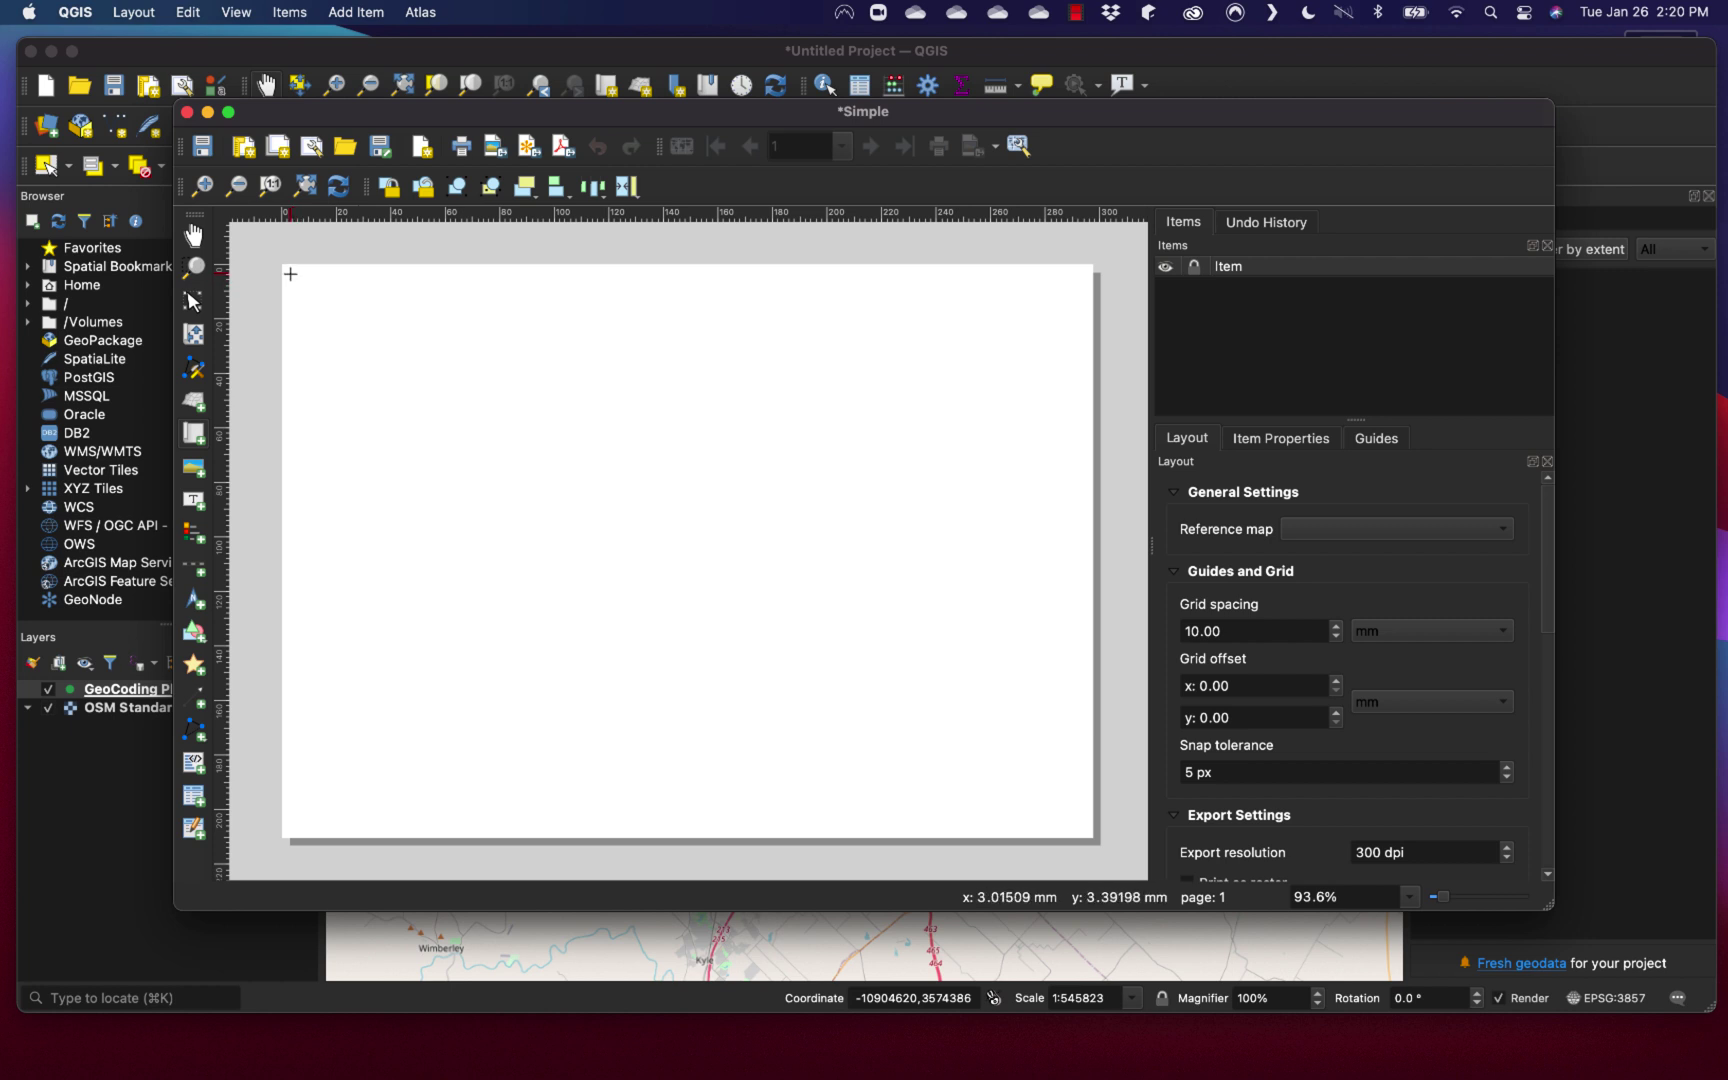
drag(289, 273, 1088, 782)
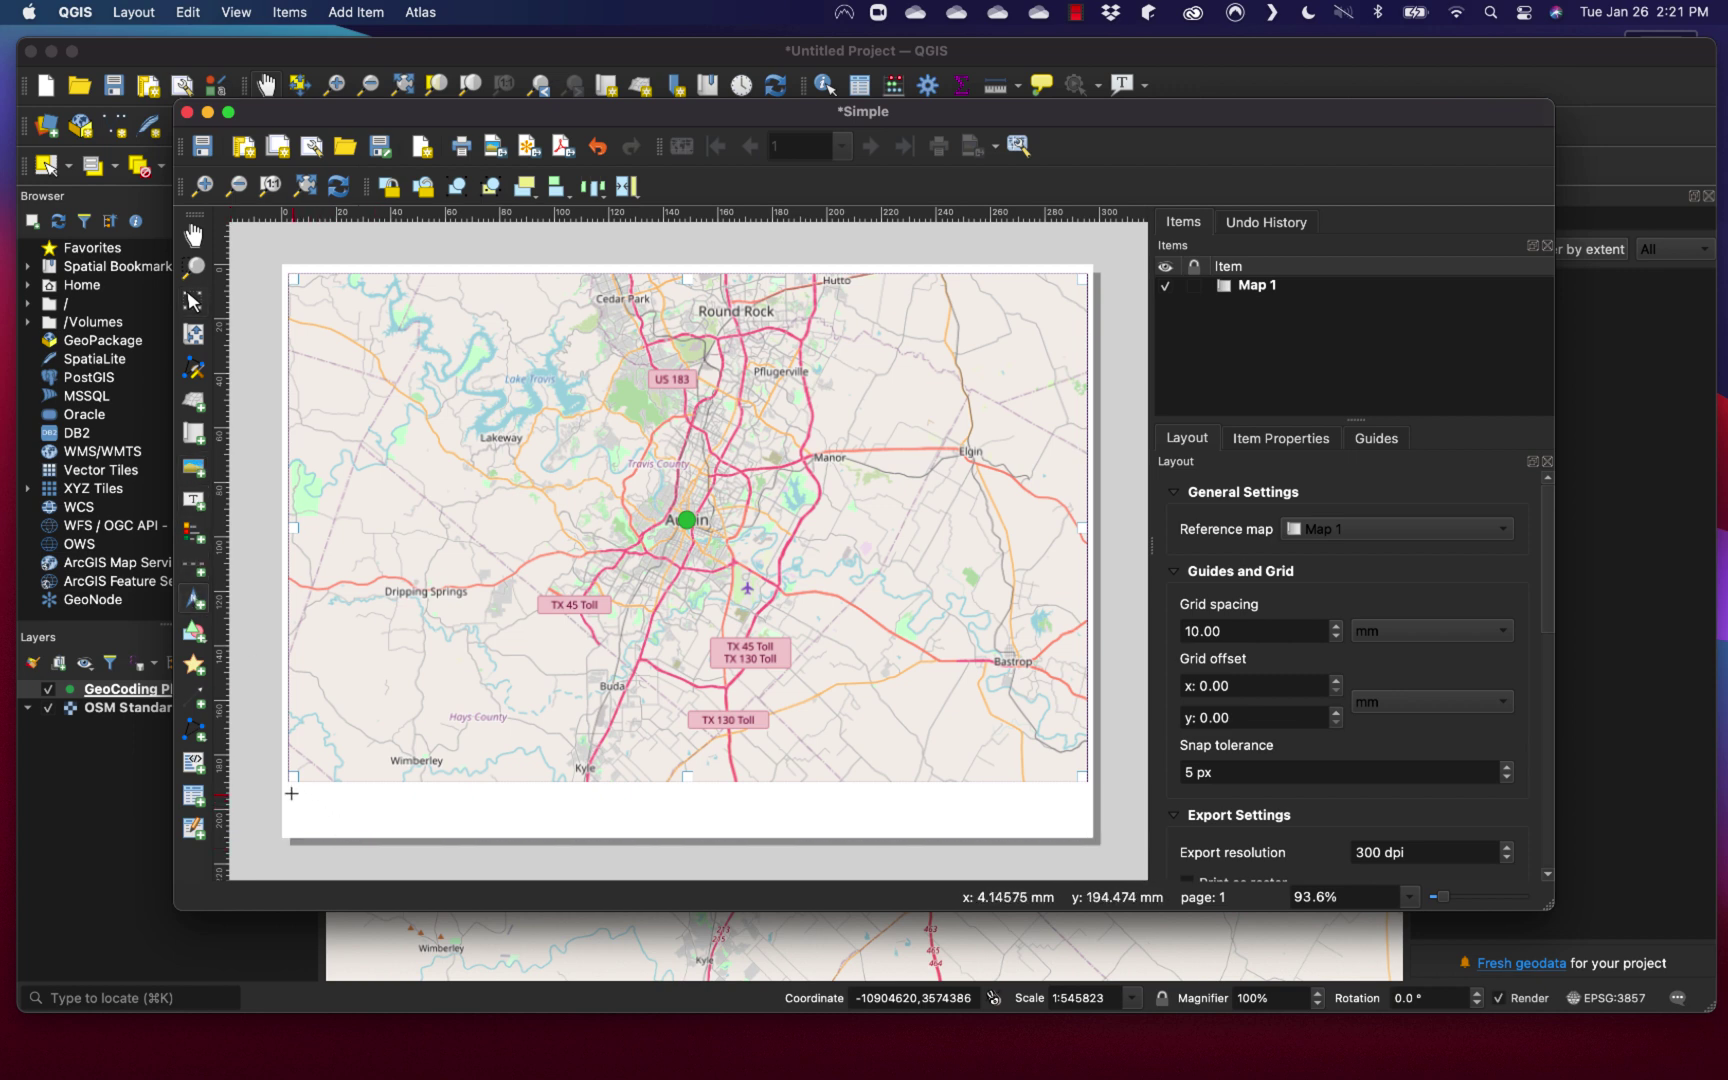
drag(291, 791, 318, 833)
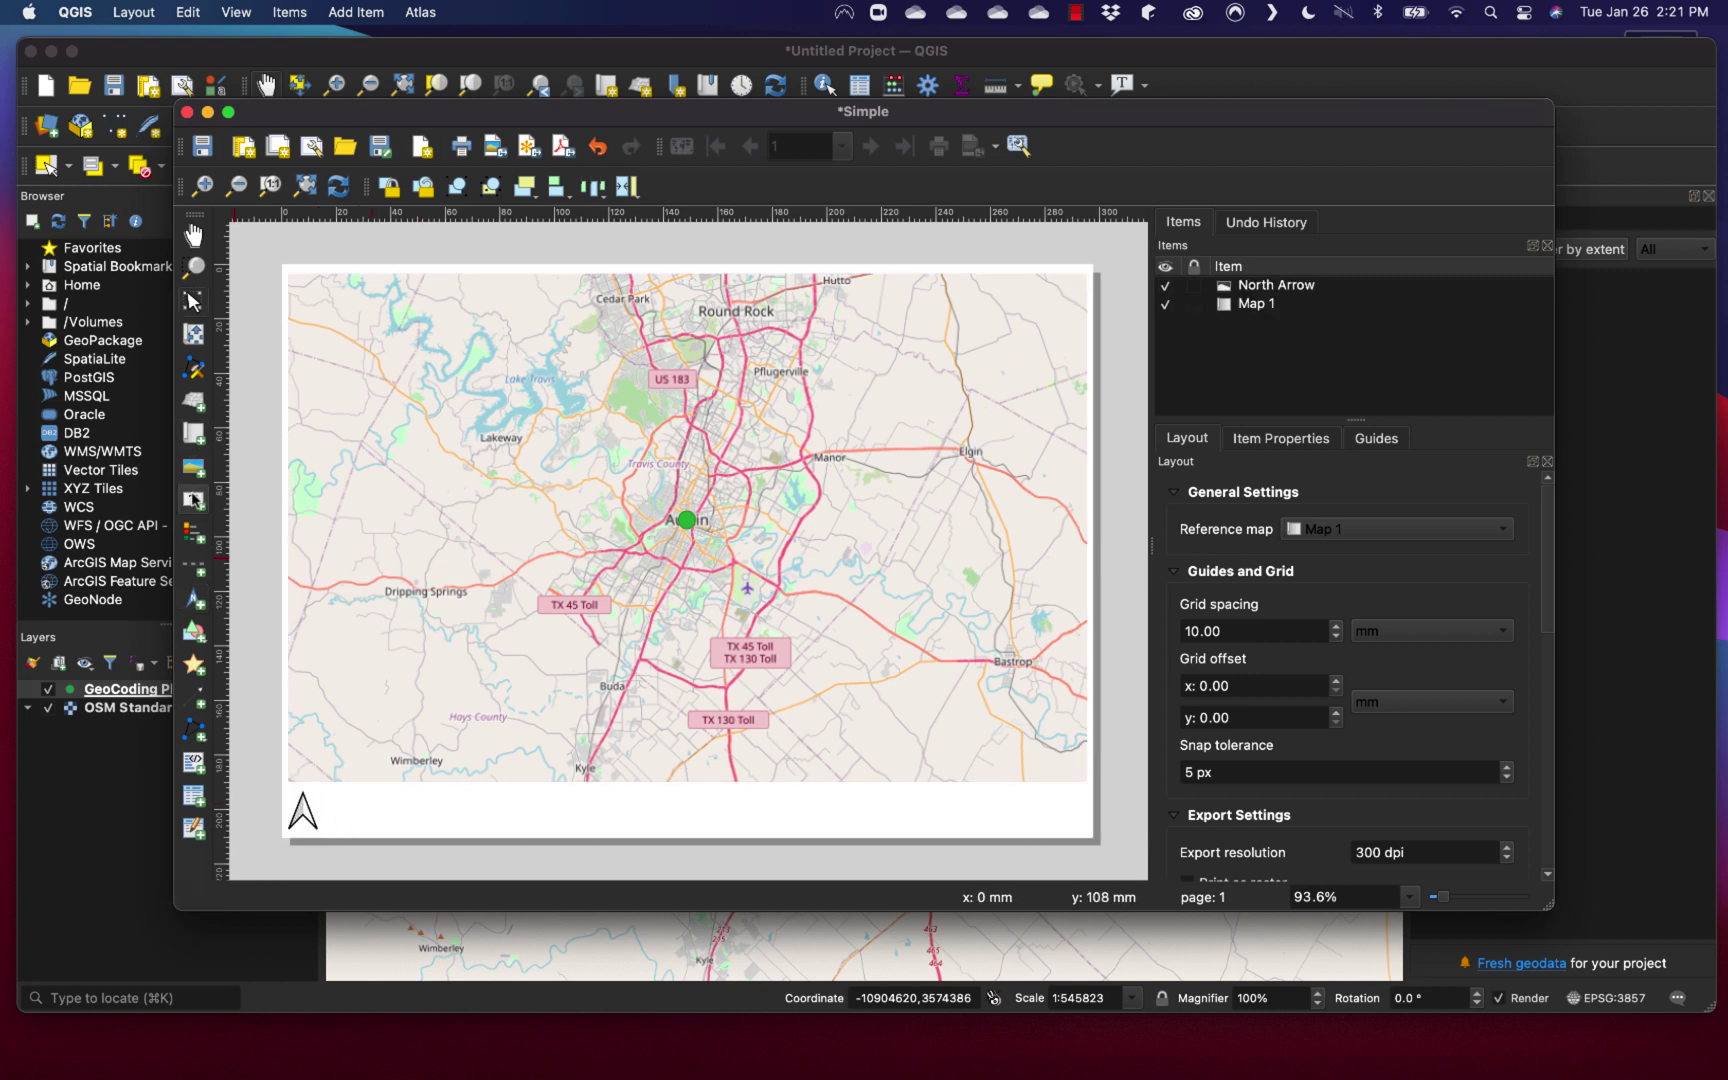
Add a 0–20 km scale bar below the map beside the north arrow.
click(194, 565)
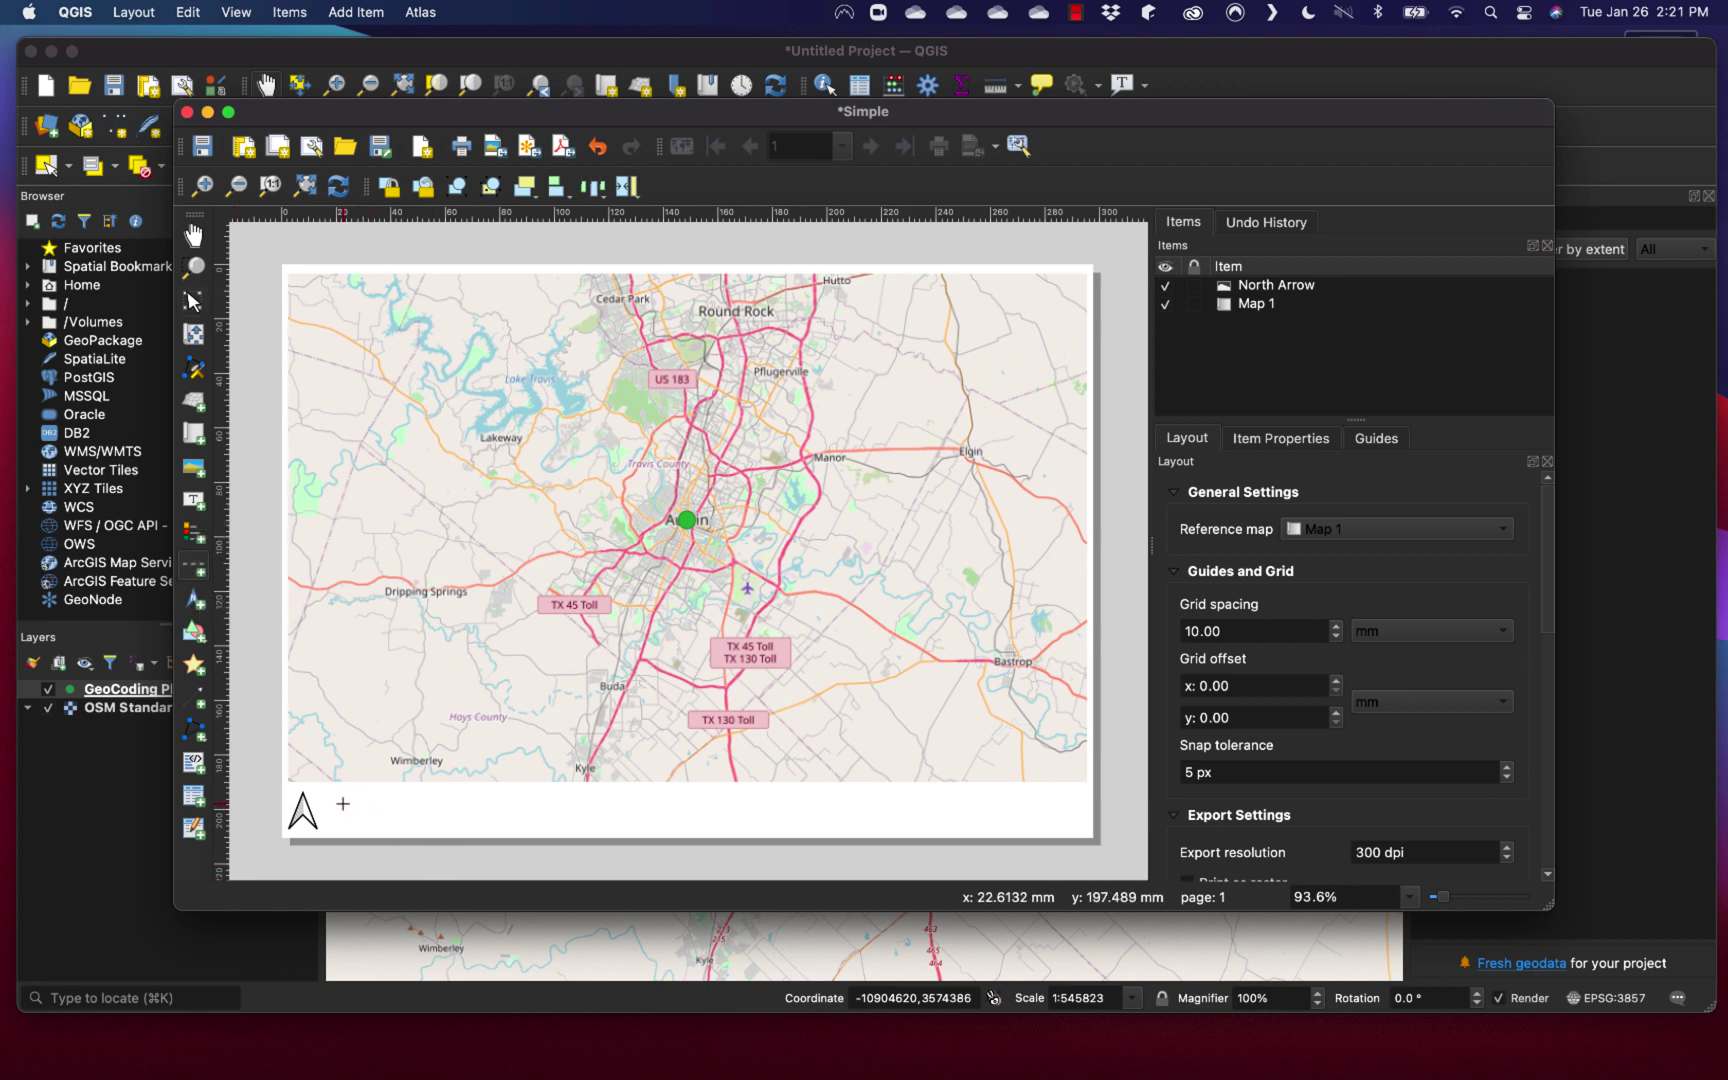
drag(343, 803, 649, 825)
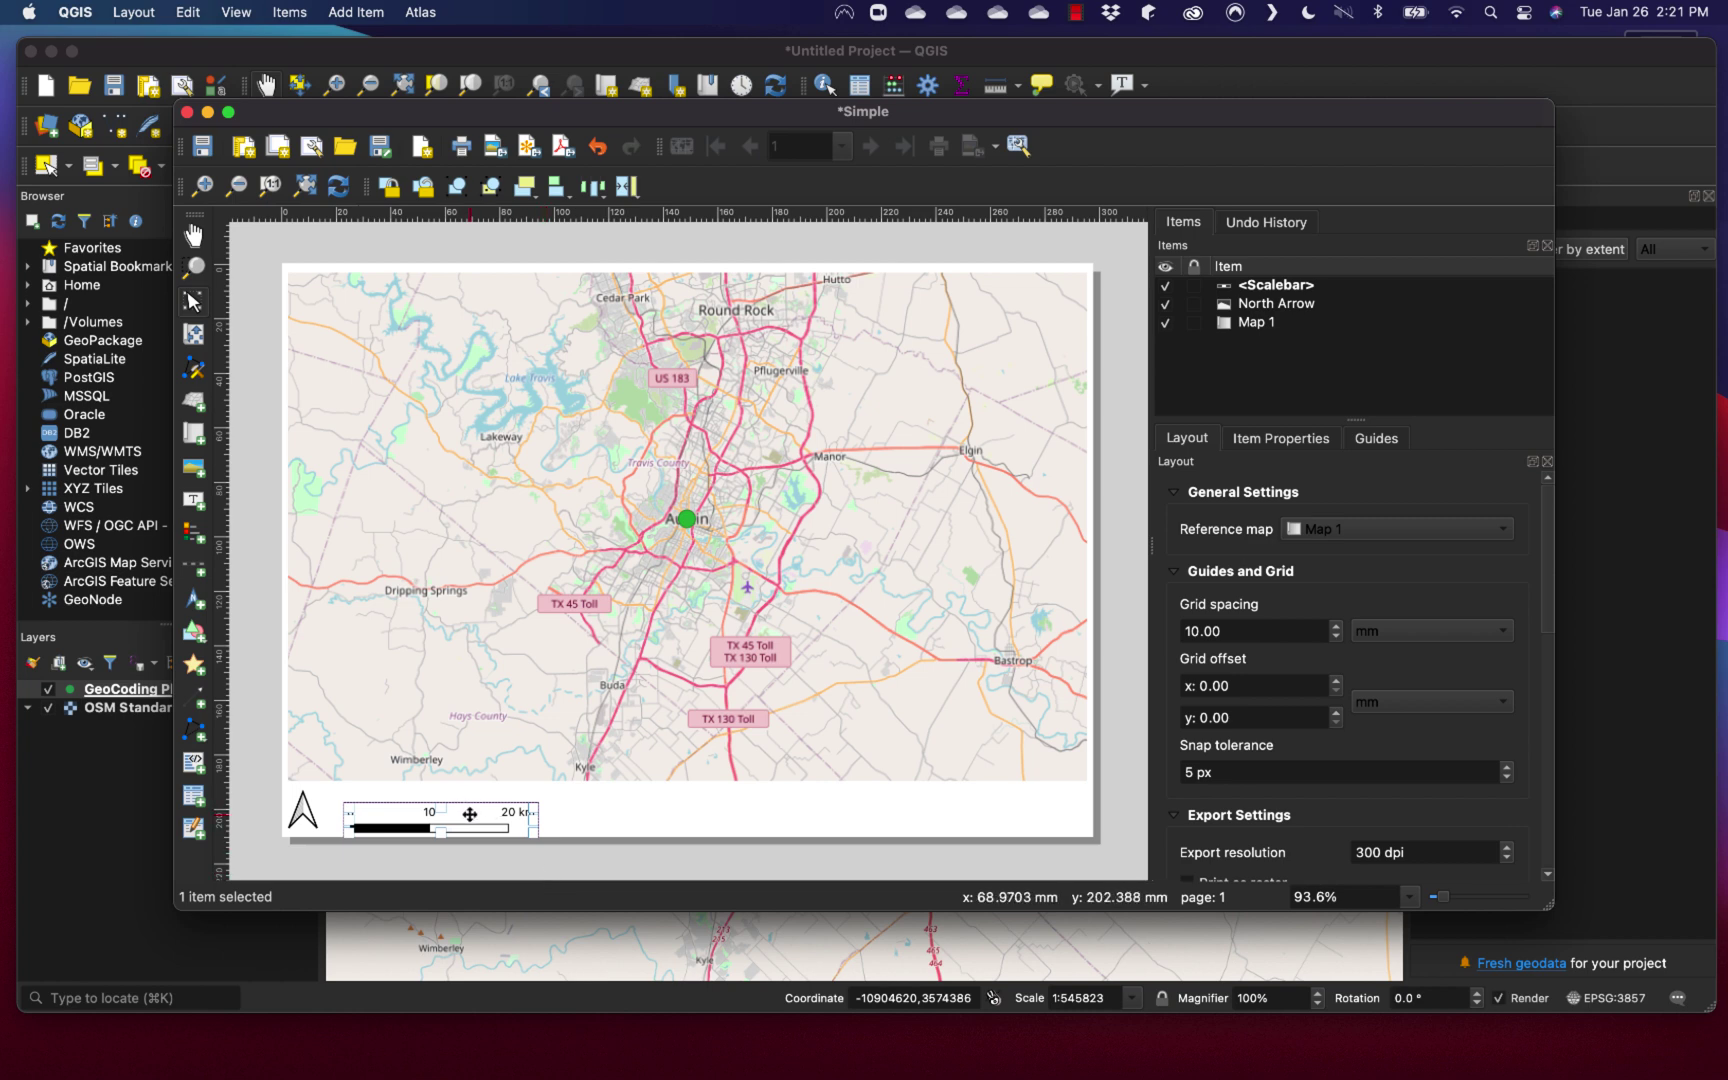
drag(468, 815, 466, 801)
click(579, 829)
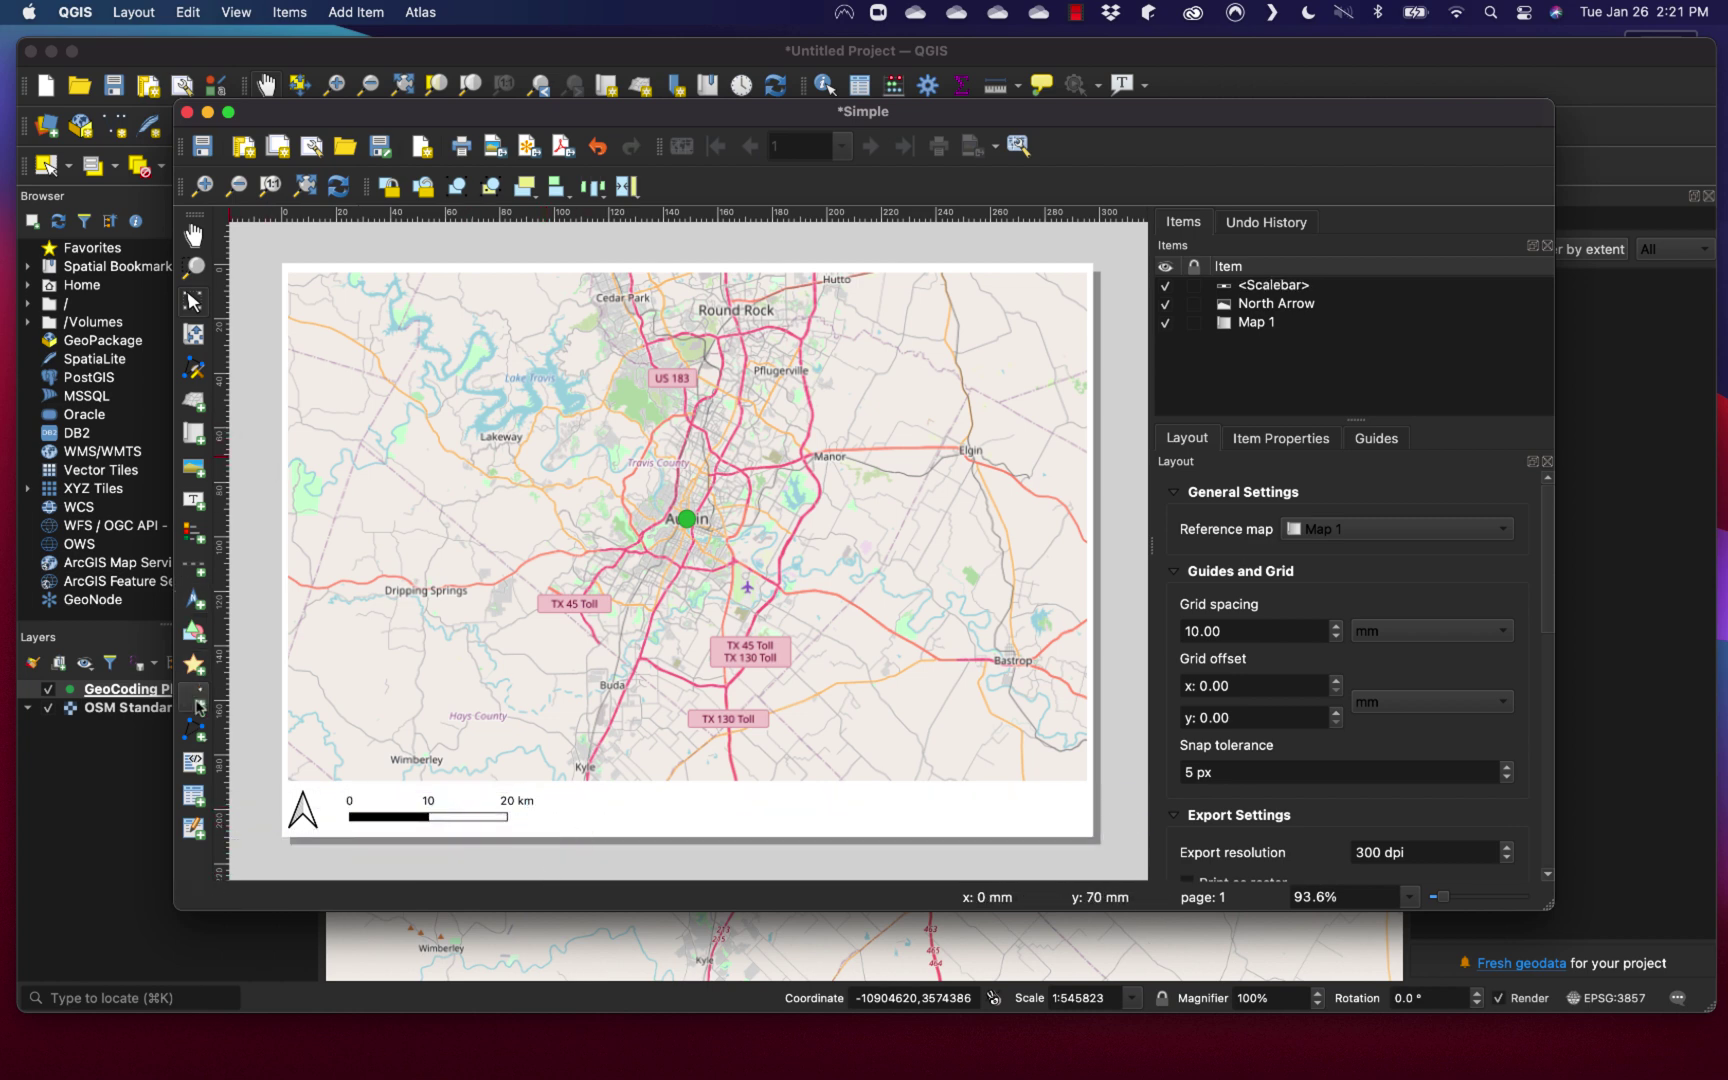
Draw a label below the map and replace Lorem ipsum with 'Austin,Texas - Capitol of Texas'.
click(194, 497)
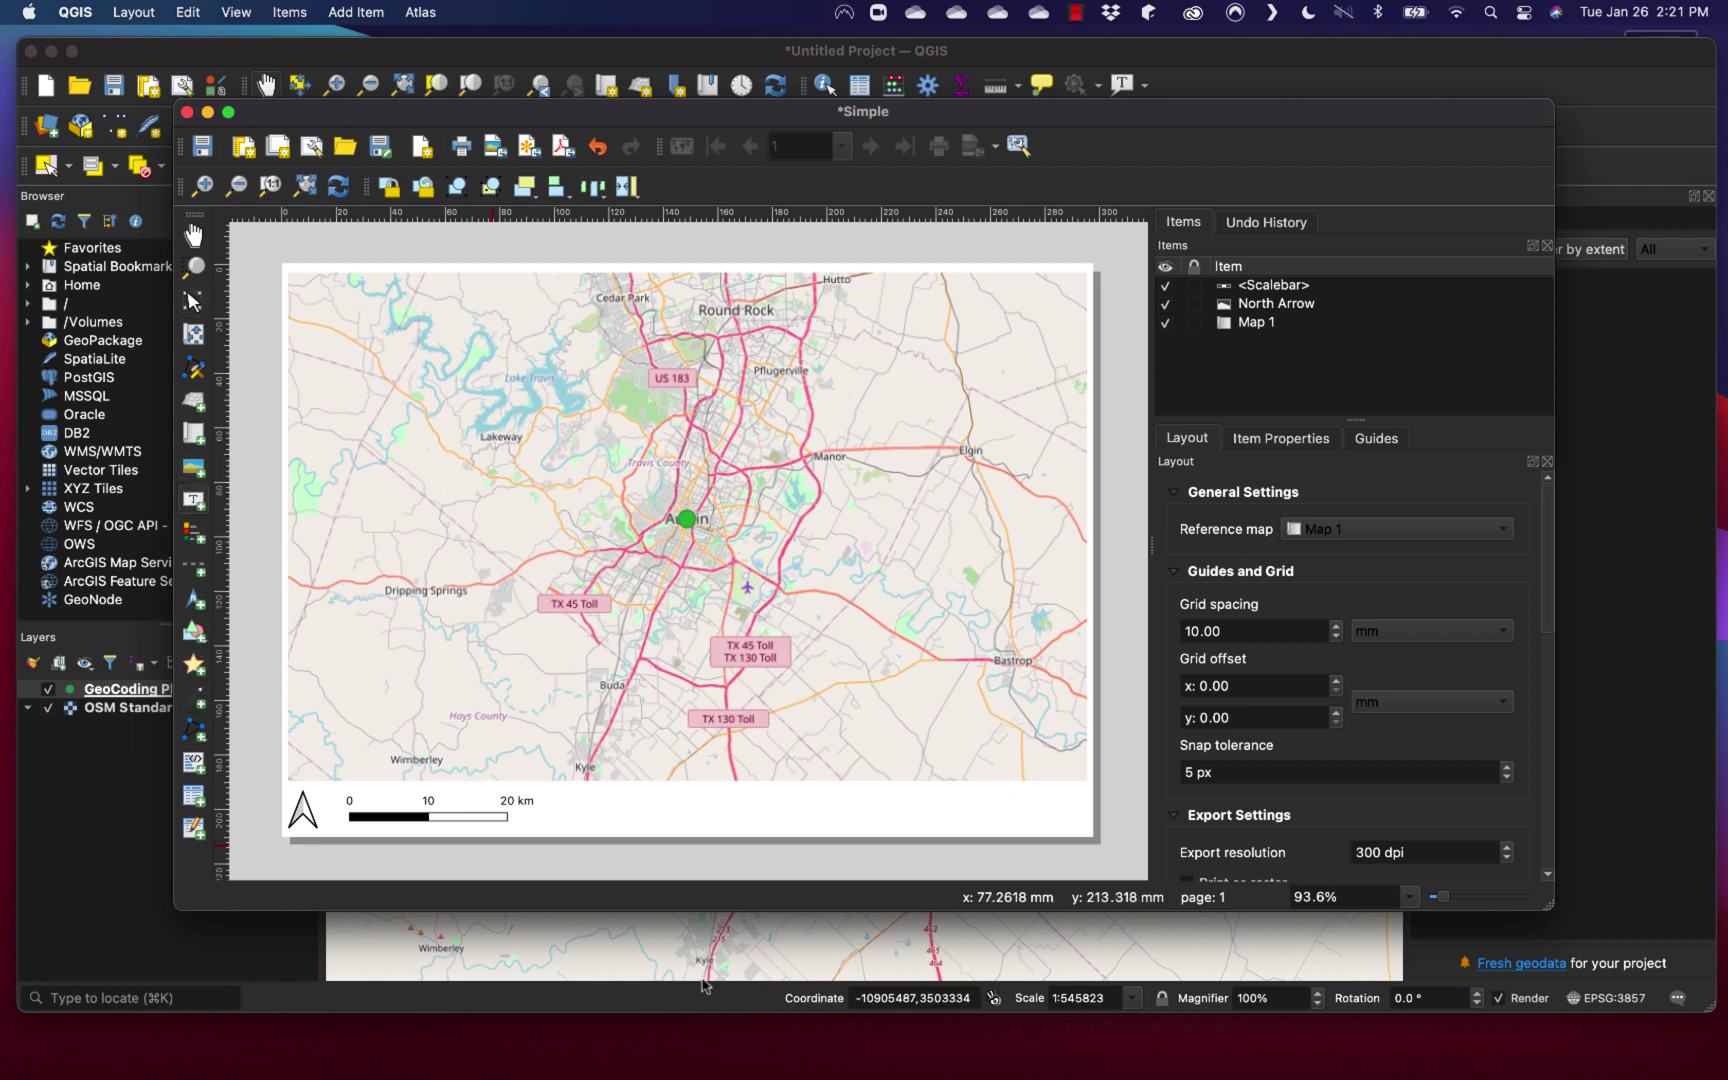
drag(600, 803, 803, 828)
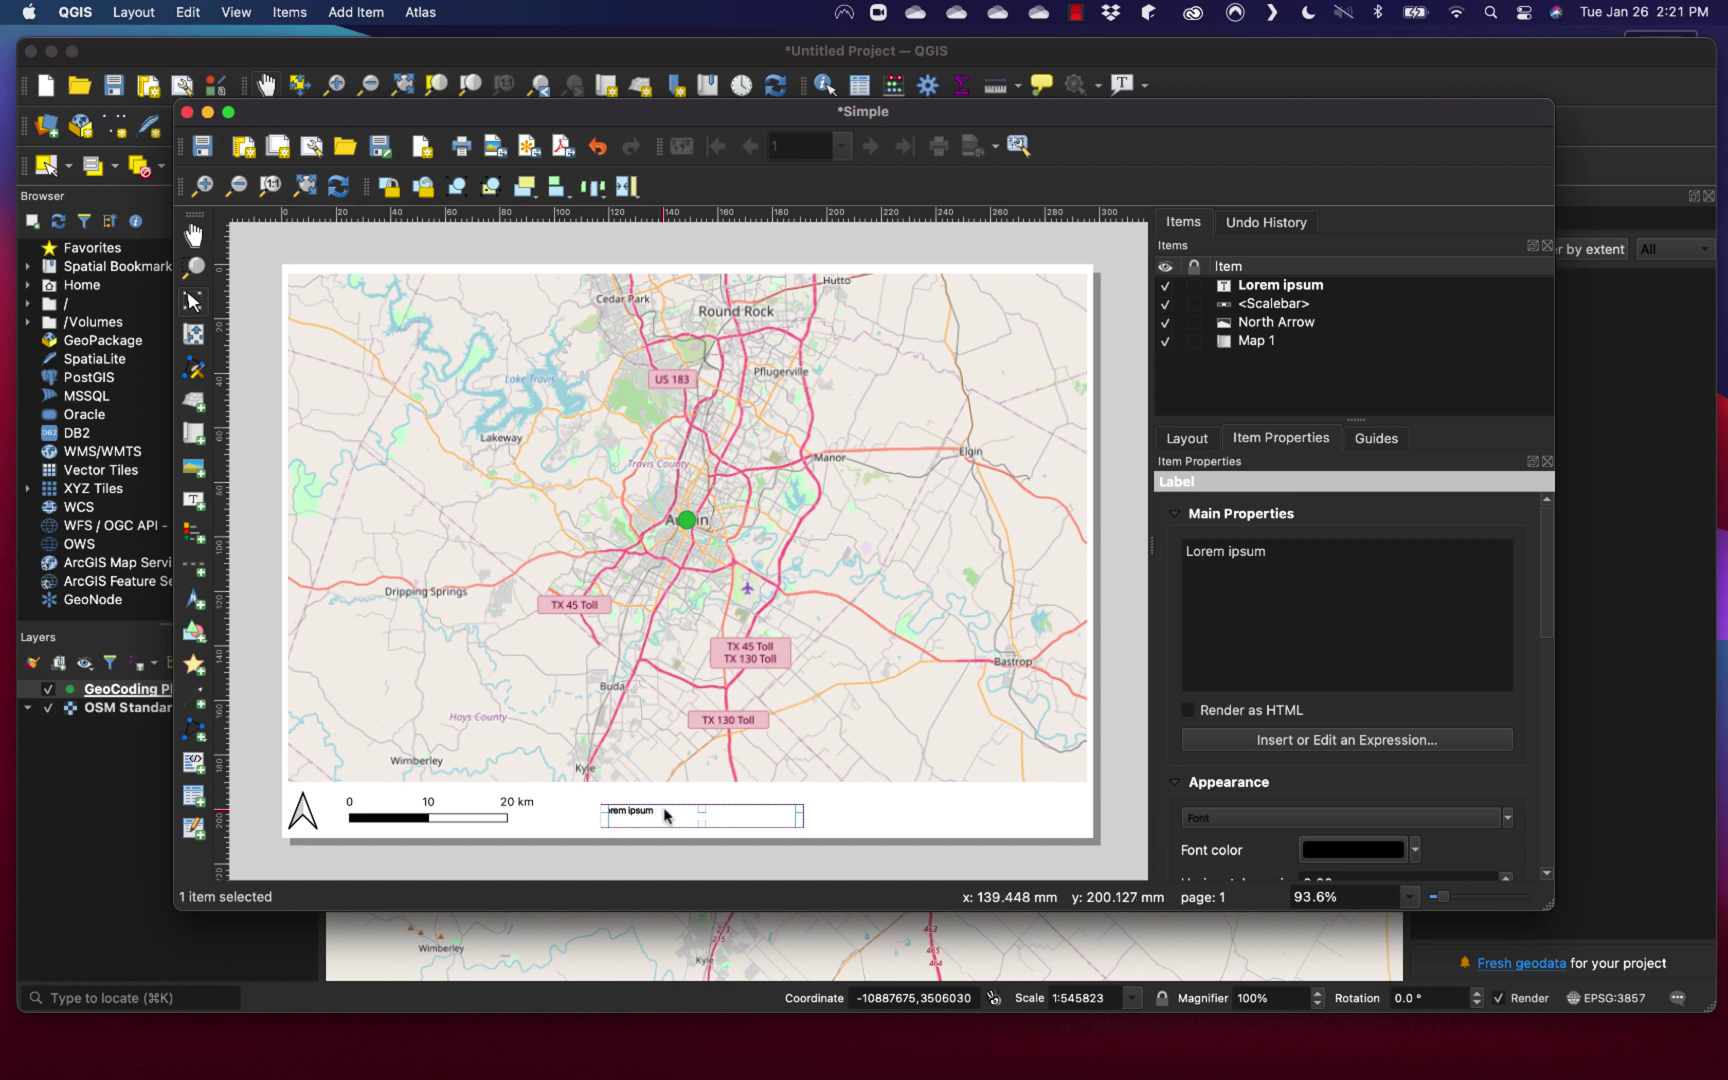
triple_click(1208, 566)
text(Austin,RT)
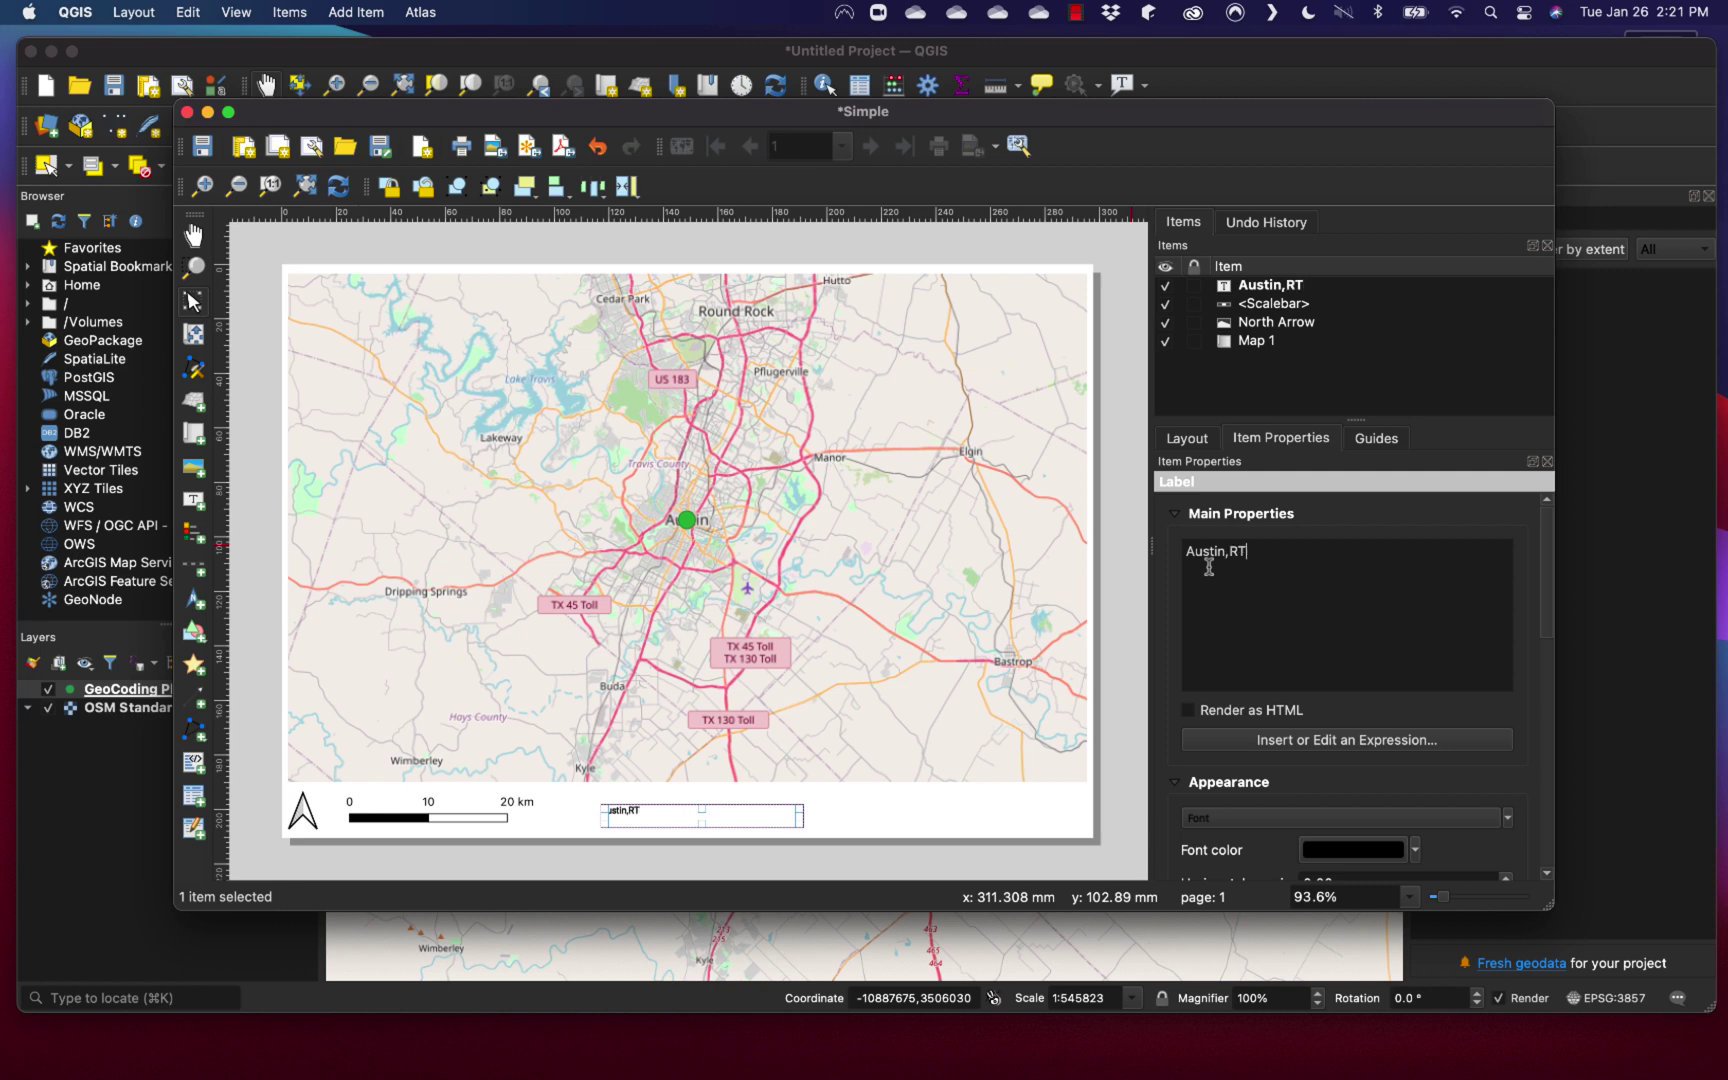
key(Left)
key(BackSpace)
text(exas)
text( - Cap)
text(ital)
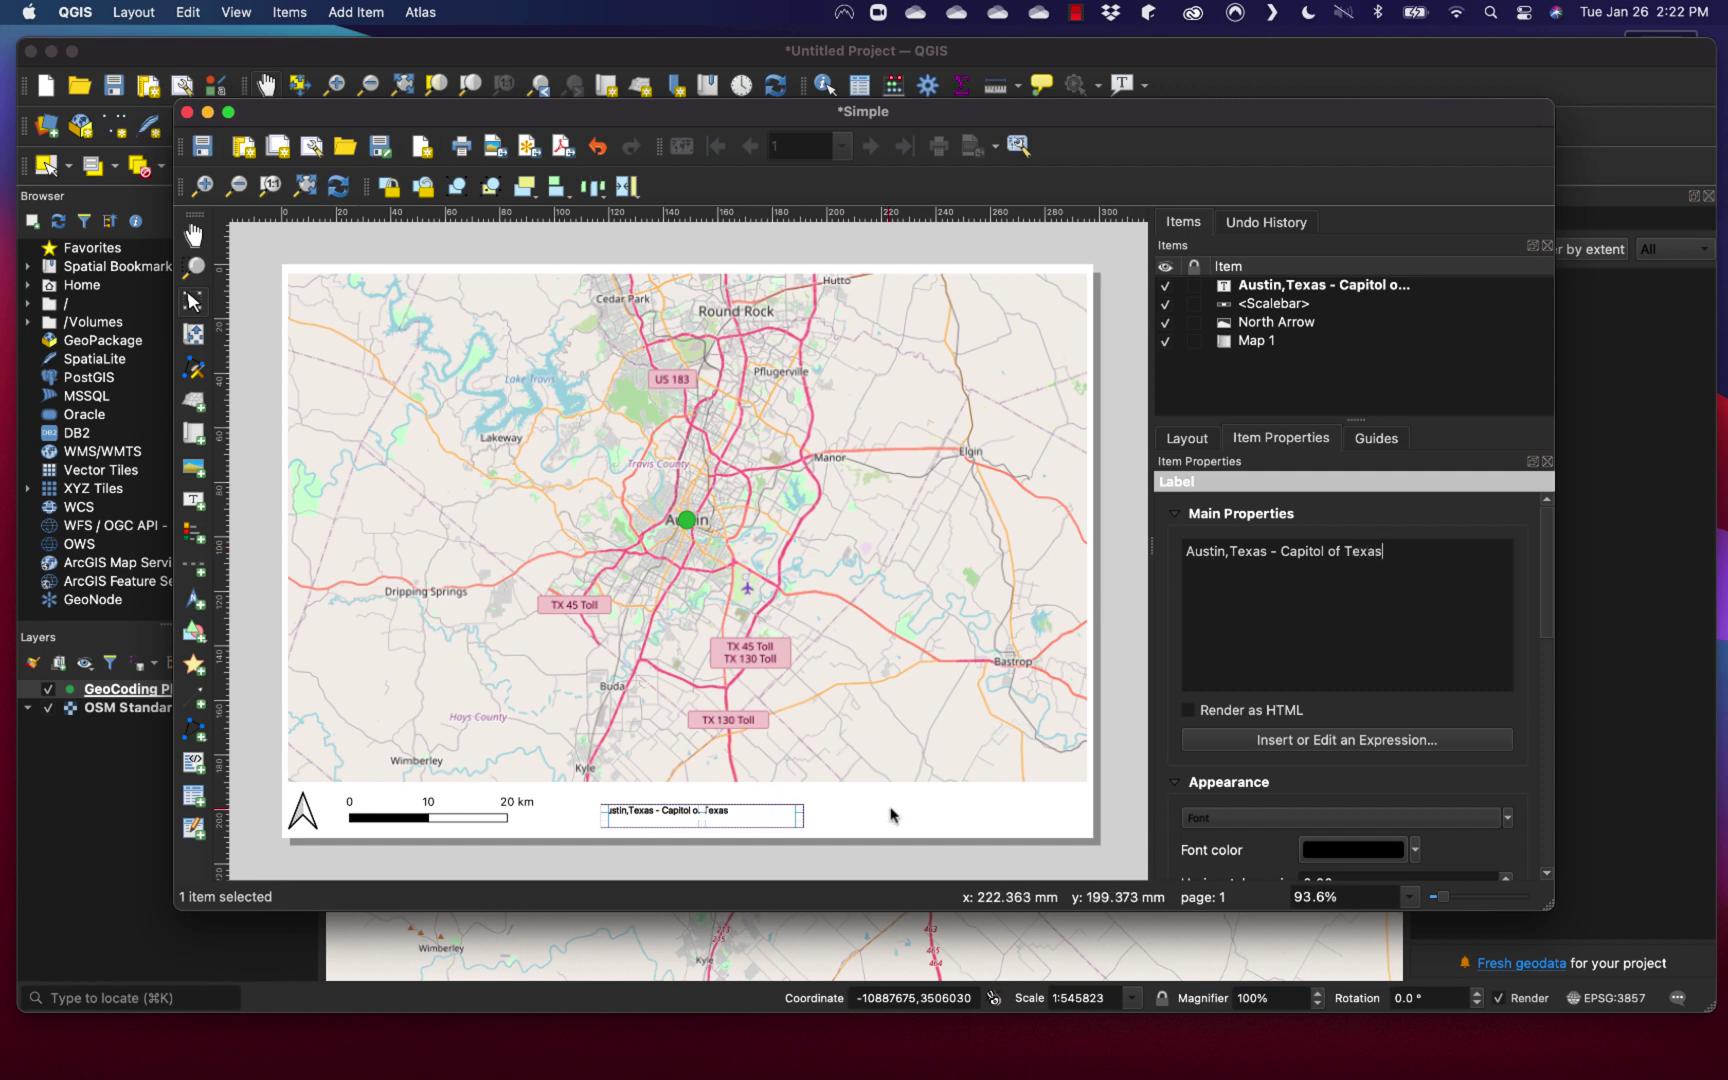
Drag the title label's top edge to make its box slightly taller beside the scale bar.
drag(682, 807, 679, 804)
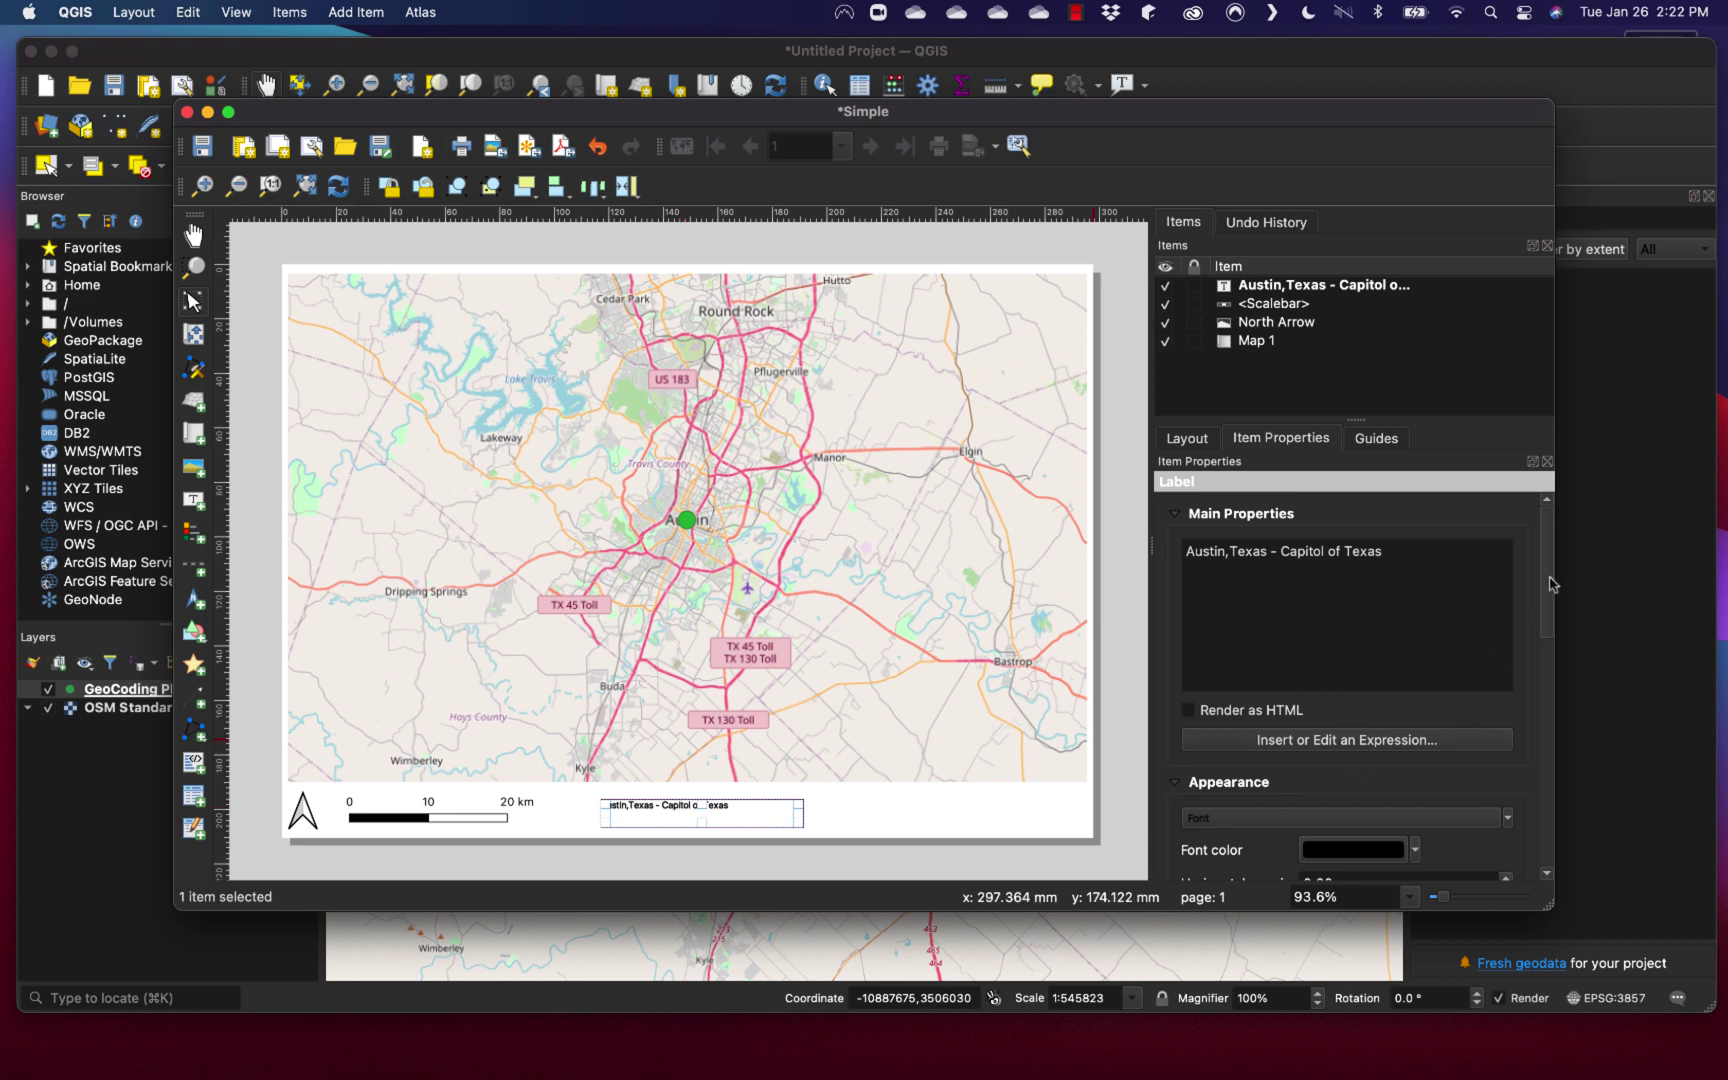
scroll(1549, 600, down, 3)
drag(1565, 616, 1582, 686)
scroll(1360, 630, up, 1)
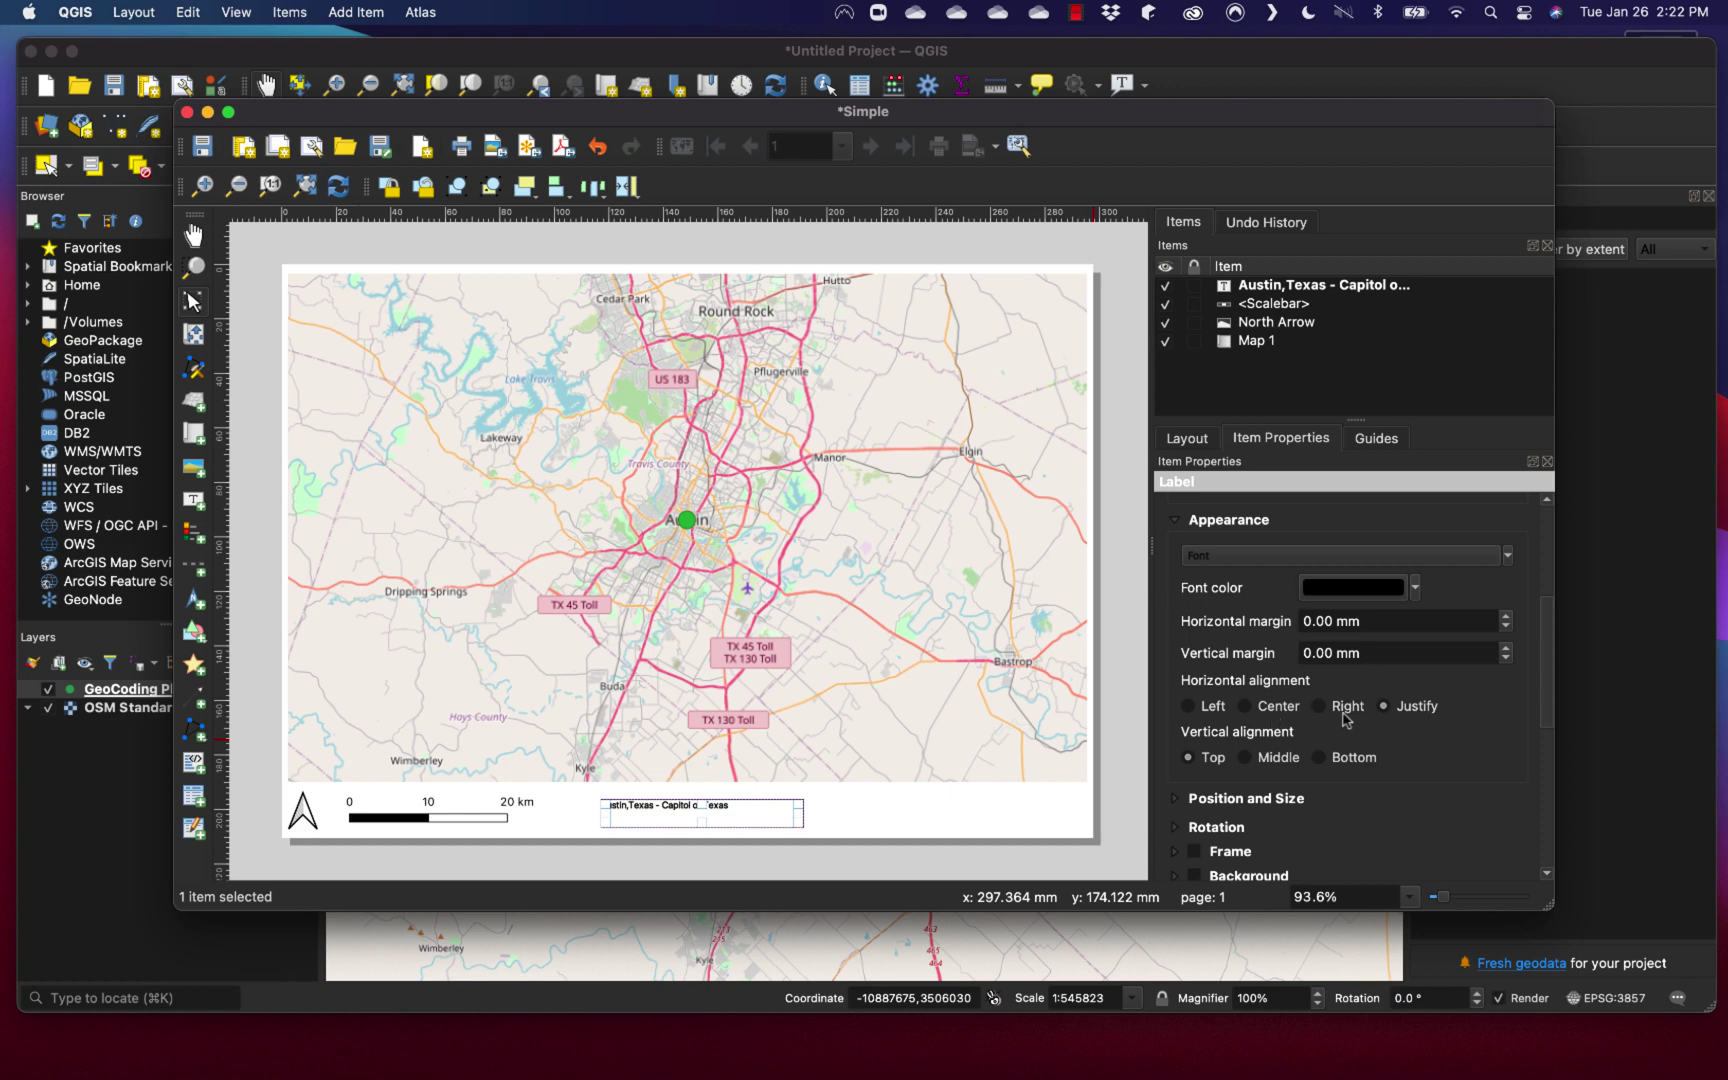
Check the title label's Position and Size values, then deselect it to preview the finished layout.
click(1176, 801)
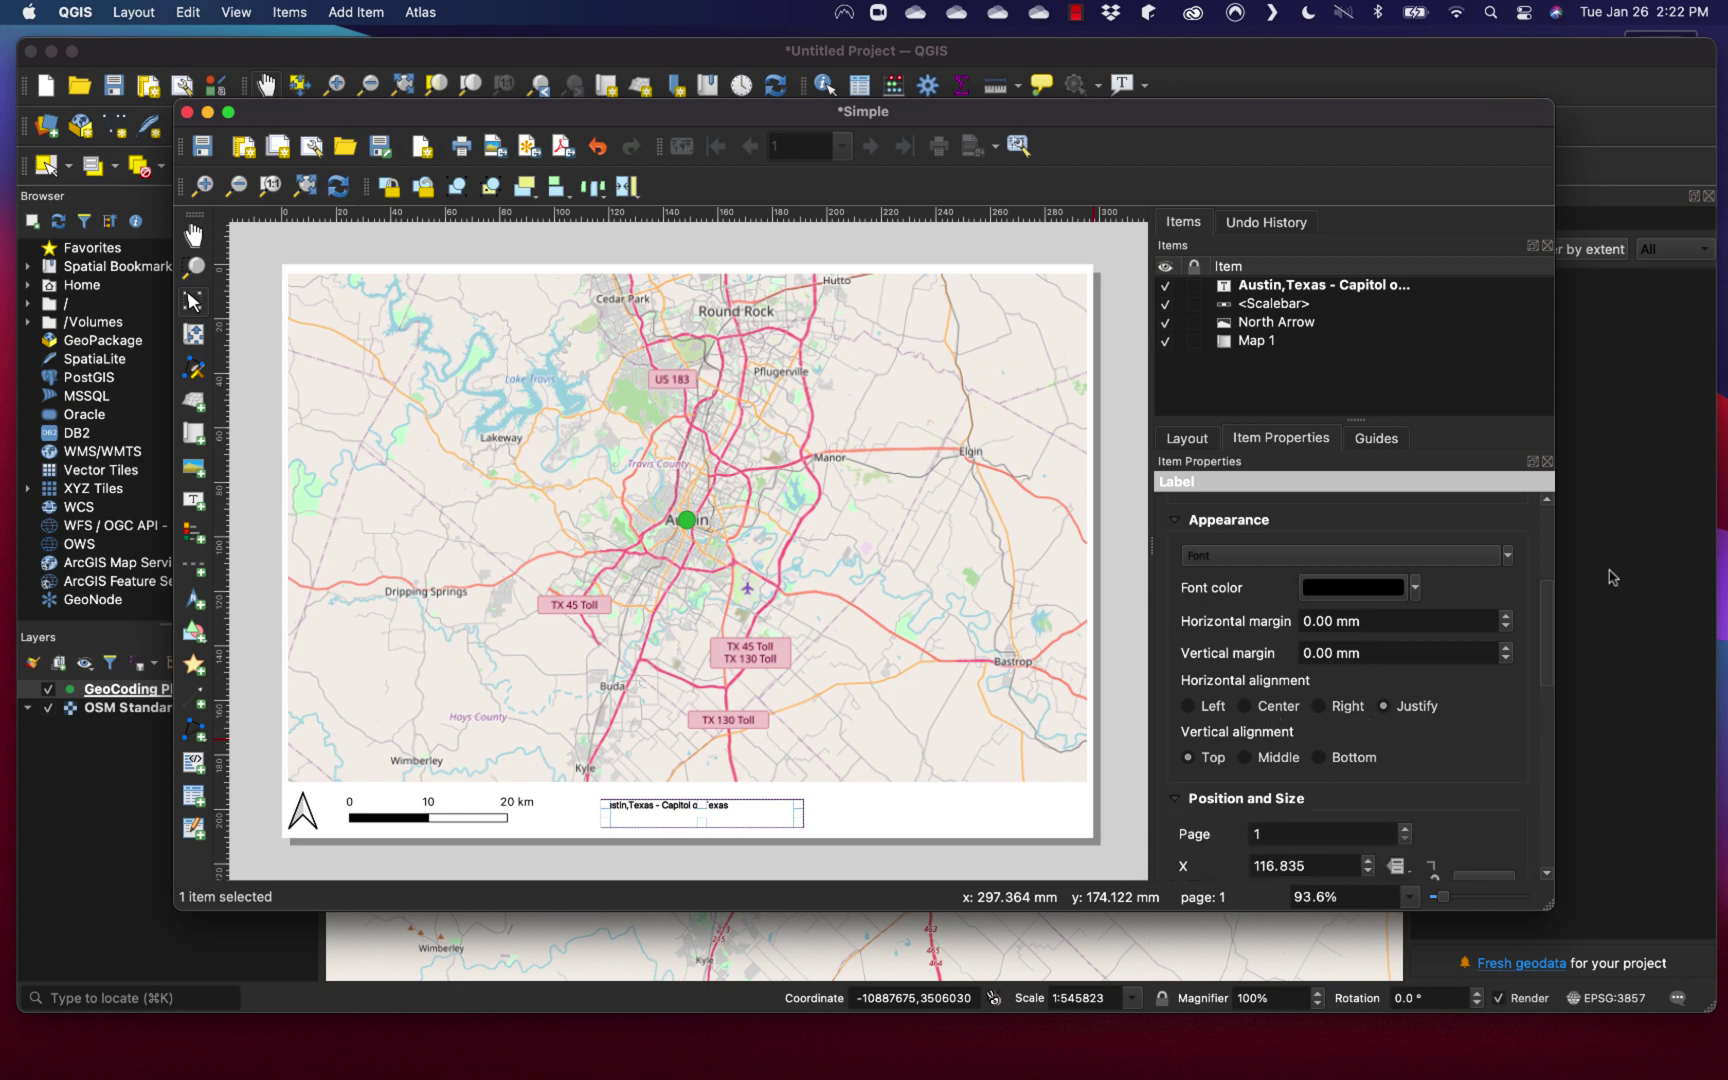
drag(1550, 615, 1556, 677)
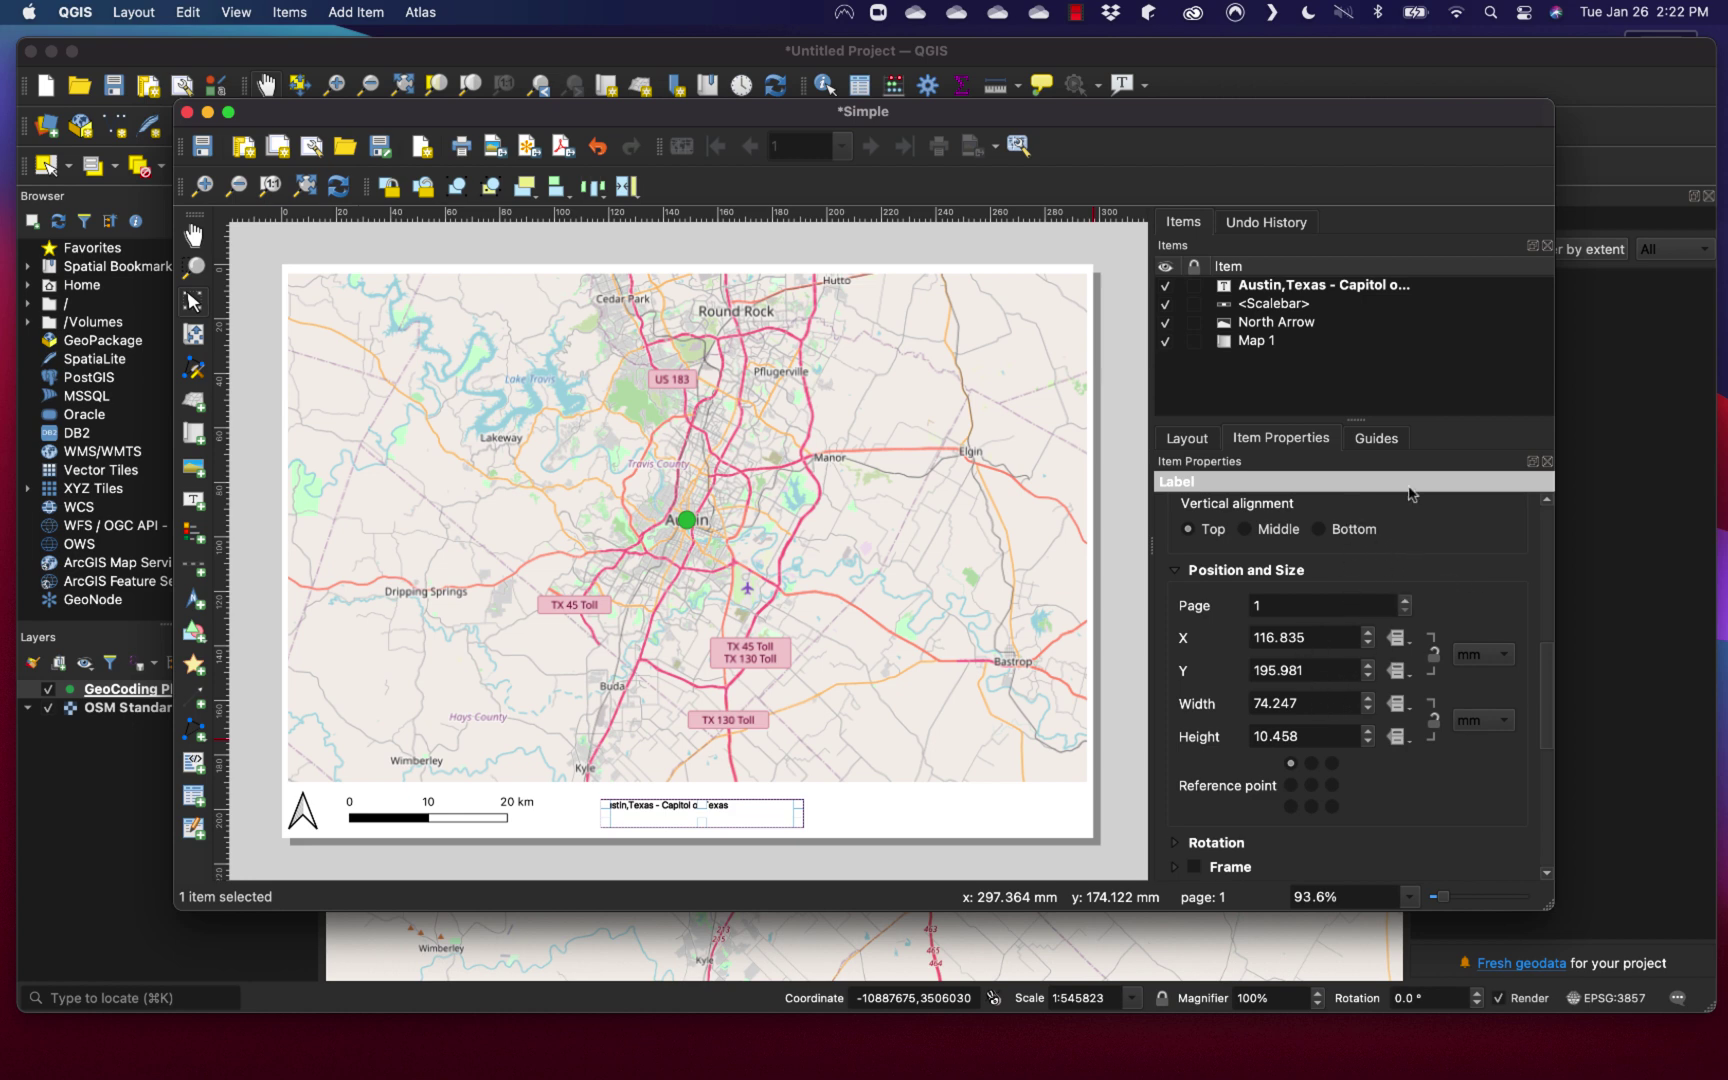
click(820, 812)
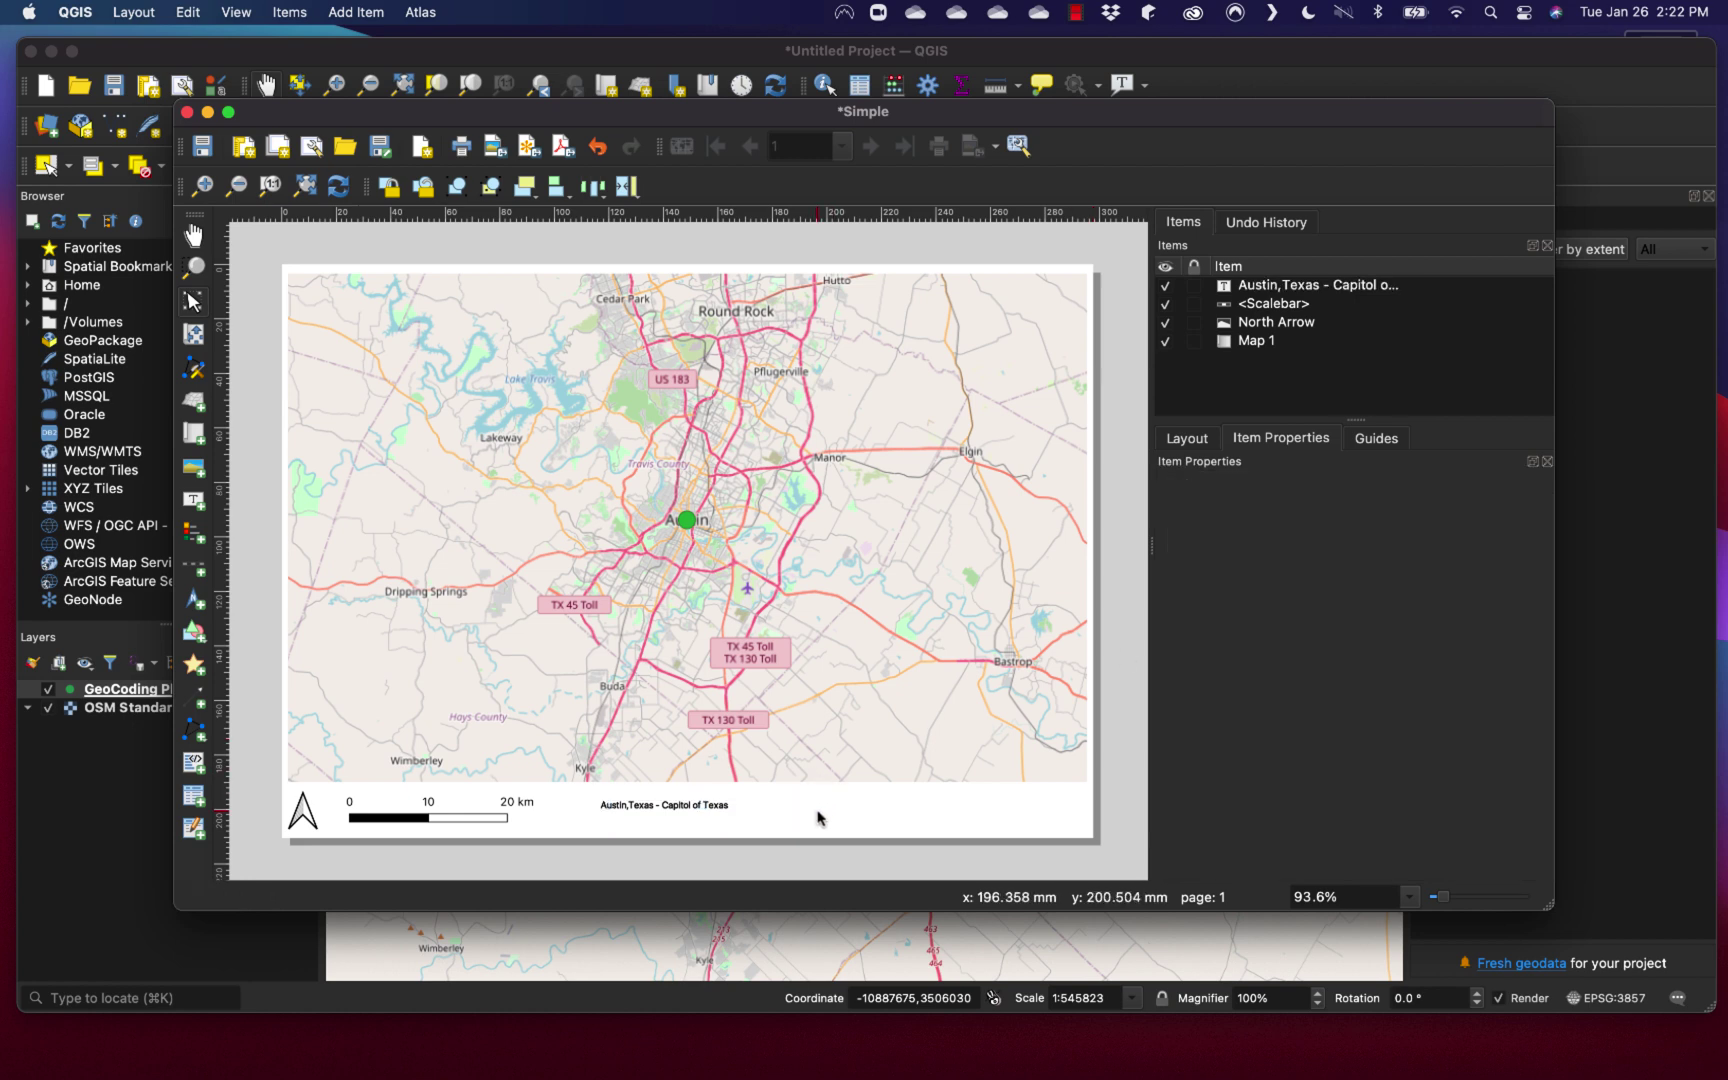
click(701, 806)
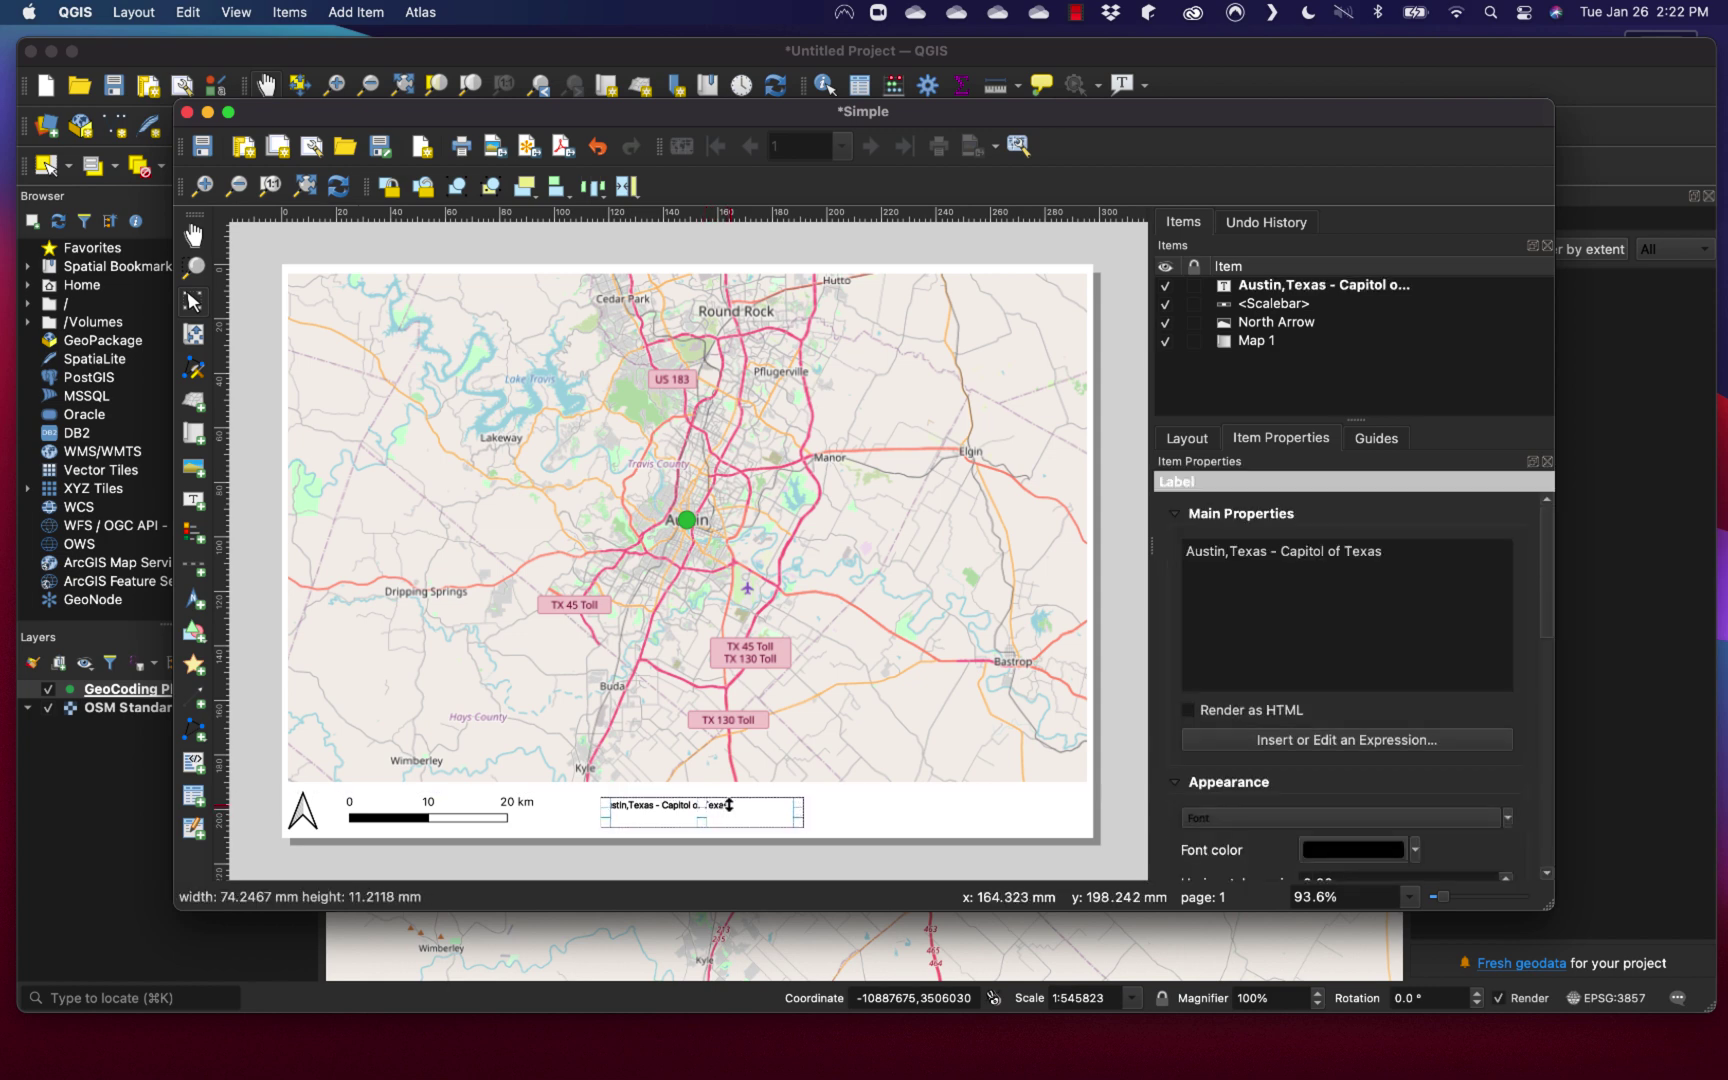
click(849, 832)
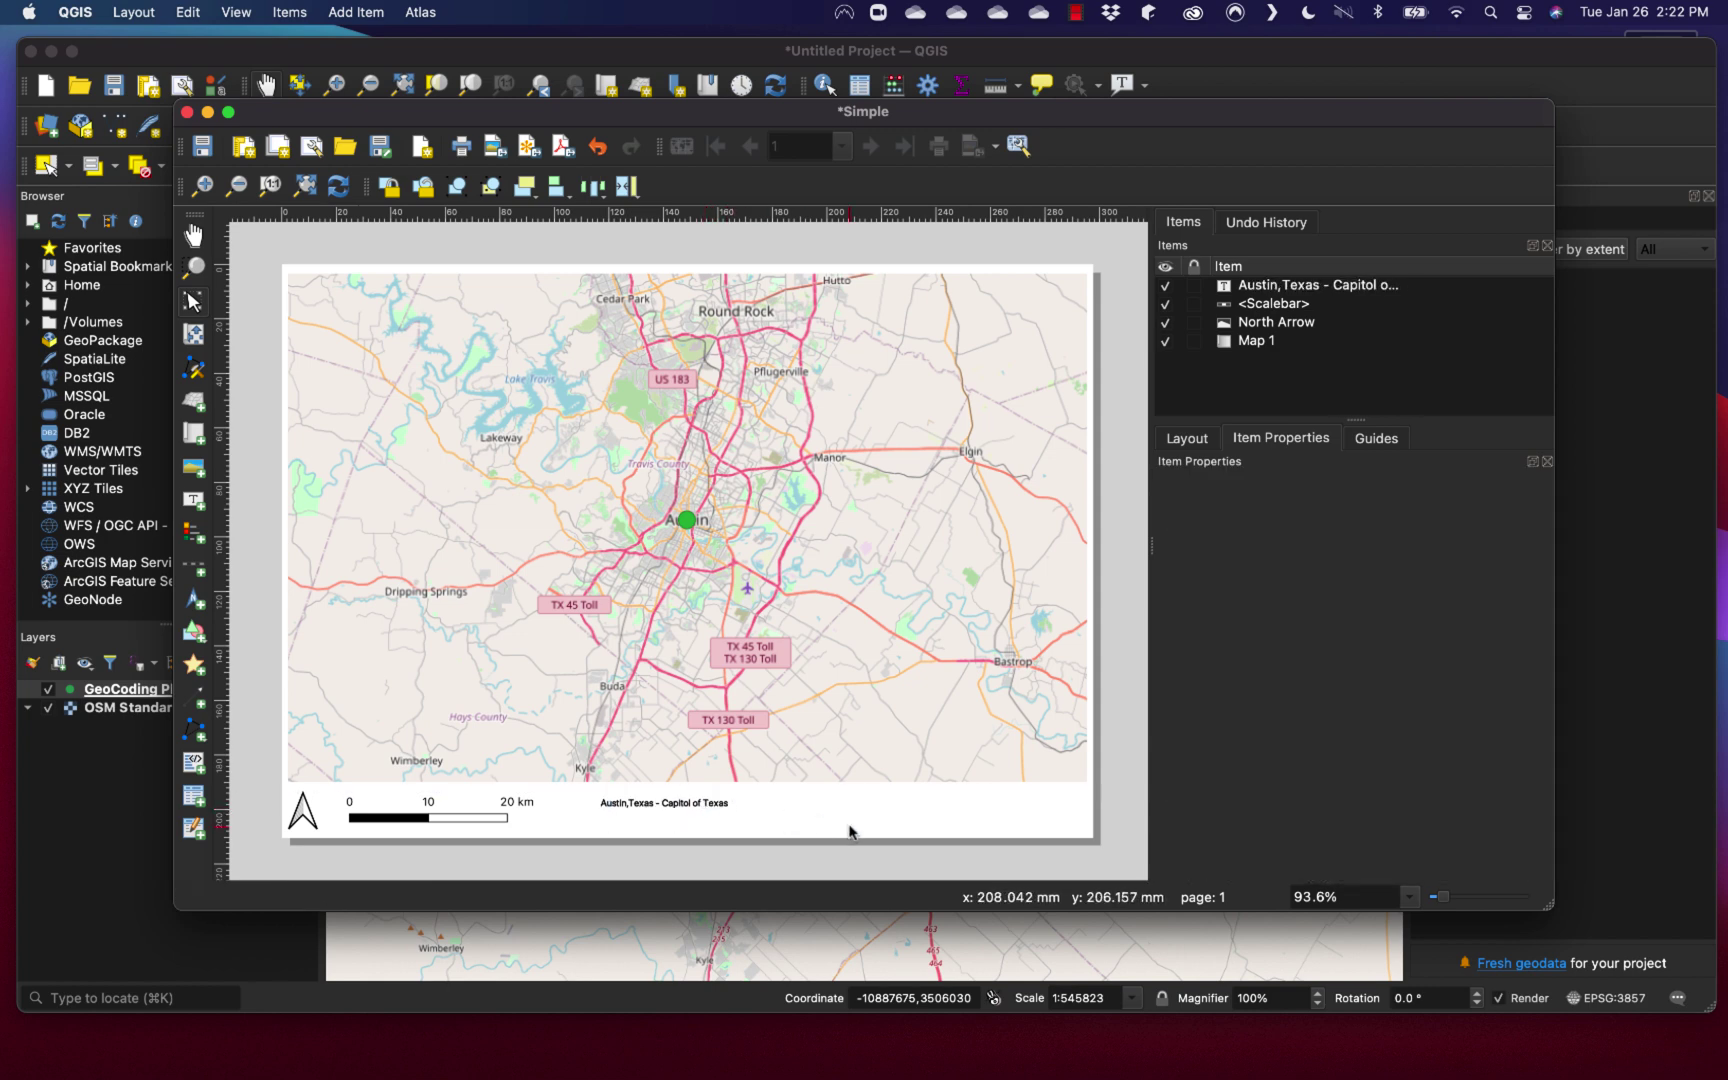
Export the layout as PDF named SimpleMAP on the Desktop, dismissing the WMS warning.
click(565, 147)
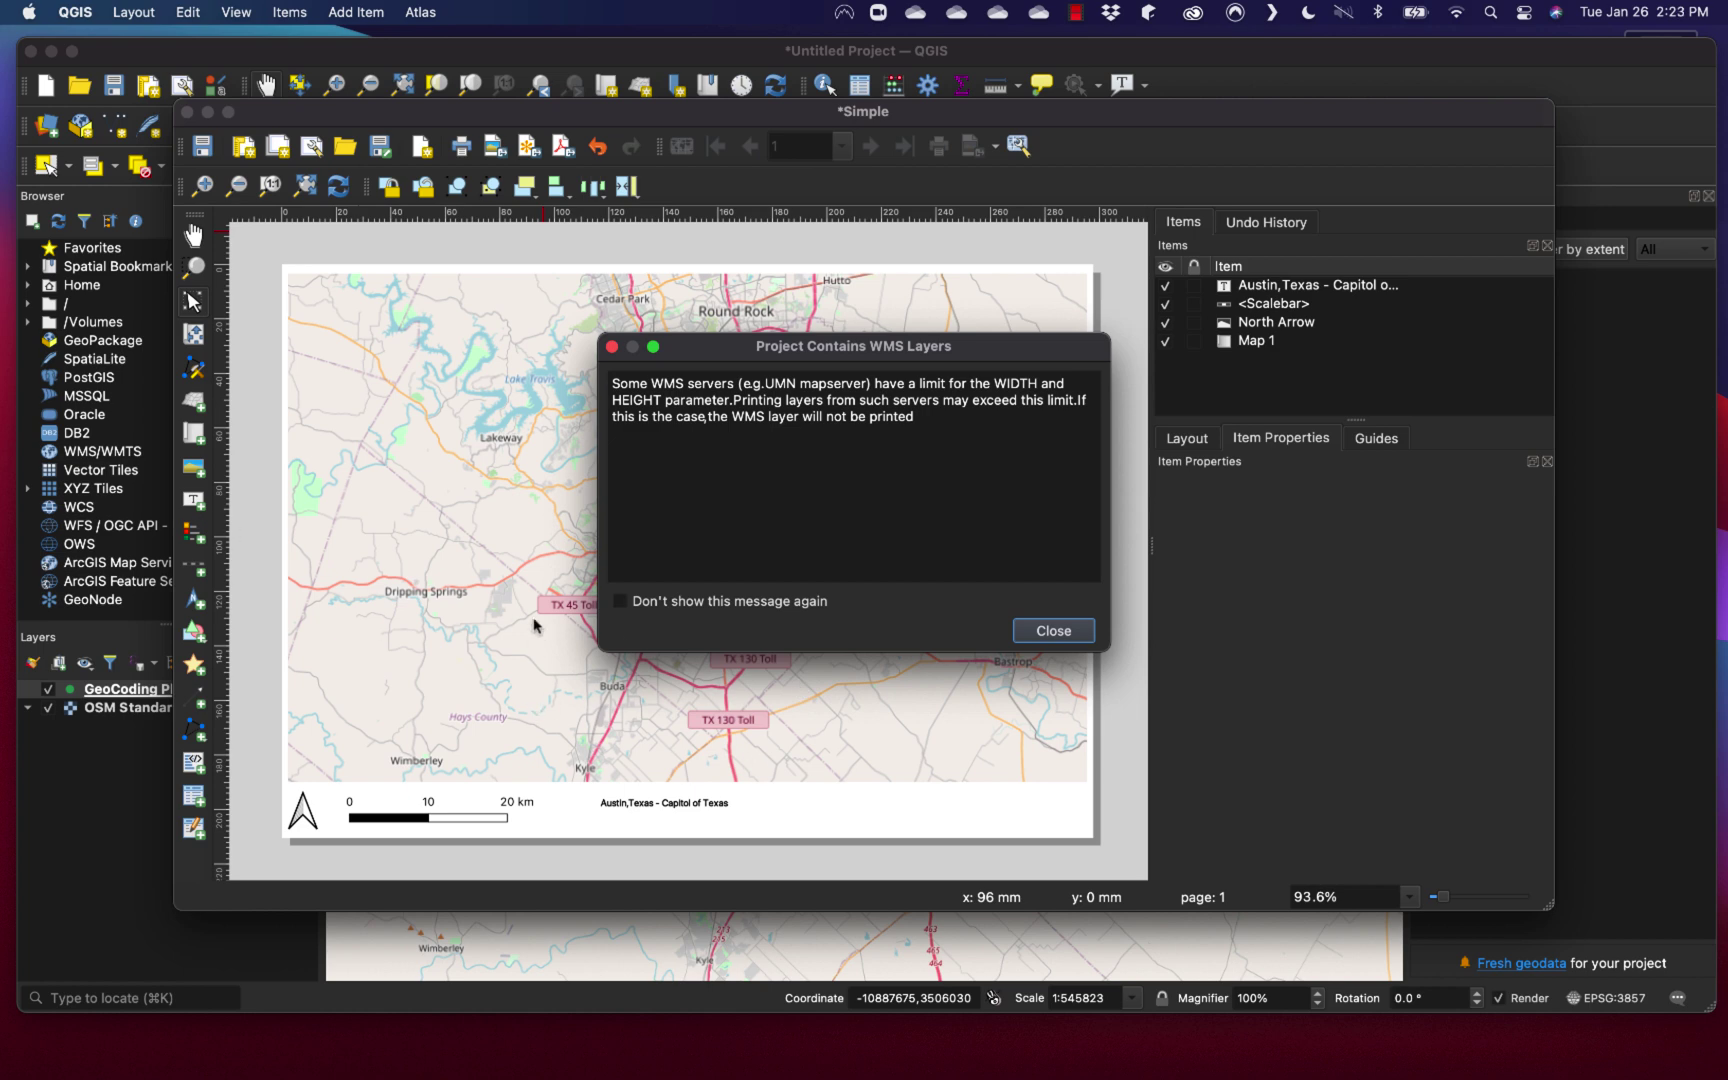
click(1066, 631)
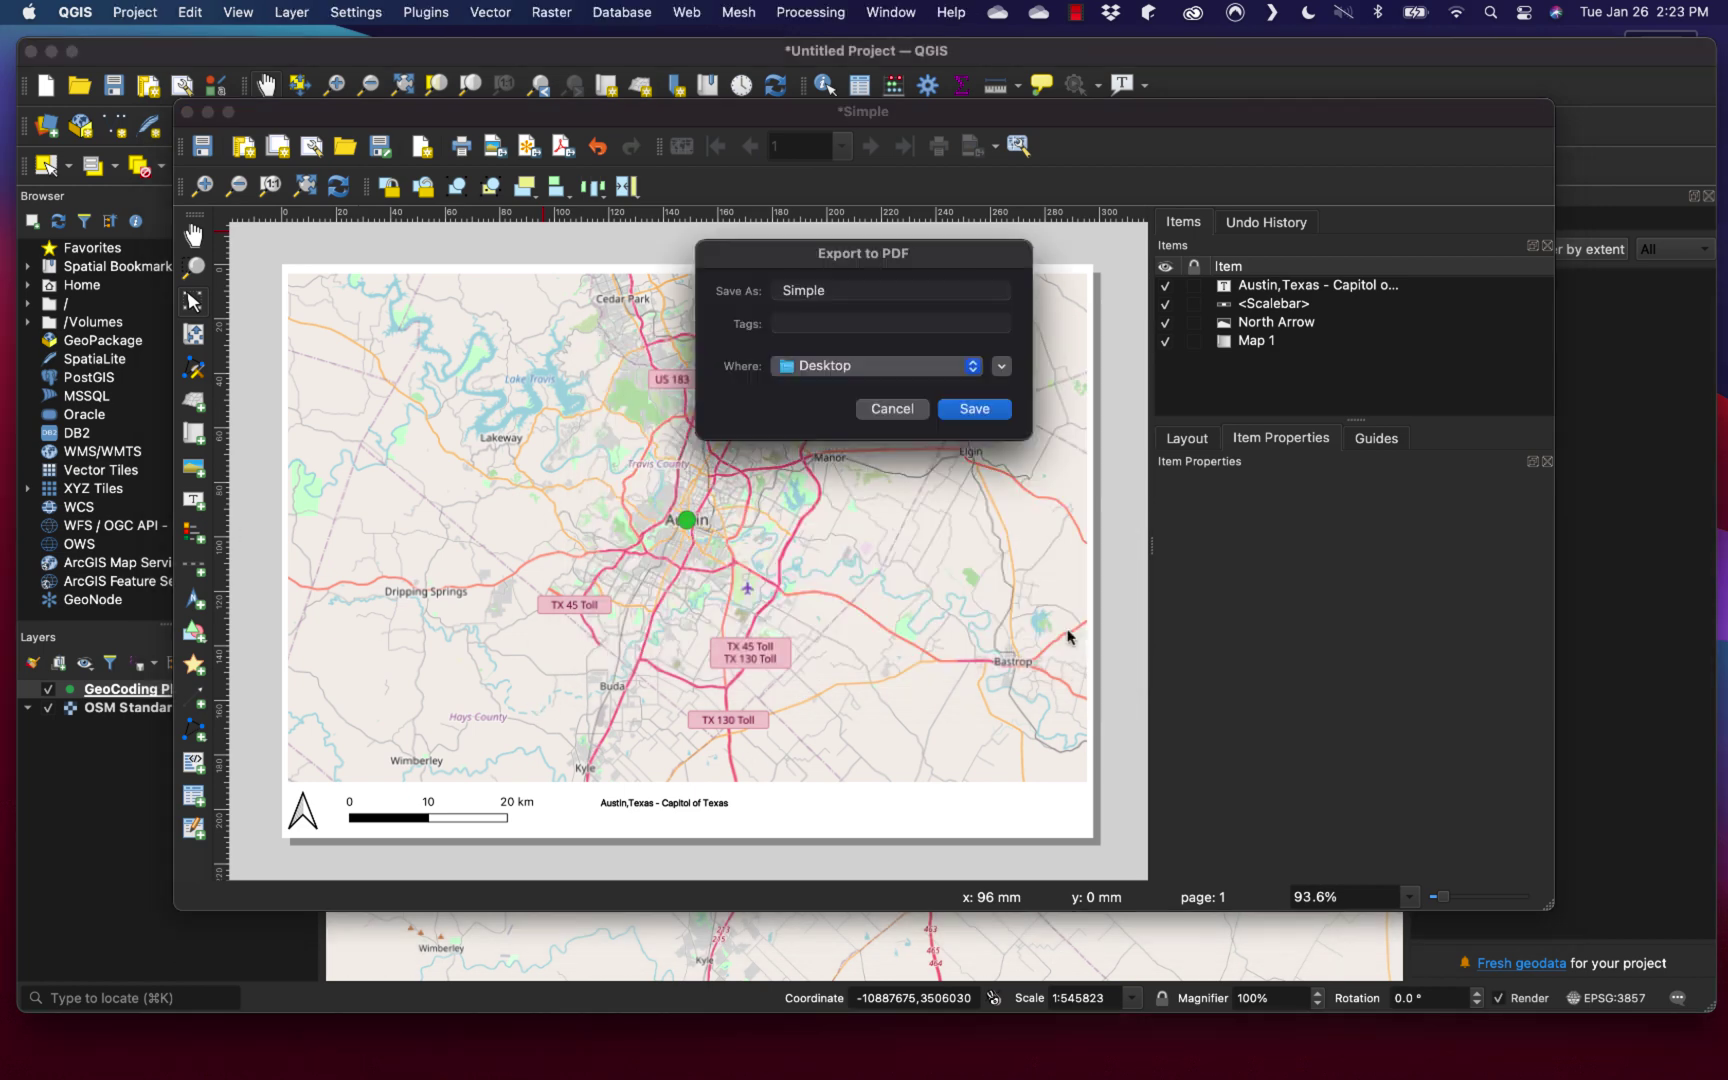
click(873, 295)
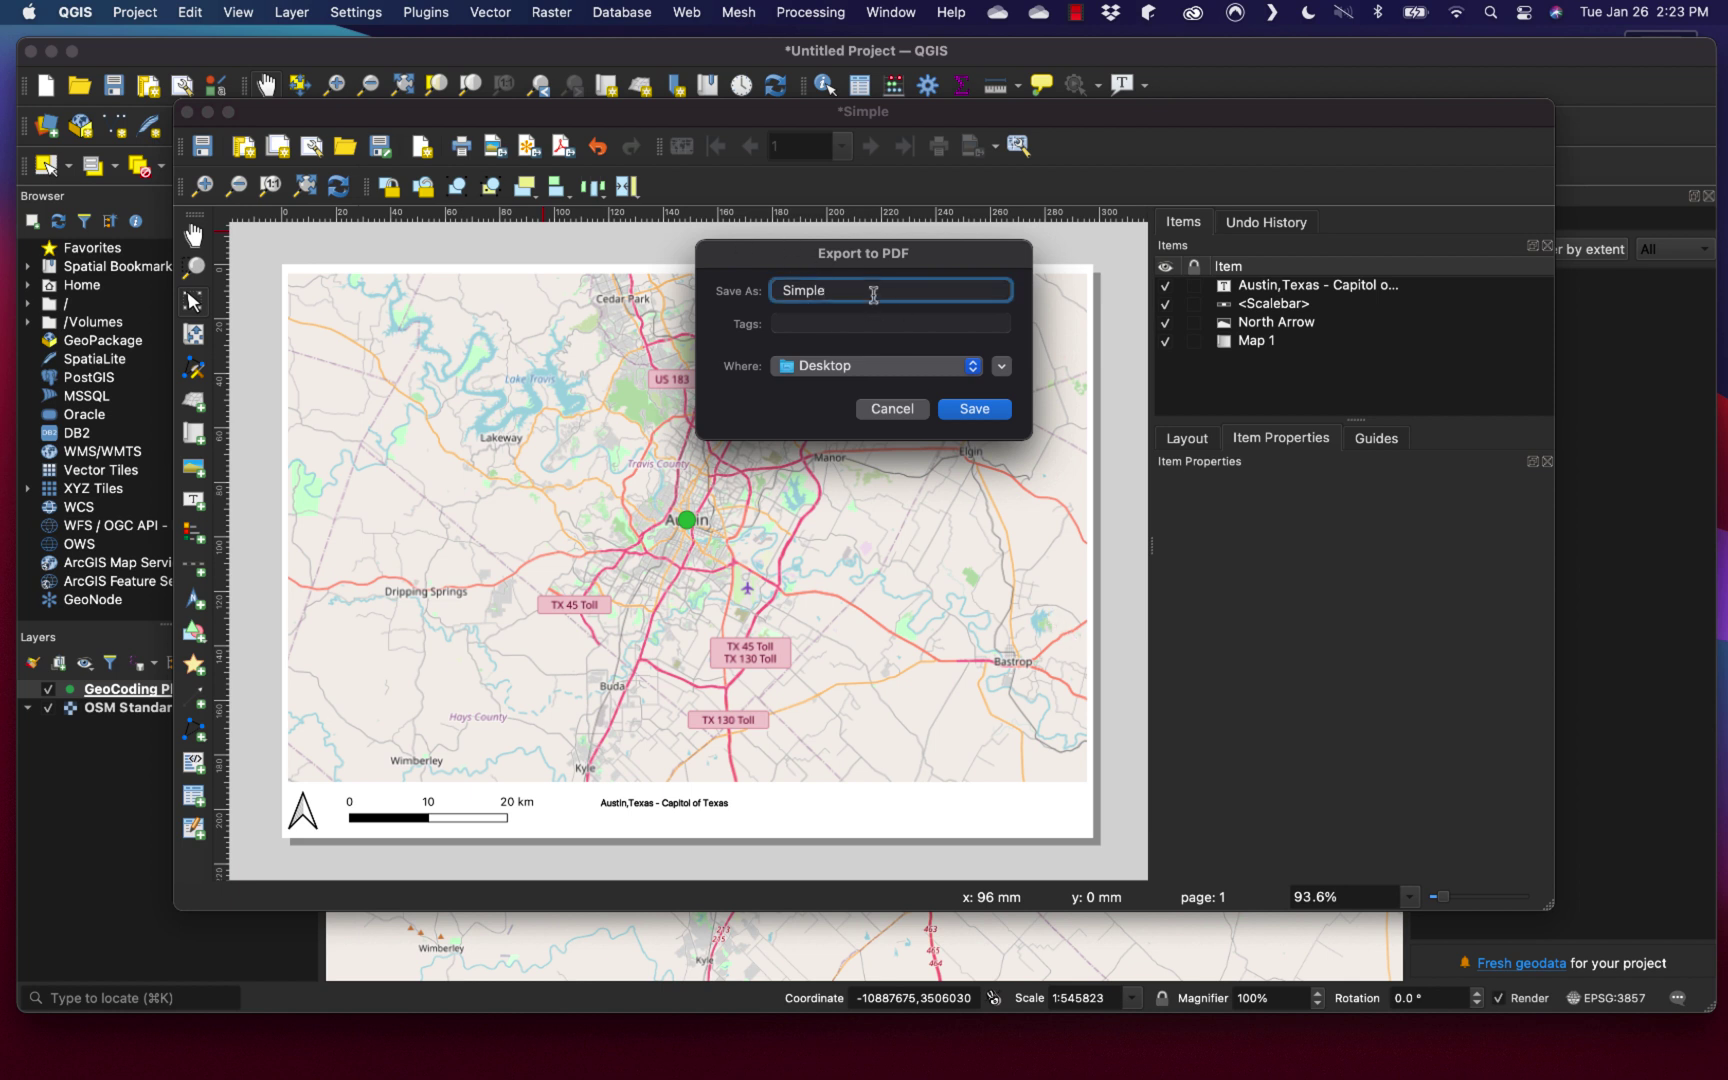
text(MAP)
key(Return)
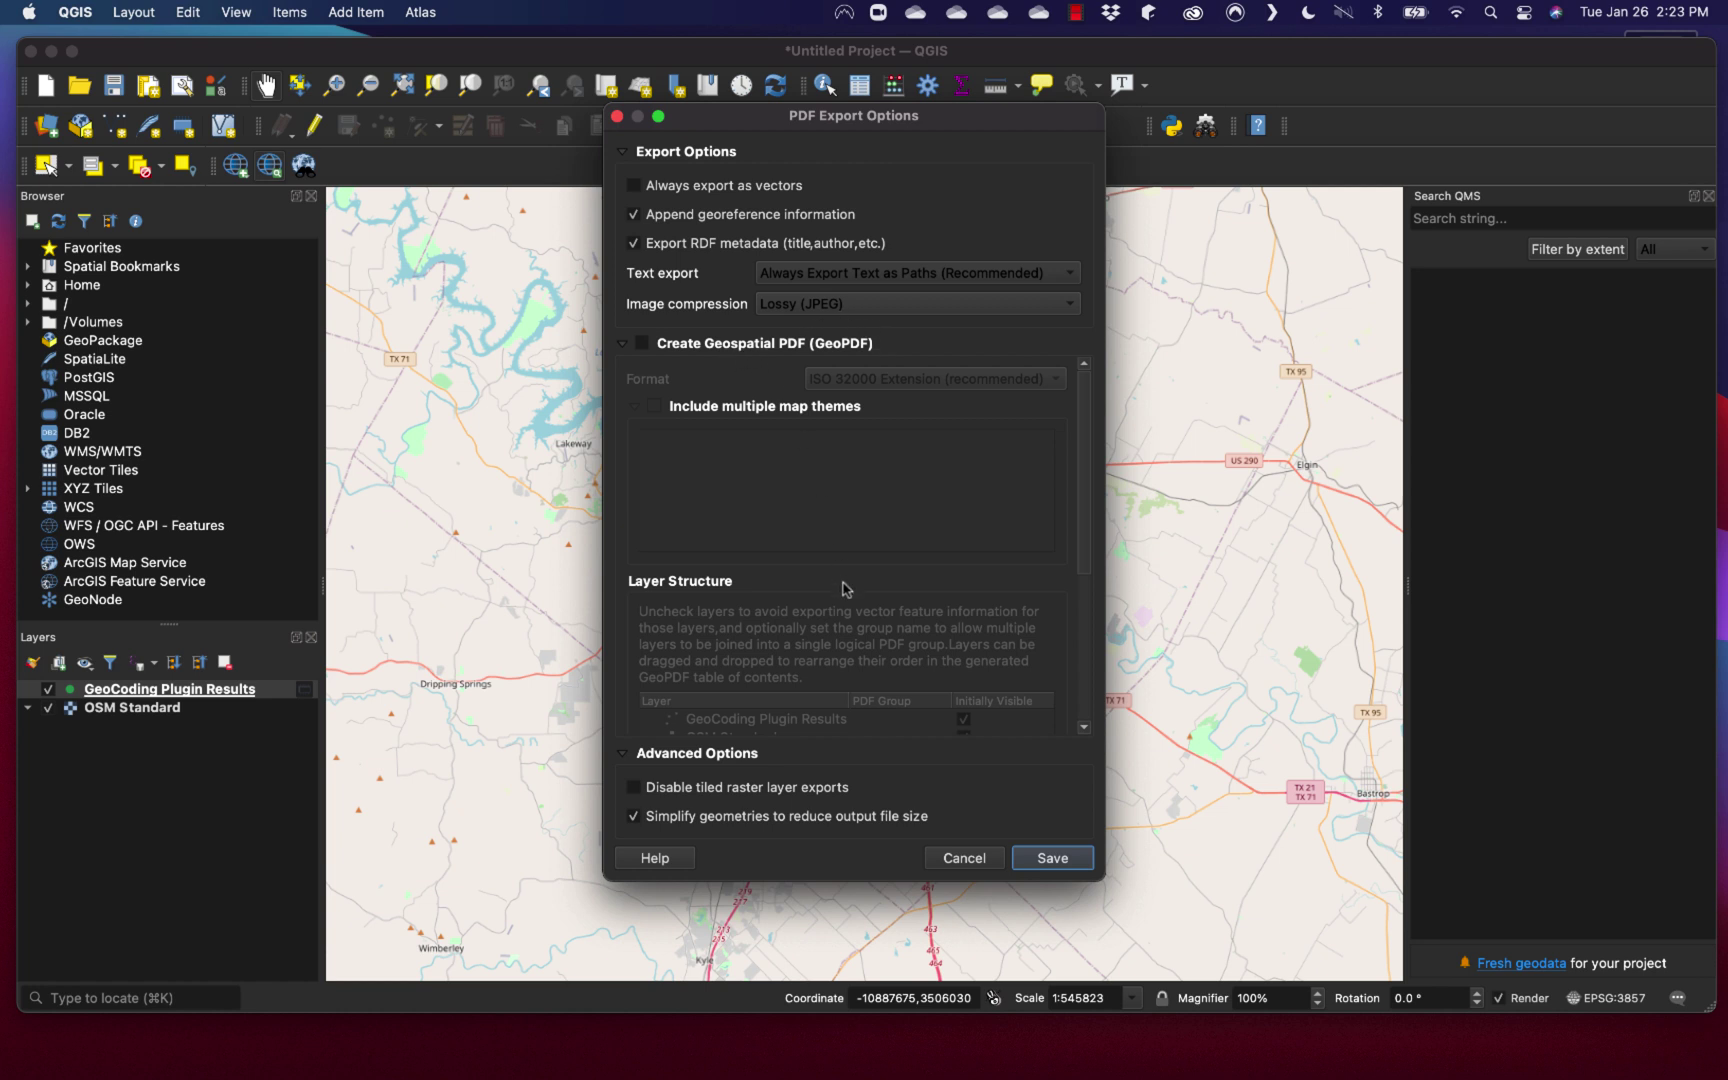
Keep Lossy (JPEG) image compression and save SimpleMAP.pdf.
click(800, 305)
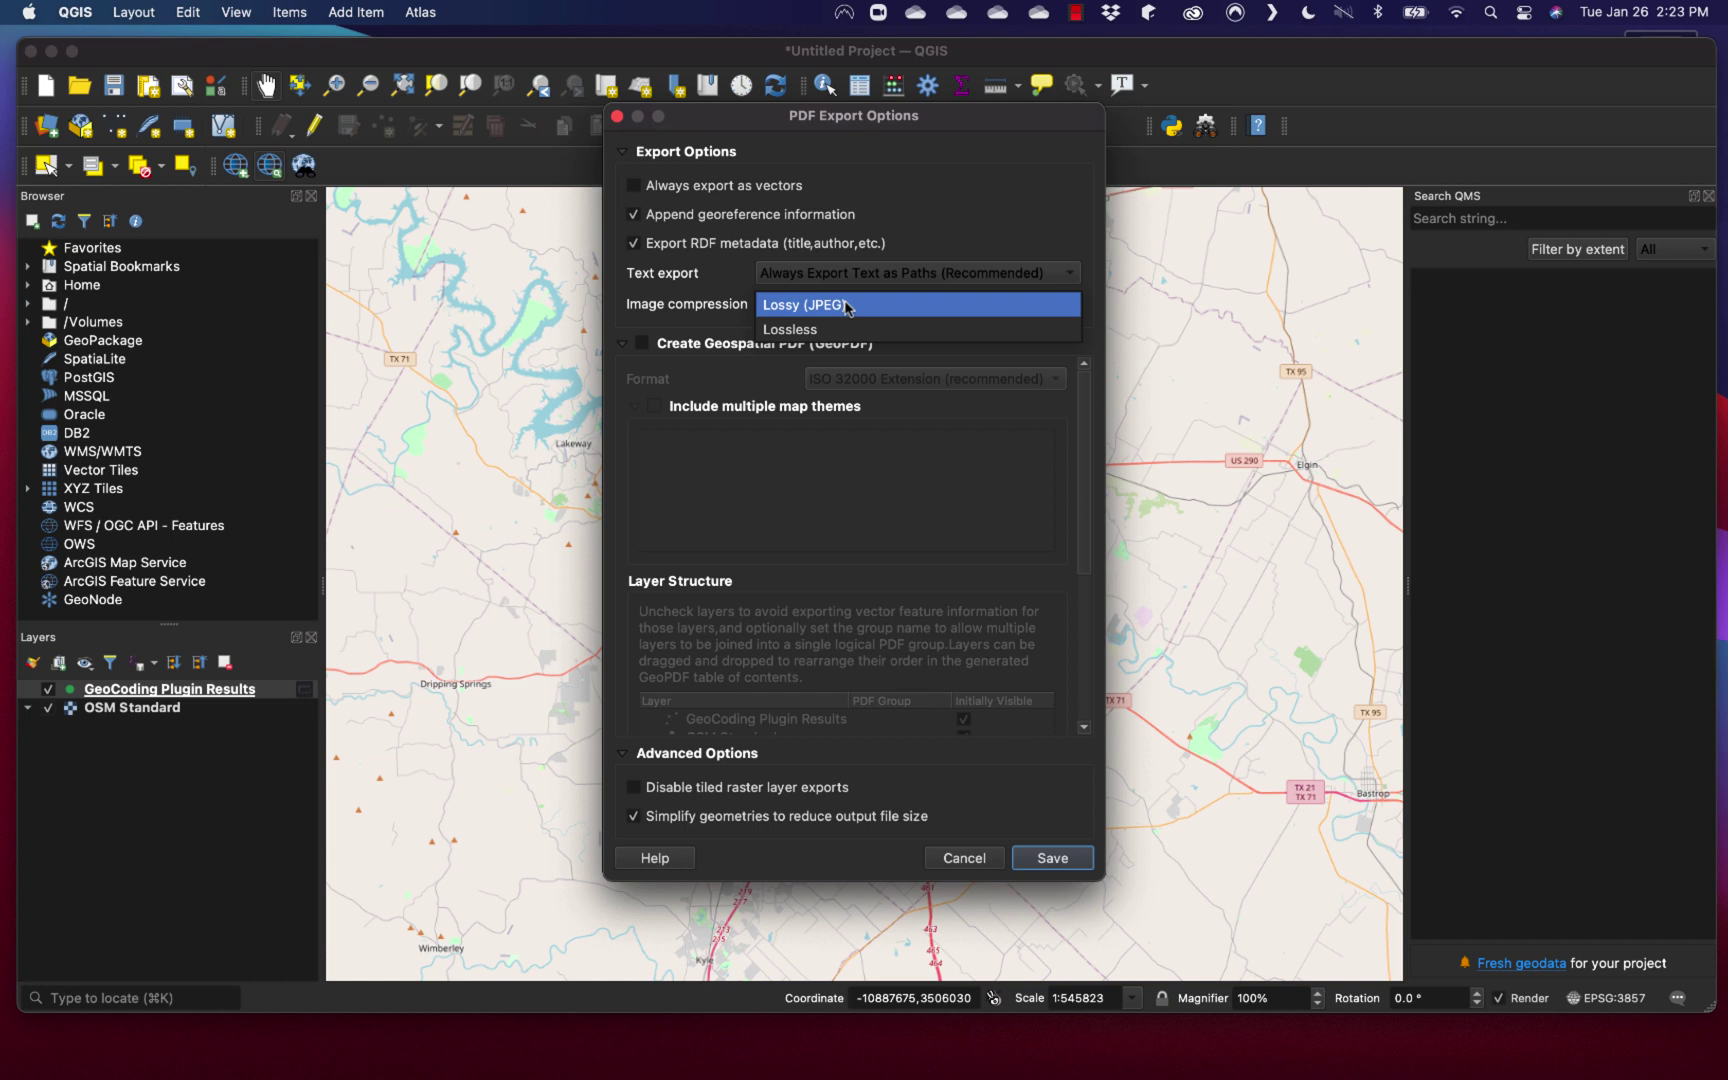
click(845, 306)
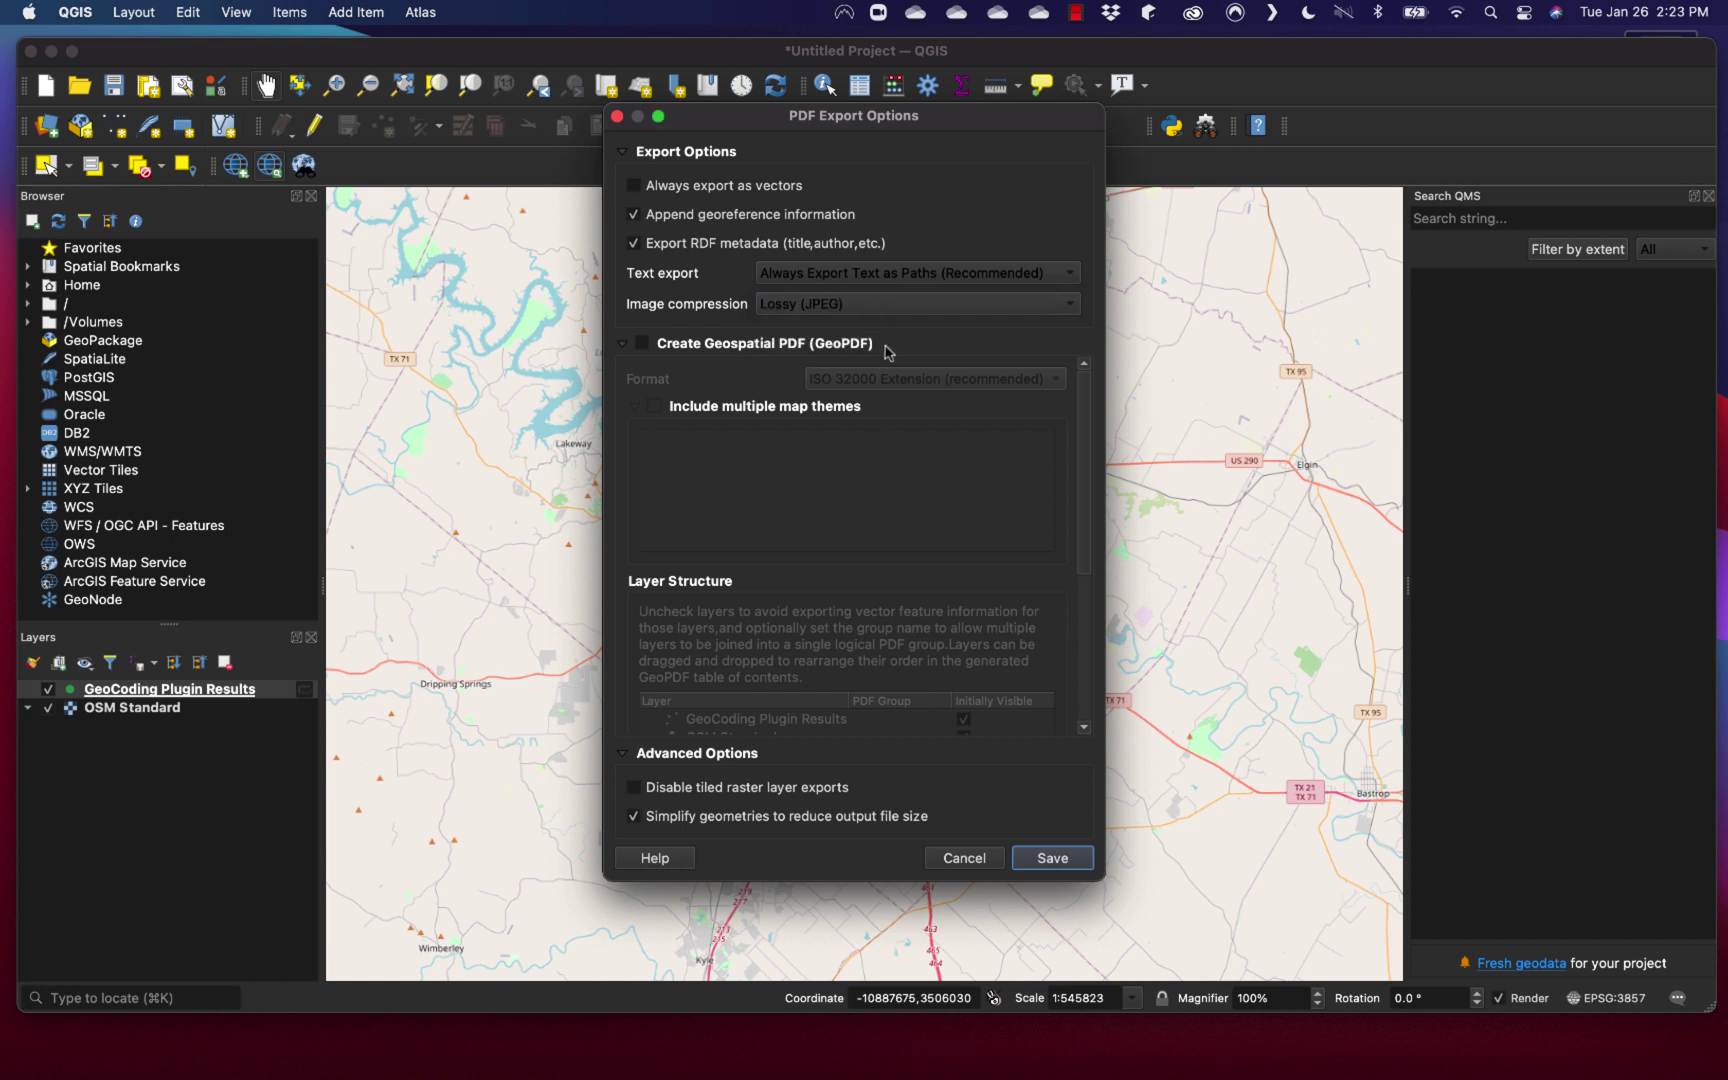
click(1050, 858)
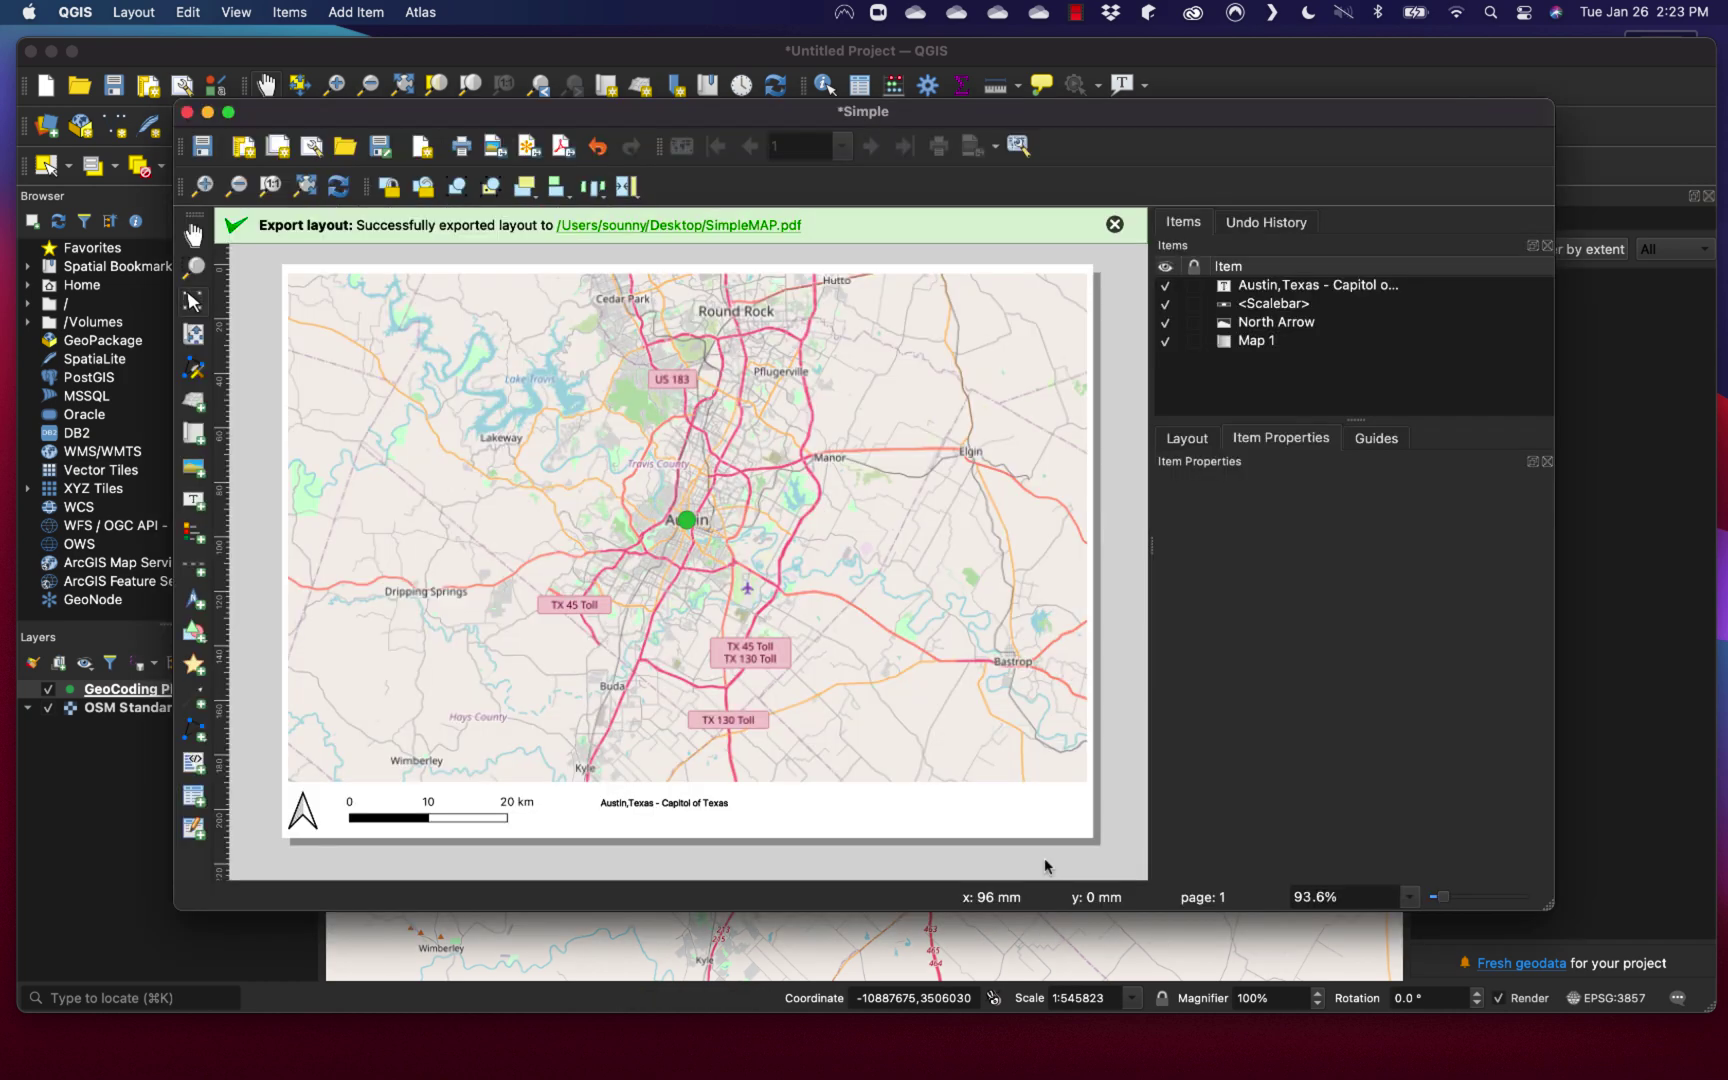
click(718, 226)
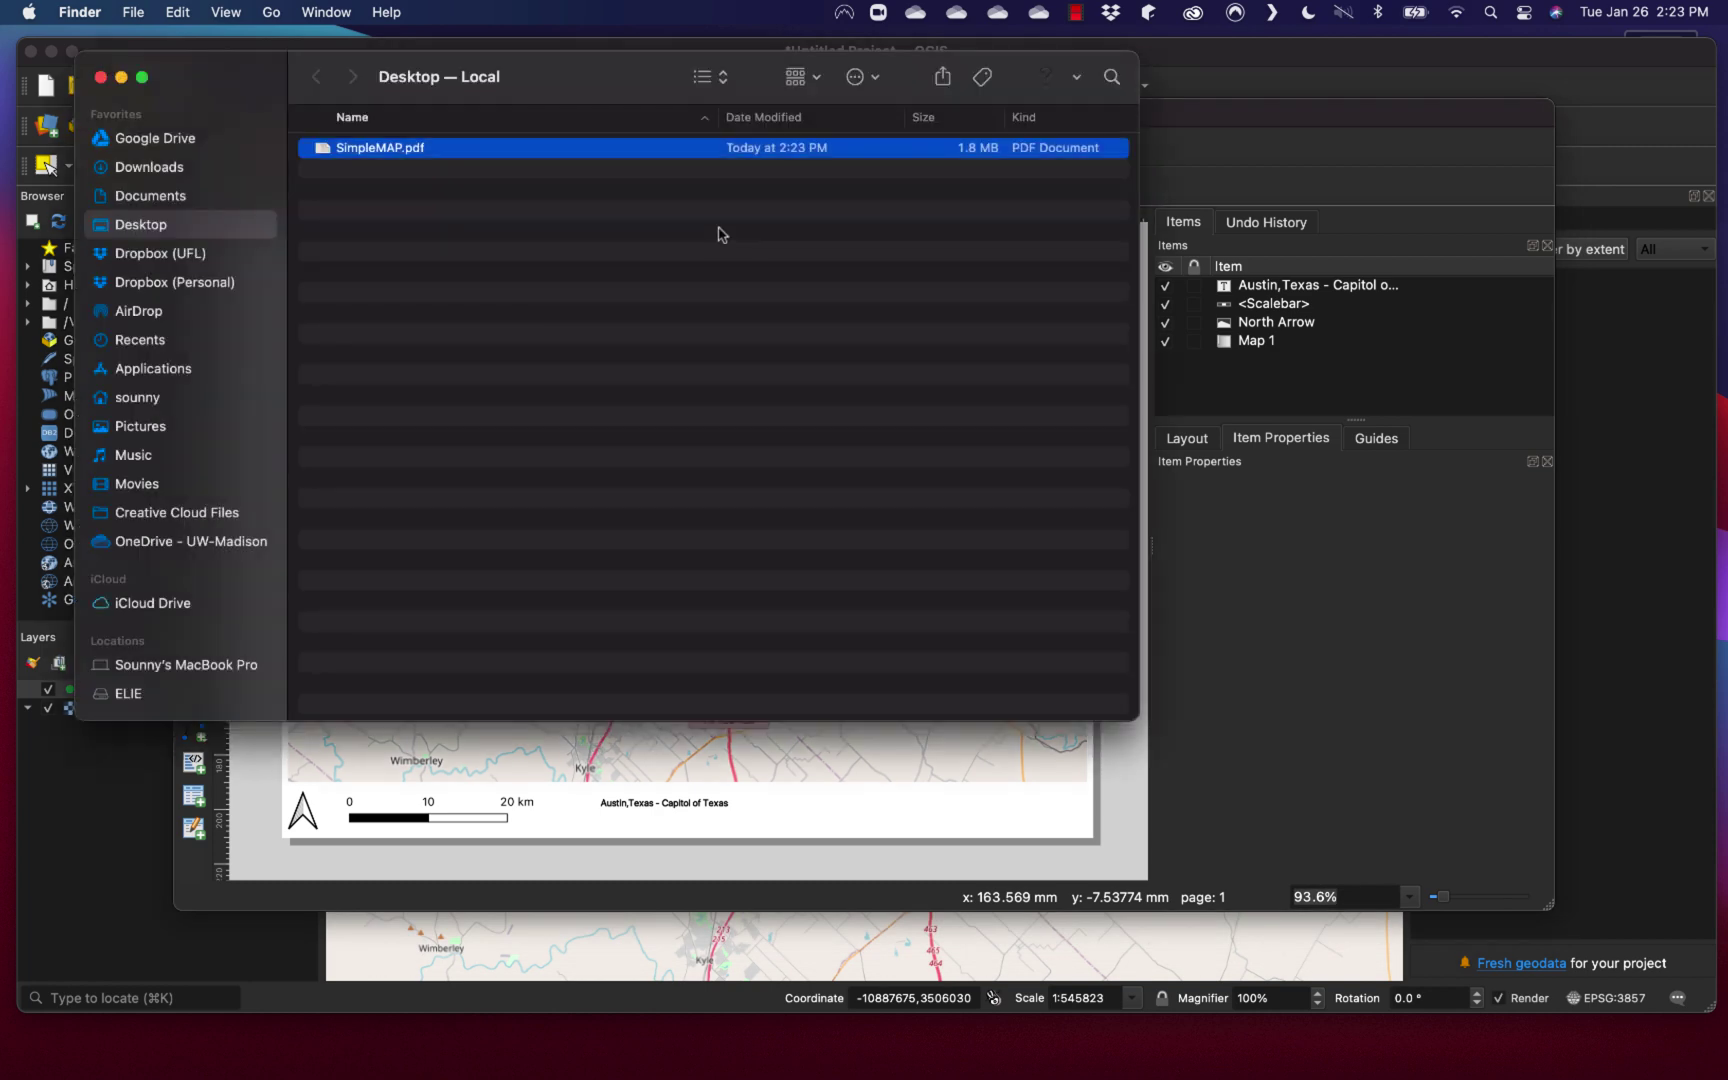
Open SimpleMAP.pdf from the Desktop with Preview.
right_click(405, 150)
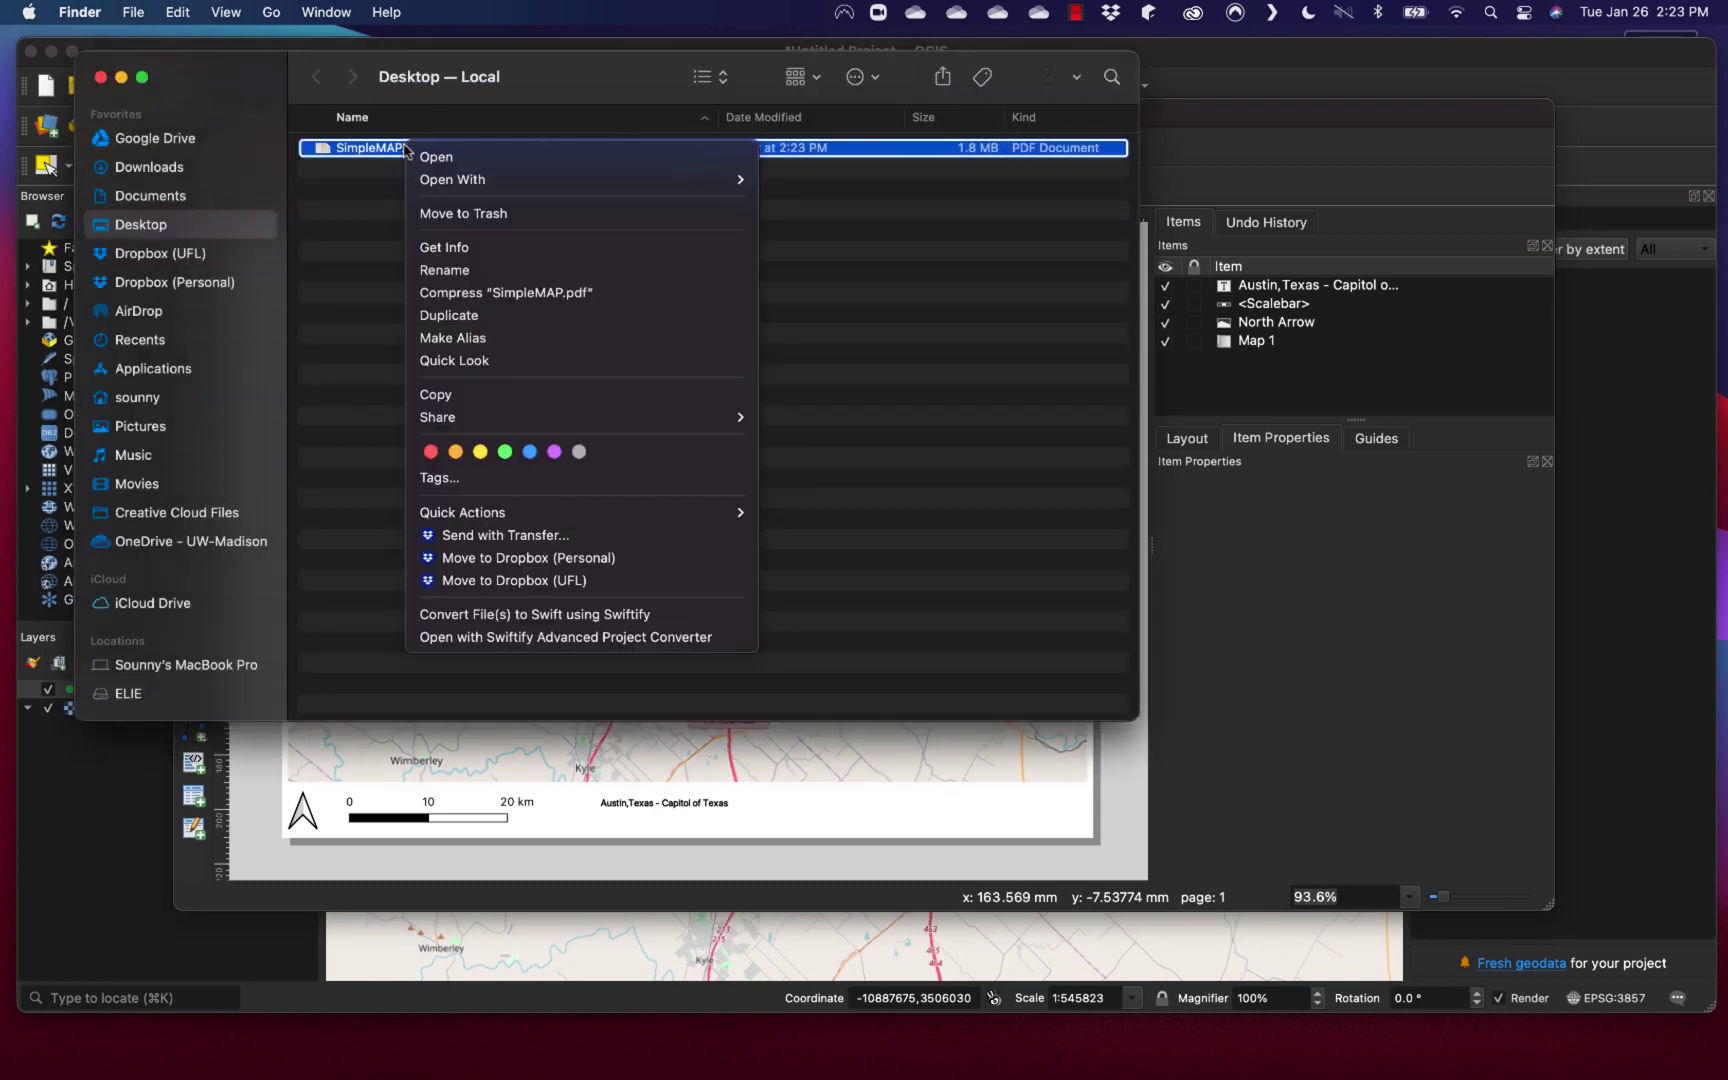
mouse_move(480, 180)
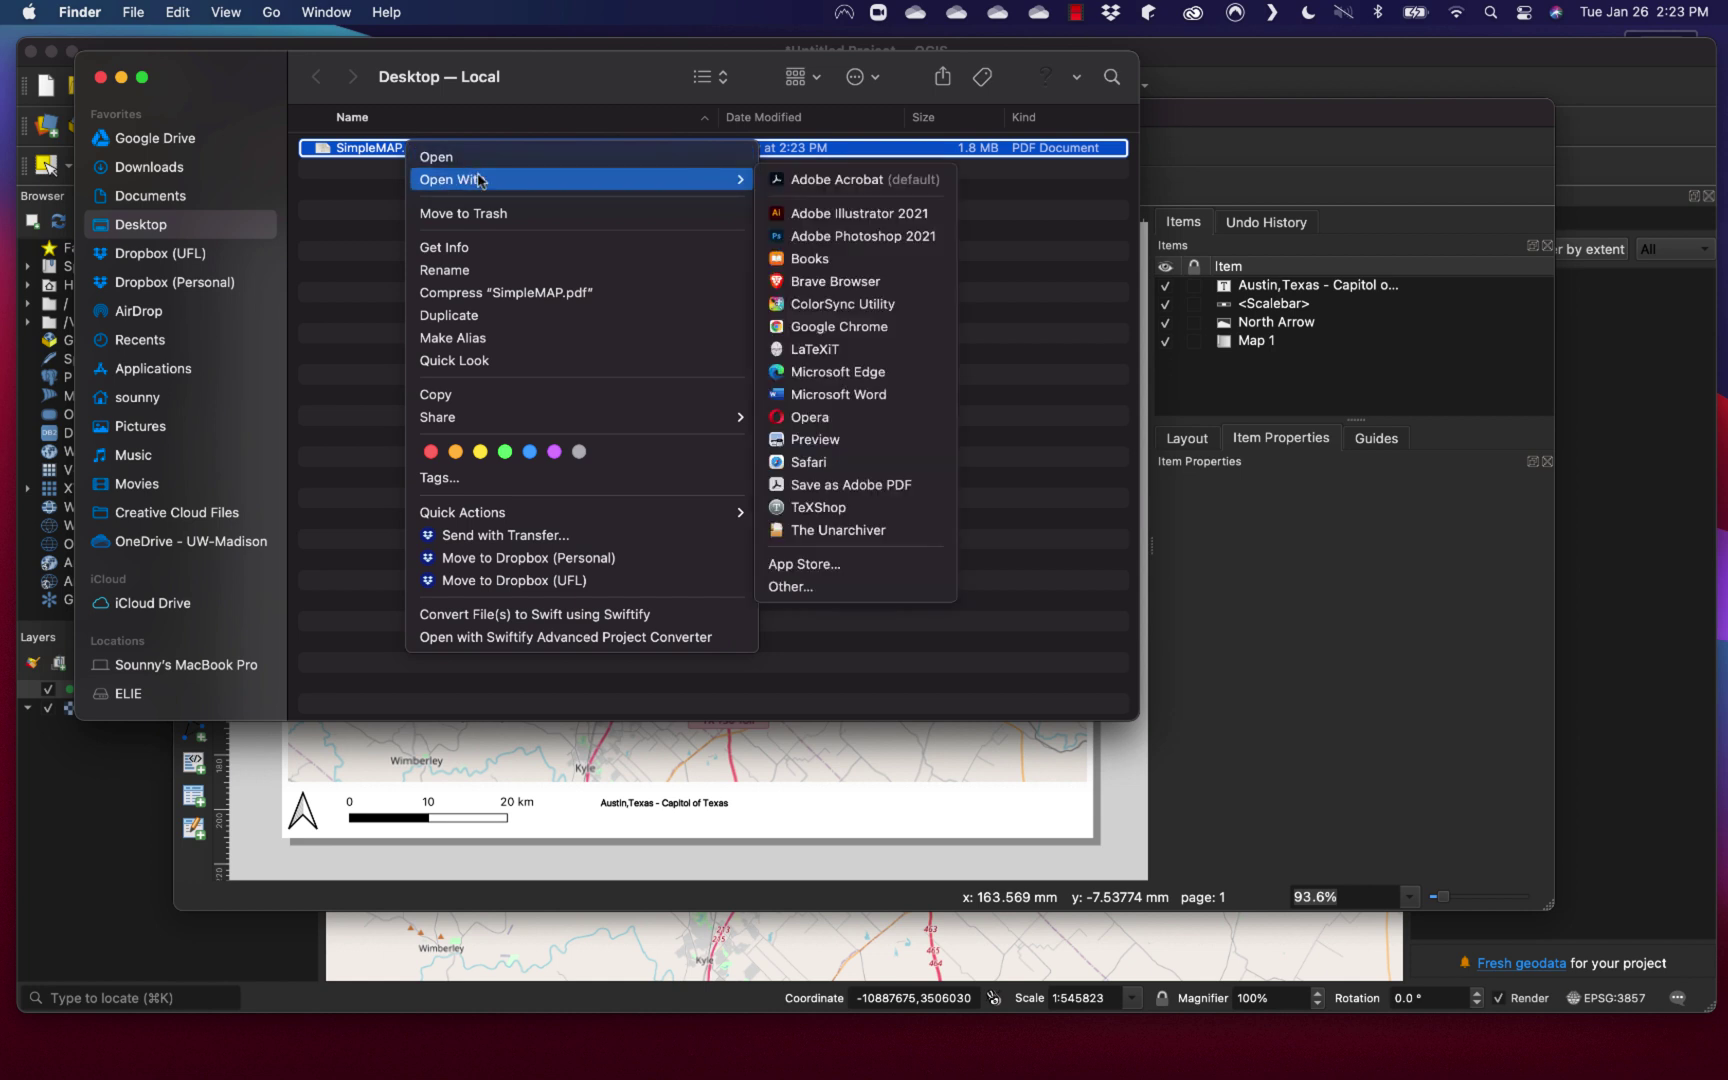
click(854, 443)
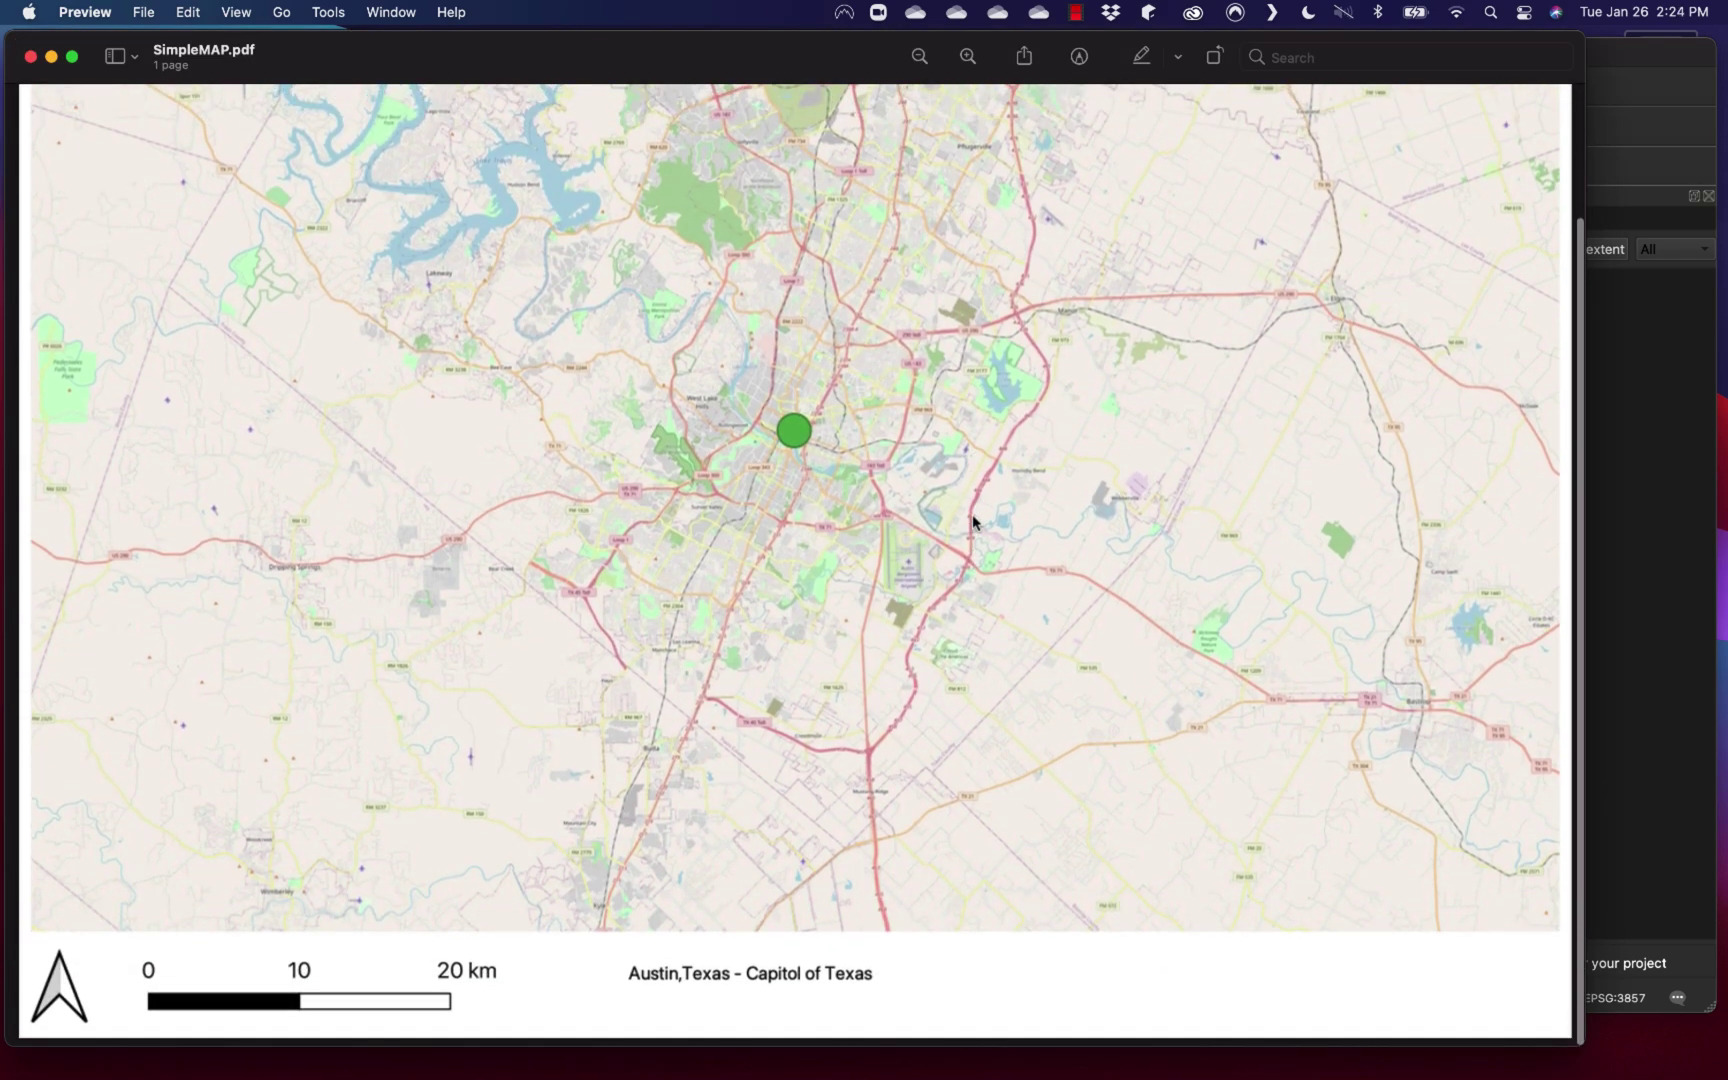
Scroll through the SimpleMAP.pdf page to inspect the Austin map, north arrow, scale bar and title.
scroll(885, 600, up, 3)
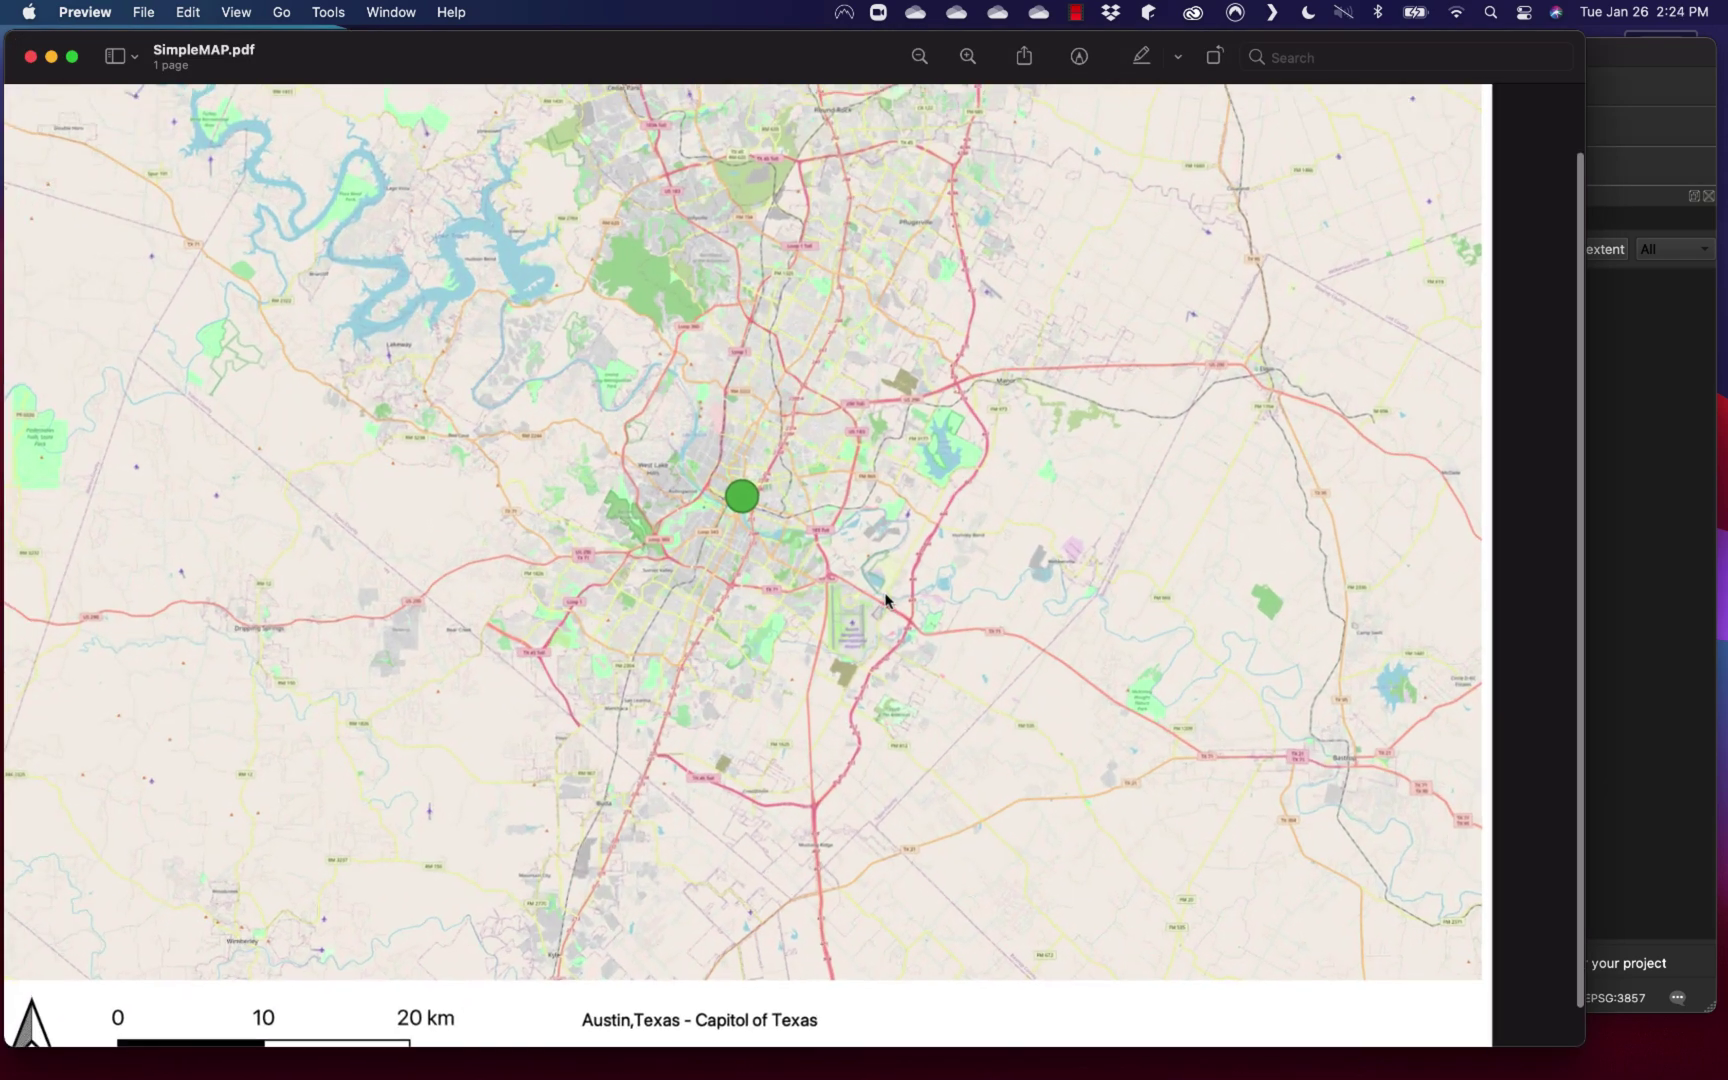